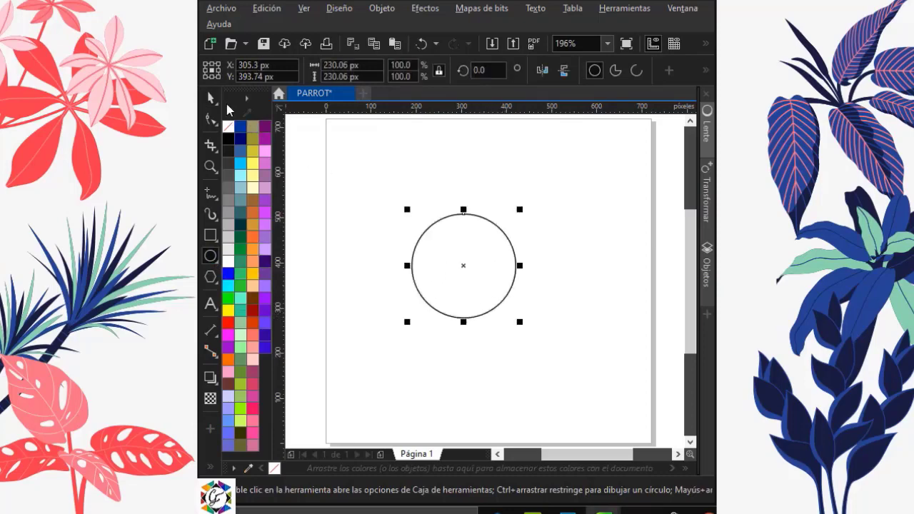
# Move the circle to about X 257, Y 456 px and place two copies centred on its right and bottom quadrants
pyautogui.press('space')
pyautogui.moveTo(468, 263); pyautogui.dragTo(448, 238)
pyautogui.click(442, 187)
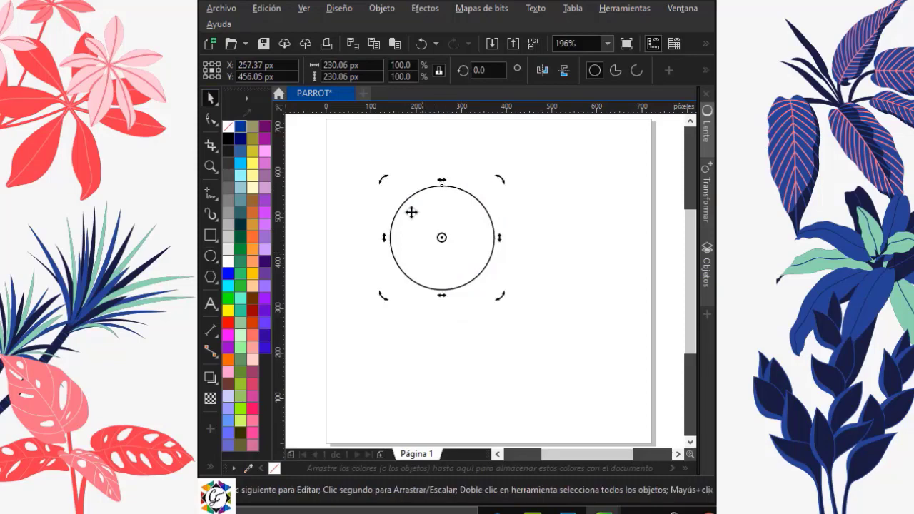
pyautogui.click(388, 230)
pyautogui.moveTo(389, 238); pyautogui.dragTo(442, 239)
pyautogui.moveTo(492, 184); pyautogui.dragTo(443, 238)
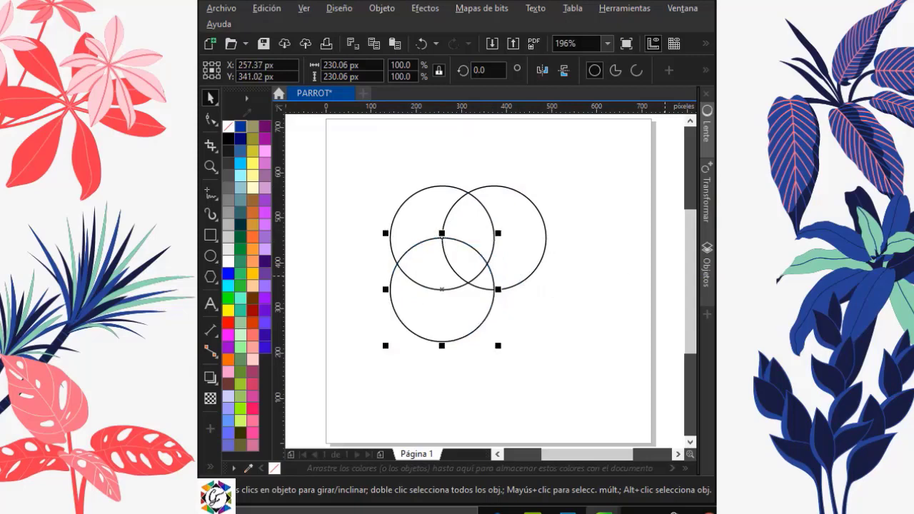
# Scale the lower circle to 90%
pyautogui.press('Escape')
pyautogui.click(457, 326)
pyautogui.click(390, 65)
pyautogui.write('90')
pyautogui.press('Return')
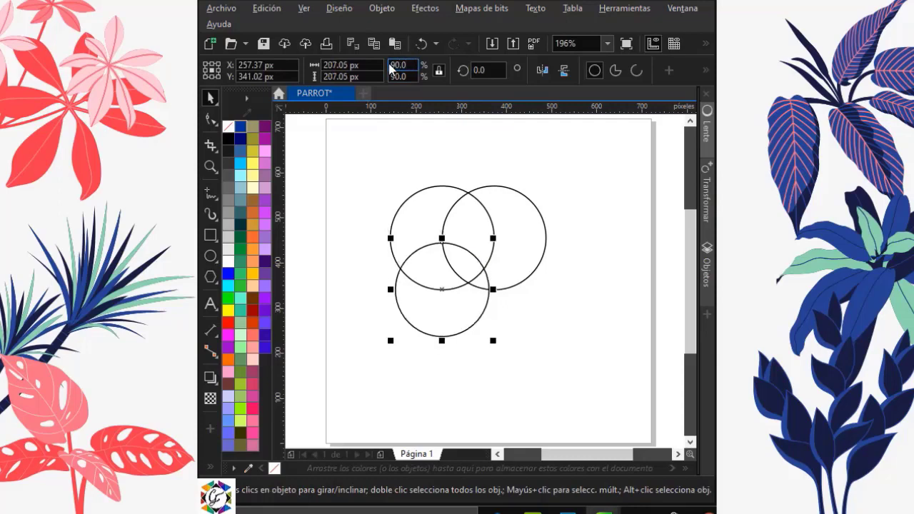
# Scale the right-hand circle to 125%
pyautogui.click(505, 203)
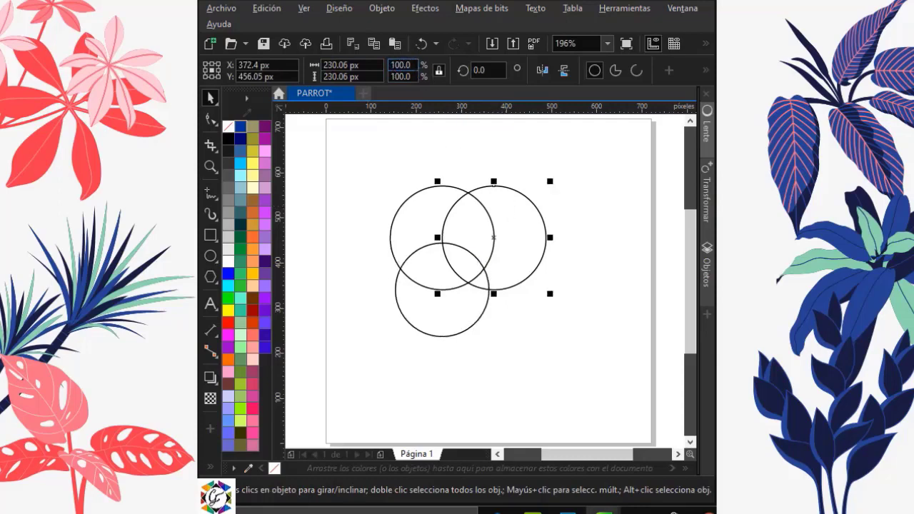
pyautogui.click(391, 65)
pyautogui.write('125')
pyautogui.press('Return')
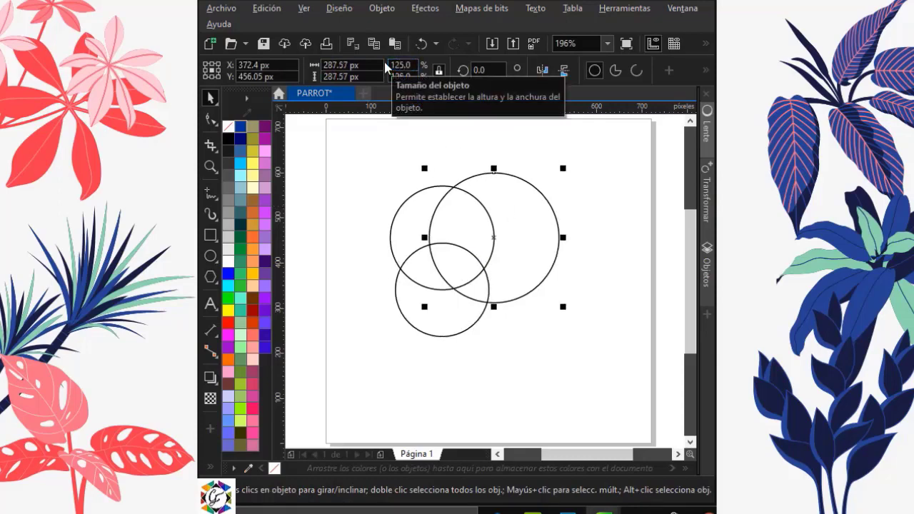
pyautogui.click(622, 204)
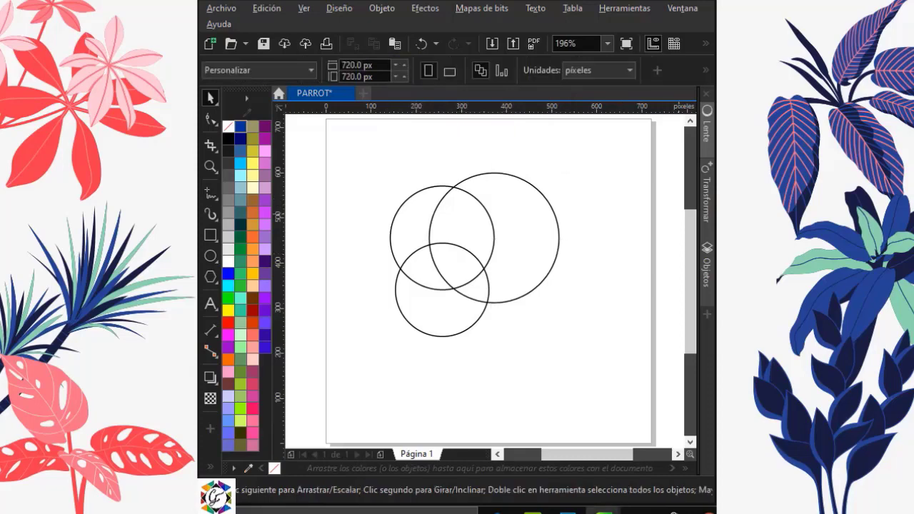
# Smart-fill the overlap of the upper-left and large circles above the lower circle with the slate blue colour
pyautogui.click(210, 466)
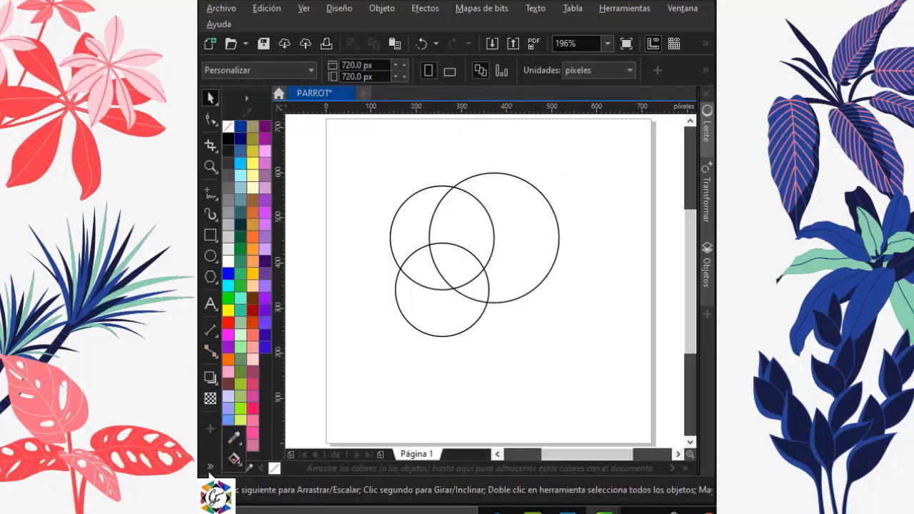
pyautogui.click(241, 467)
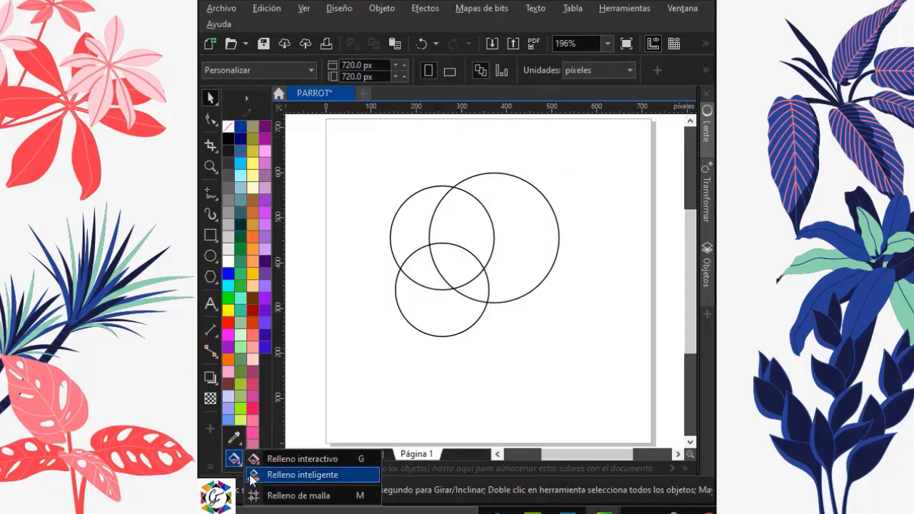
pyautogui.click(300, 473)
pyautogui.click(455, 209)
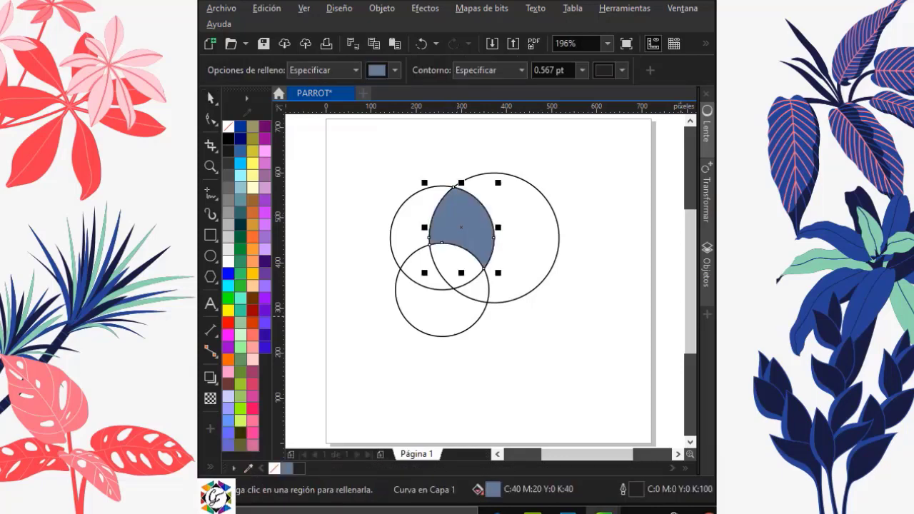
pyautogui.press('space')
pyautogui.scroll(2, 428, 214)
pyautogui.click(620, 149)
# Duplicate the lower circle, centring the copy over the blue shape at about X 293, Y 438 px
pyautogui.click(424, 353)
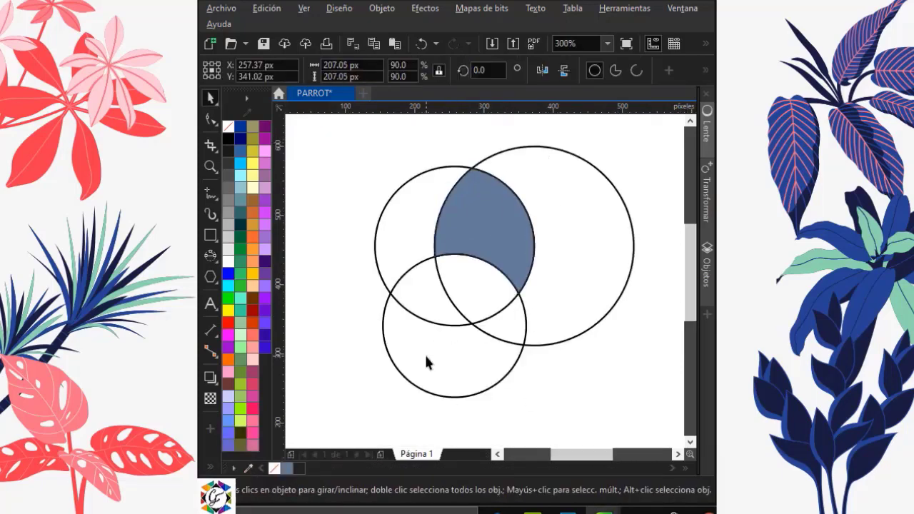
pyautogui.moveTo(453, 325); pyautogui.dragTo(479, 257)
pyautogui.rightClick(478, 257)
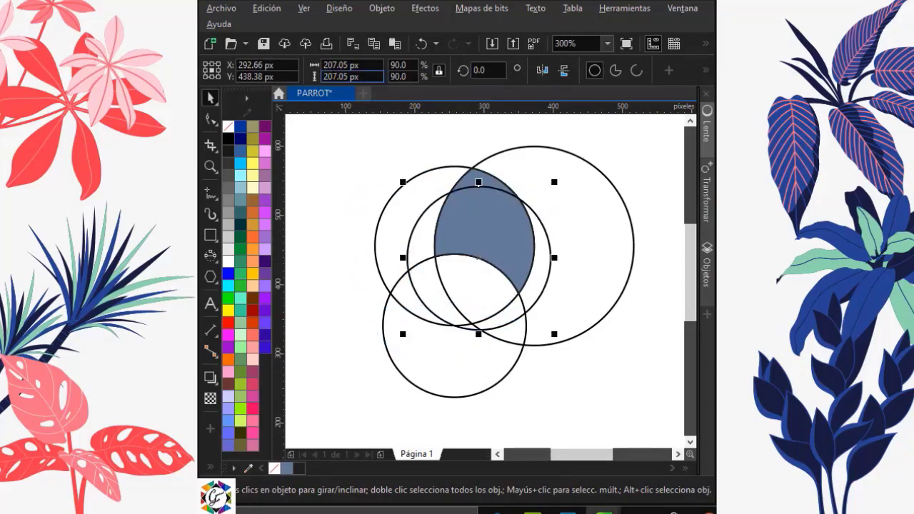
# Scale the duplicated circle to 60% and snap its left edge to the lower-left corner of the blue shape
pyautogui.click(394, 68)
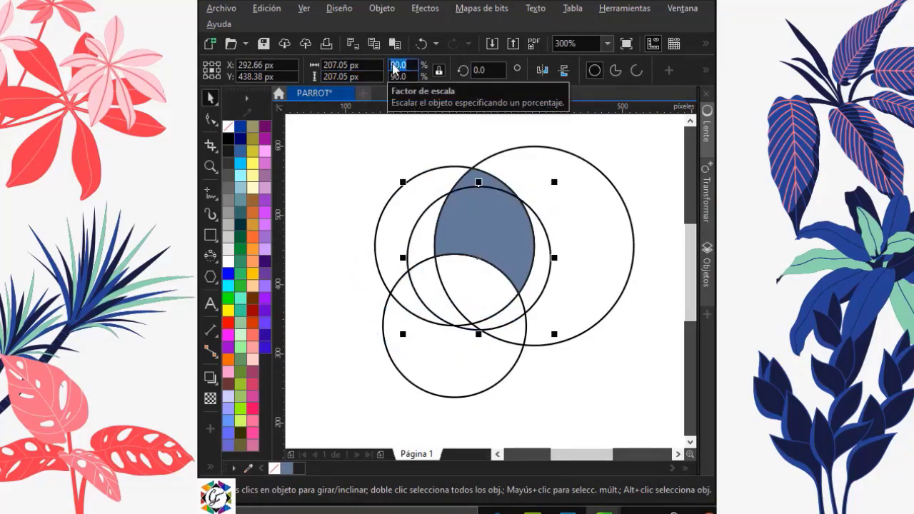
pyautogui.write('60')
pyautogui.press('Return')
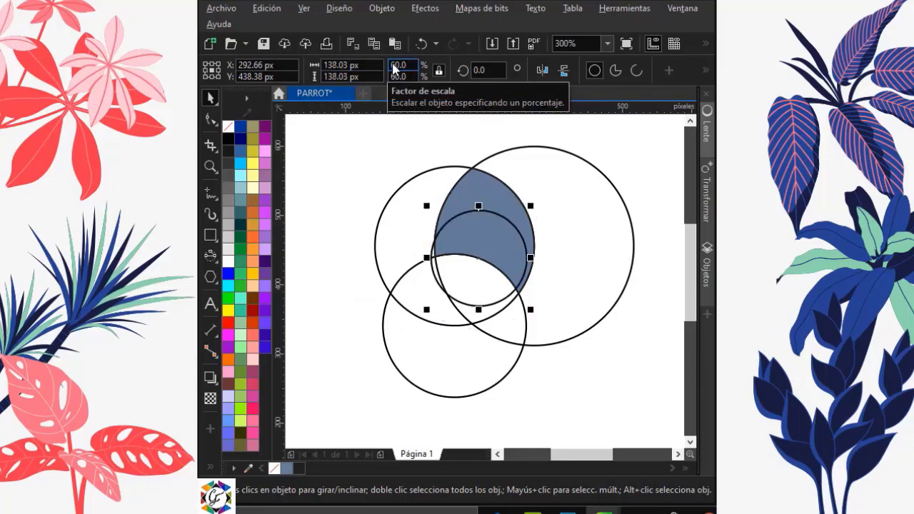
pyautogui.moveTo(436, 257); pyautogui.dragTo(436, 258)
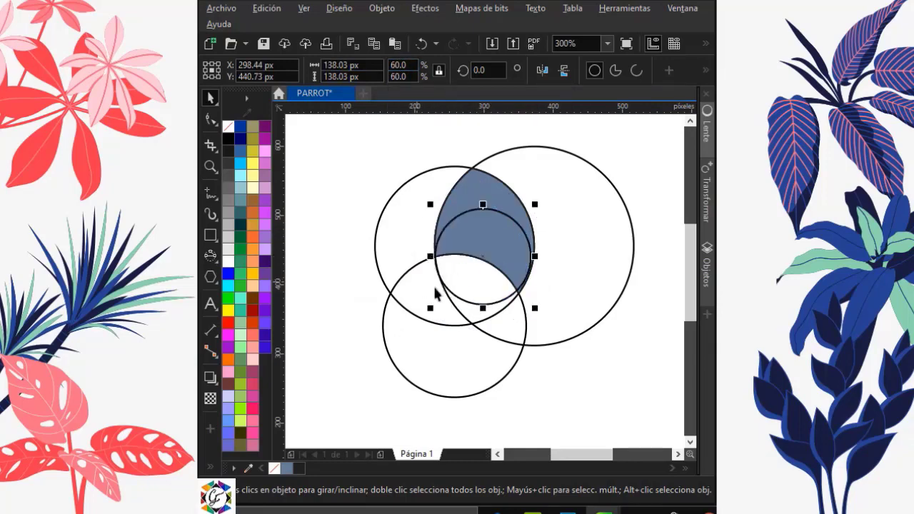
pyautogui.press('Escape')
# Smart-fill the part of the small circle below the blue shape with the same slate blue
pyautogui.click(211, 468)
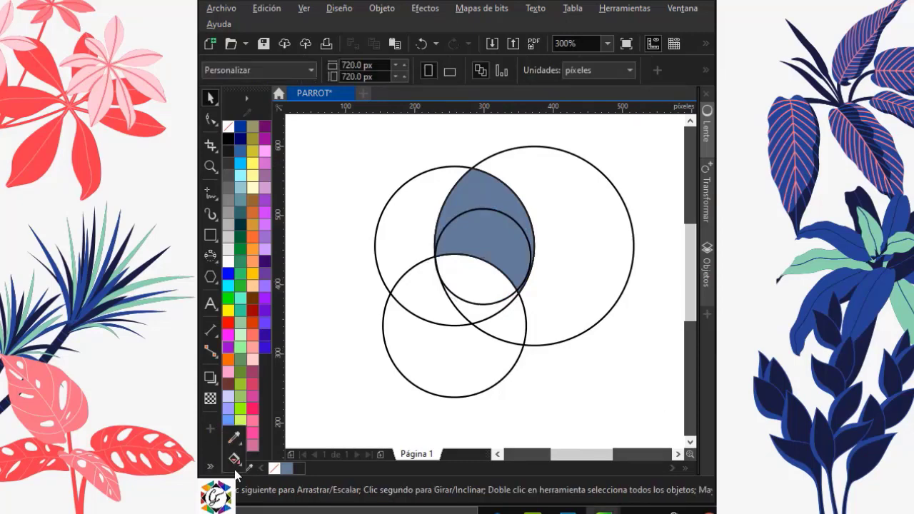
pyautogui.click(239, 464)
pyautogui.click(257, 475)
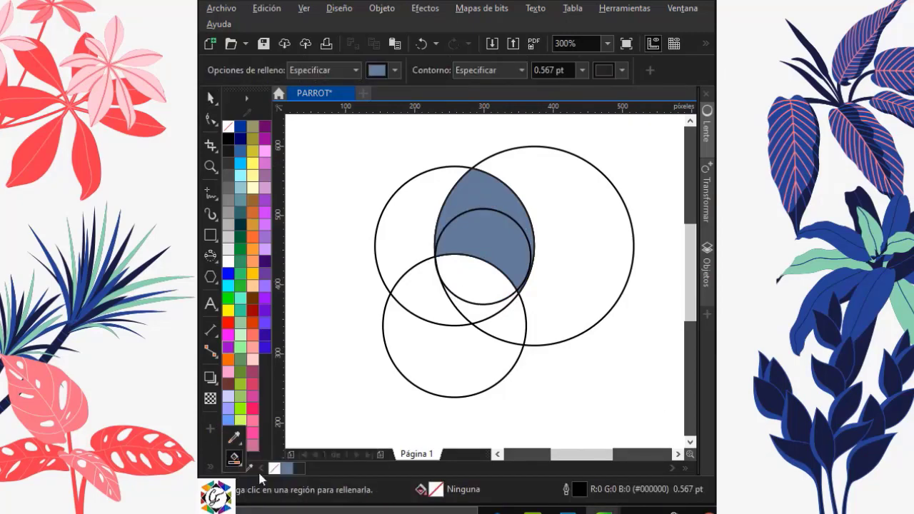
pyautogui.click(466, 270)
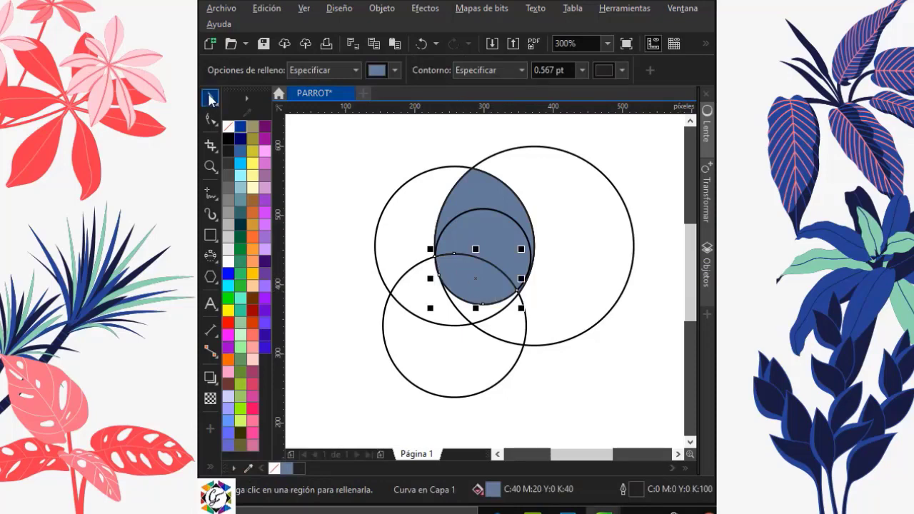
pyautogui.doubleClick(208, 95)
pyautogui.click(355, 149)
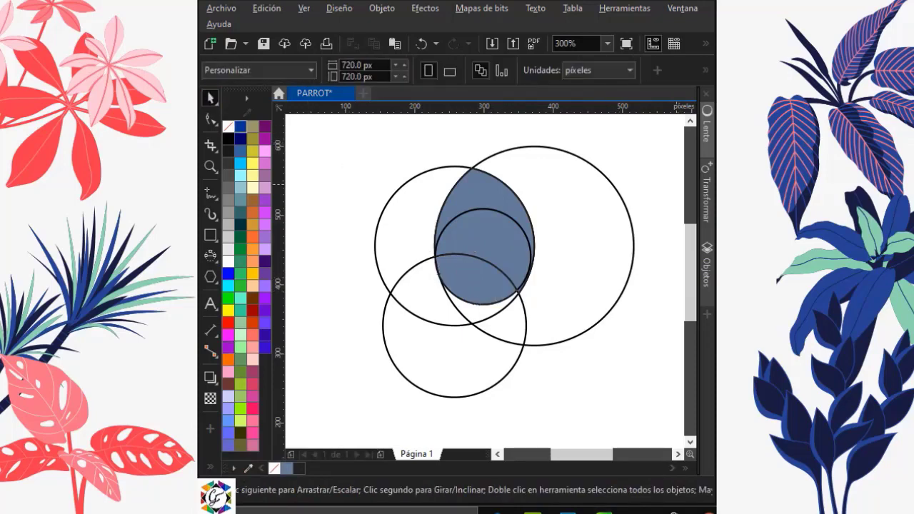
# Give the small circle over the blue shape a red outline and scale it to 10%
pyautogui.click(507, 214)
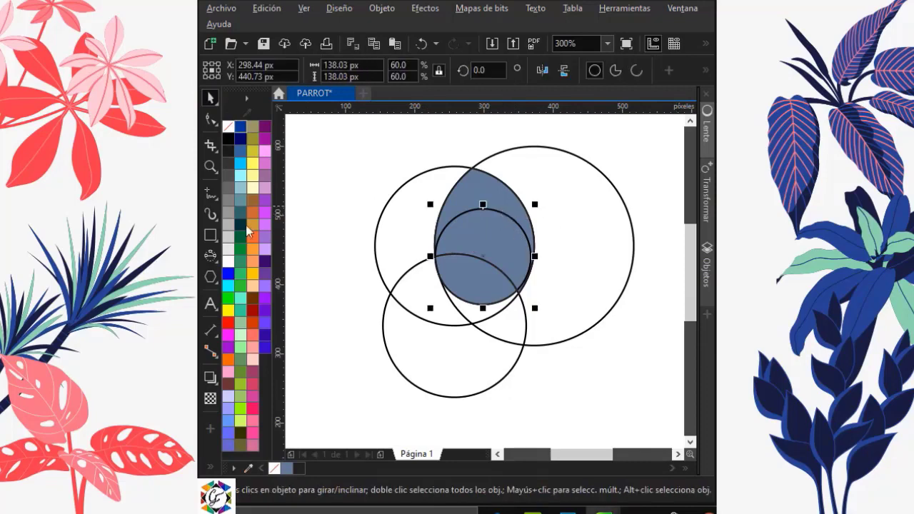
pyautogui.rightClick(228, 322)
pyautogui.click(398, 65)
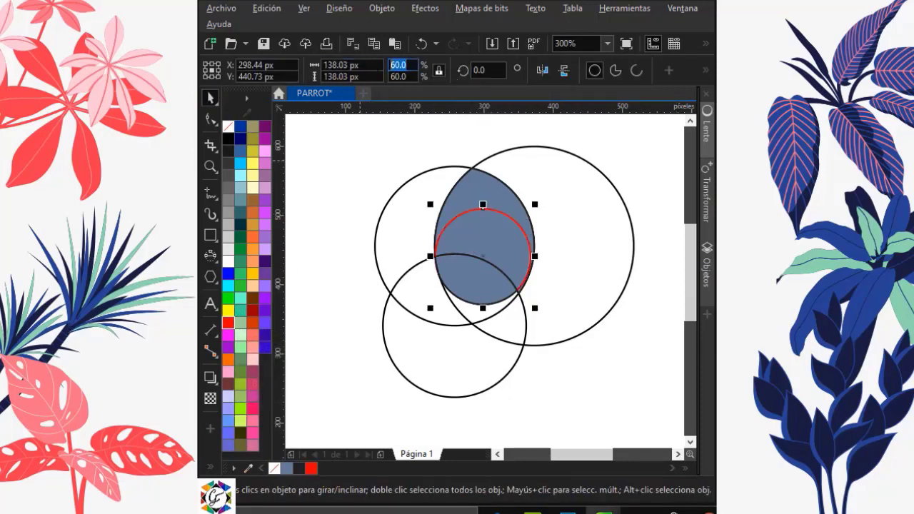
pyautogui.write('1')
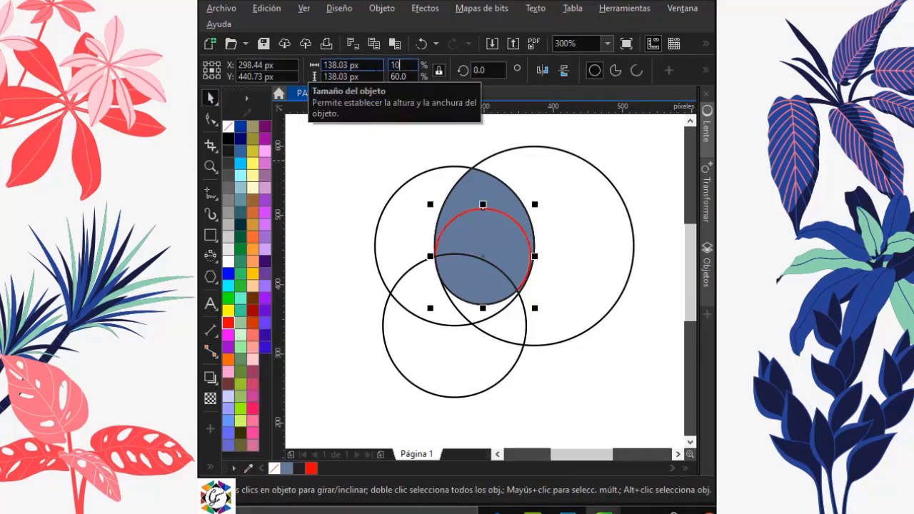
pyautogui.write('0')
pyautogui.press('Return')
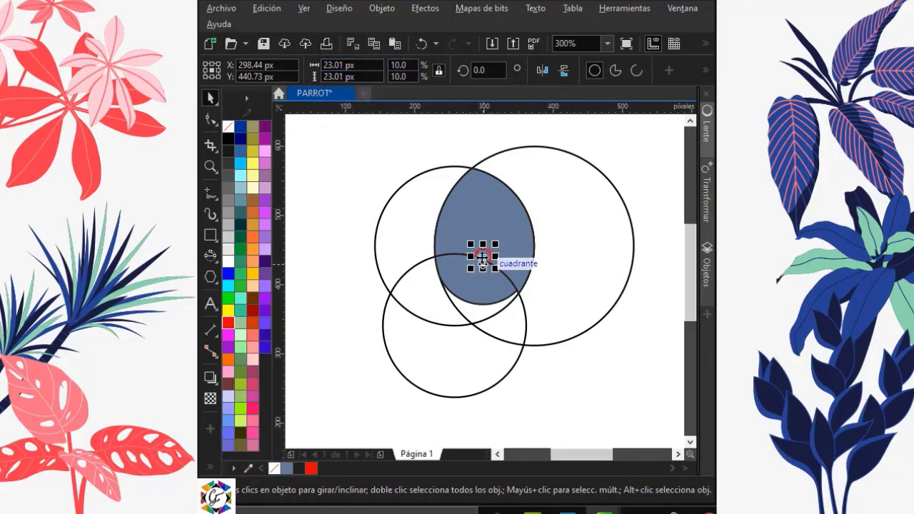
# Move the red circle onto the lower-left corner of the upper blue shape and scale it to 20%
pyautogui.moveTo(482, 255); pyautogui.dragTo(433, 256)
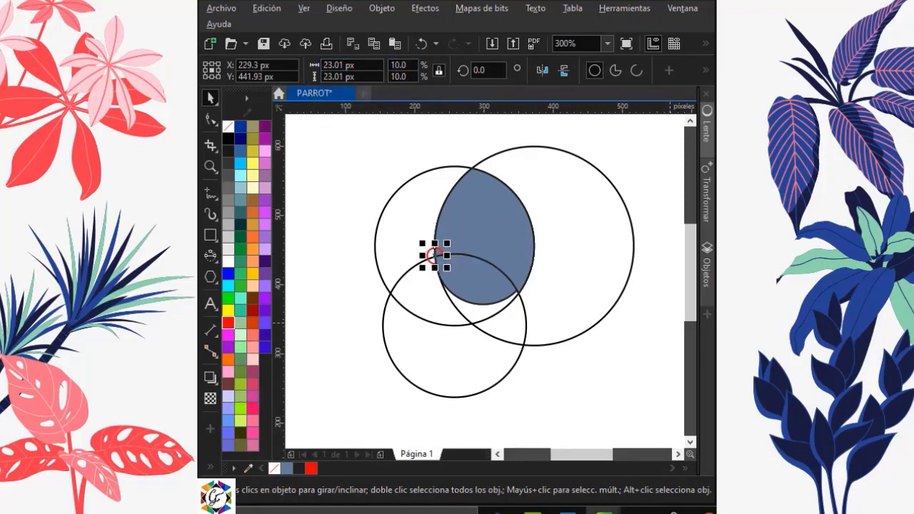
pyautogui.click(433, 255)
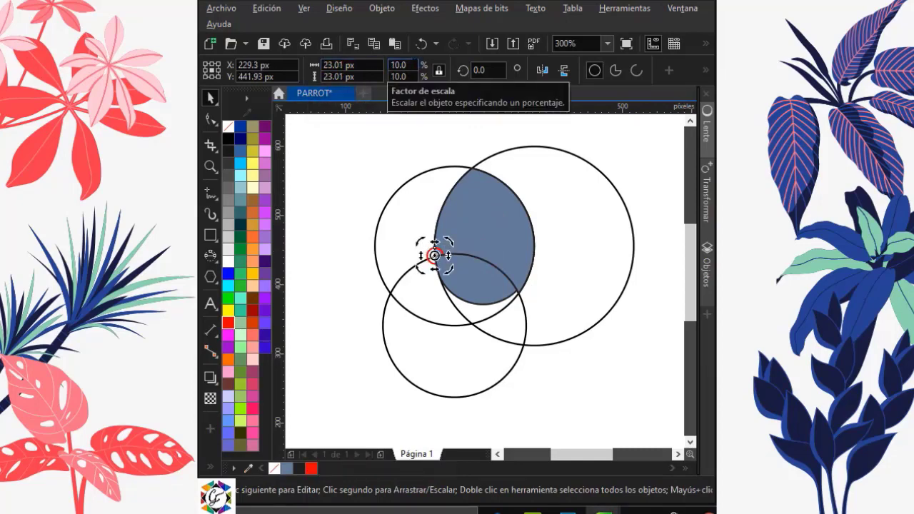
pyautogui.click(388, 66)
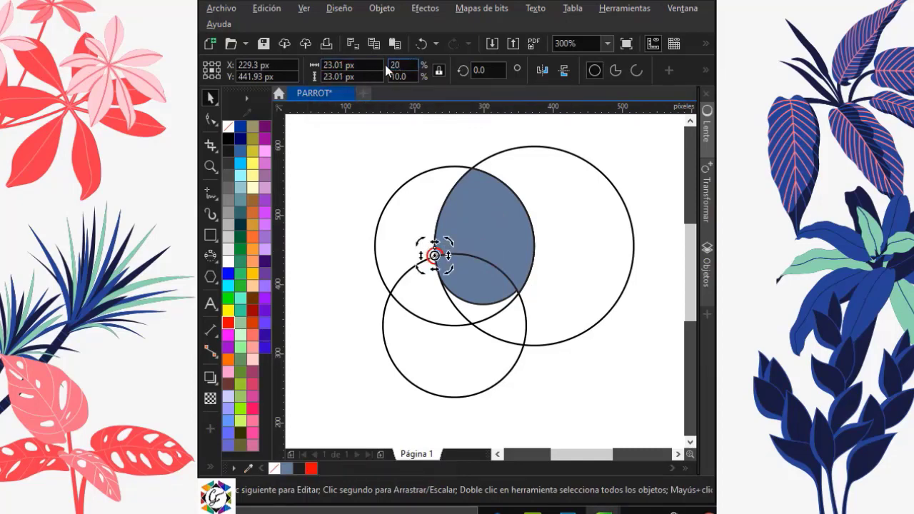
pyautogui.press('Return')
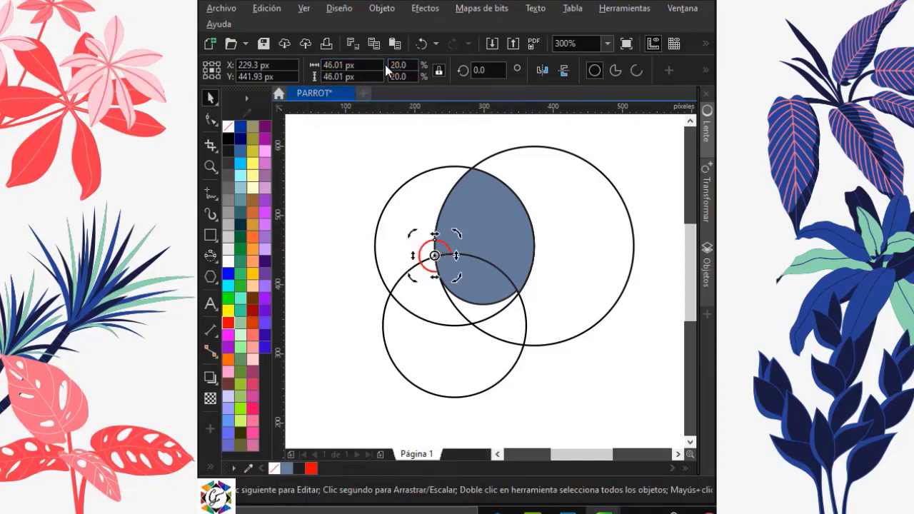
# Bring the red circle to the front of the page
pyautogui.rightClick(426, 250)
pyautogui.moveTo(503, 200)
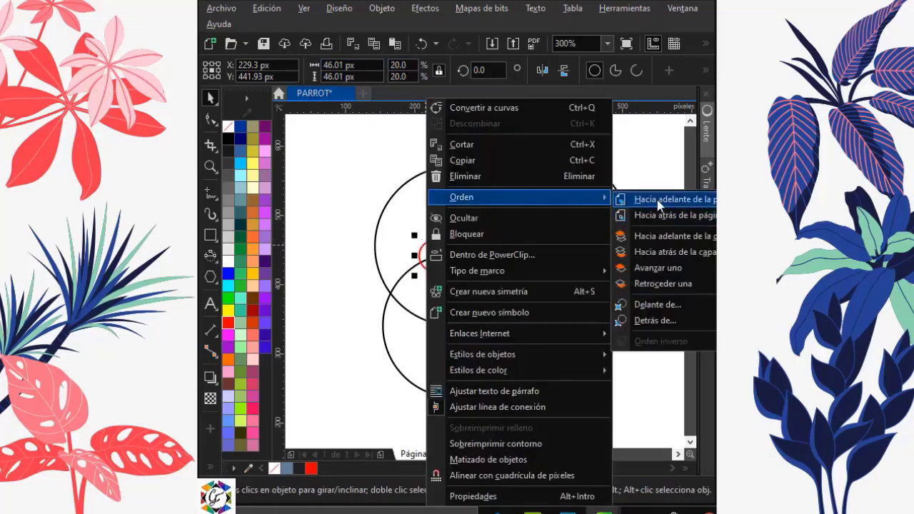
pyautogui.click(674, 197)
pyautogui.click(639, 165)
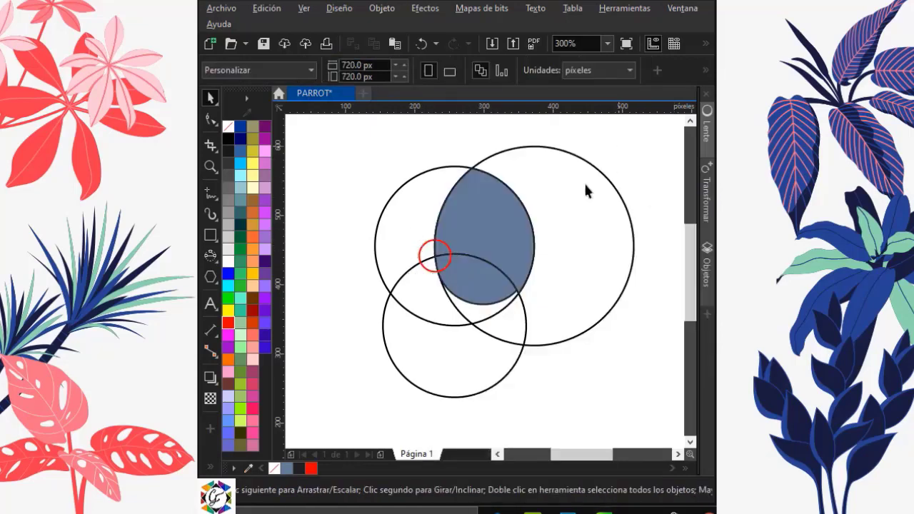
# Scale the large right-hand circle to 102% and move its centre to the blue shape's left edge, about X 229, Y 465 px
pyautogui.click(564, 194)
pyautogui.click(393, 65)
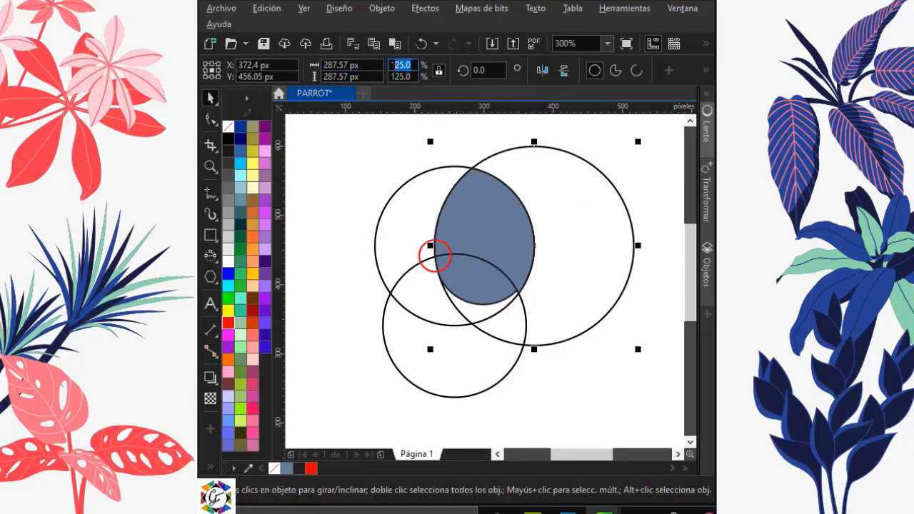
pyautogui.write('102')
pyautogui.press('Return')
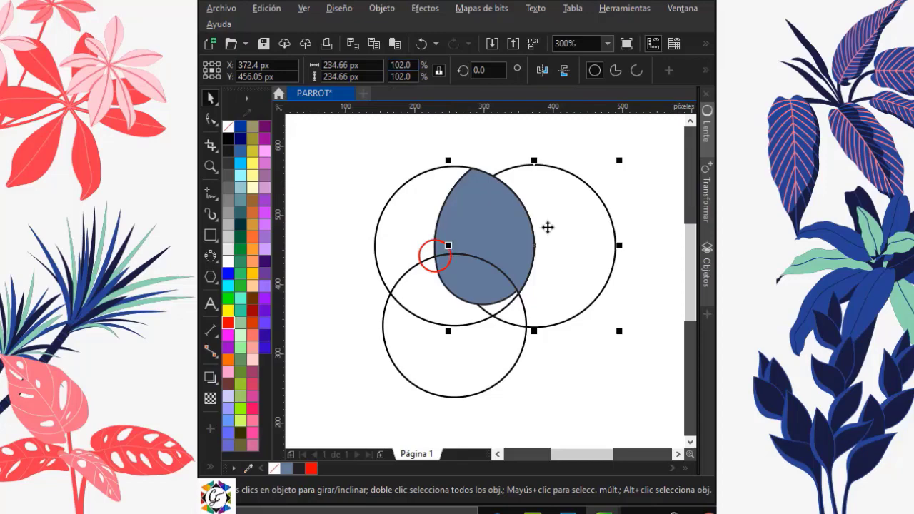
pyautogui.moveTo(535, 247); pyautogui.dragTo(434, 245)
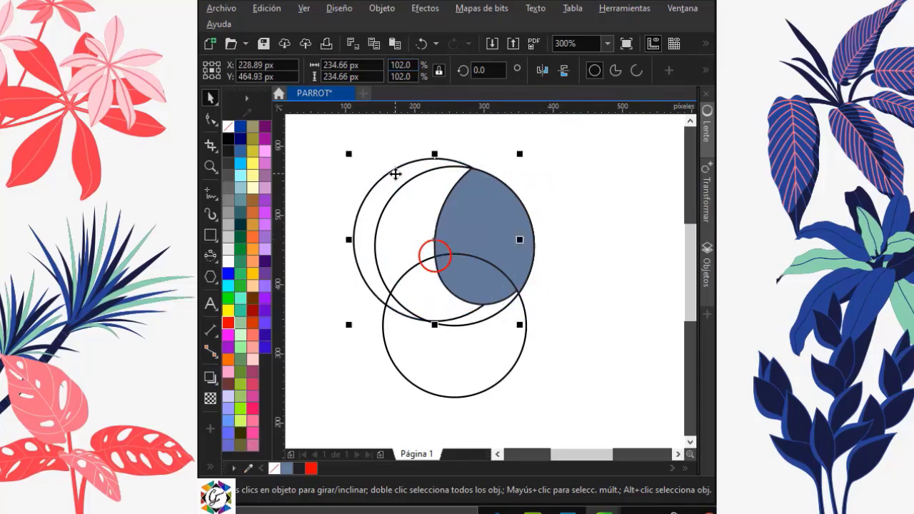
# Bring the repositioned 102% circle to the front of the page and delete the small red circle
pyautogui.rightClick(394, 173)
pyautogui.moveTo(462, 197)
pyautogui.click(619, 207)
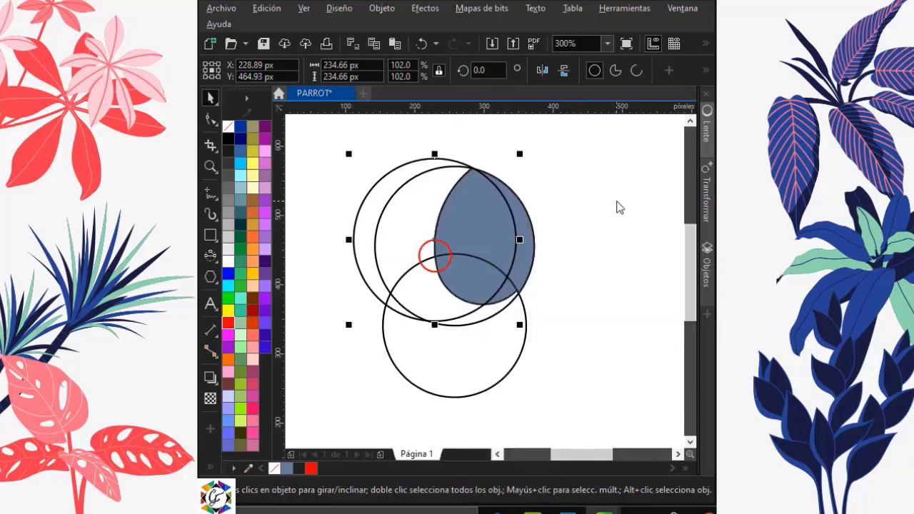
pyautogui.click(545, 180)
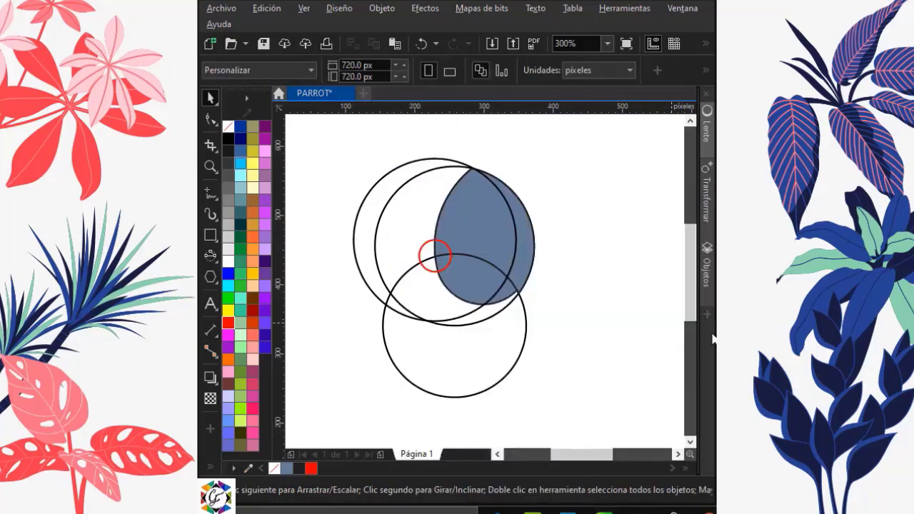
pyautogui.click(424, 246)
pyautogui.press('Delete')
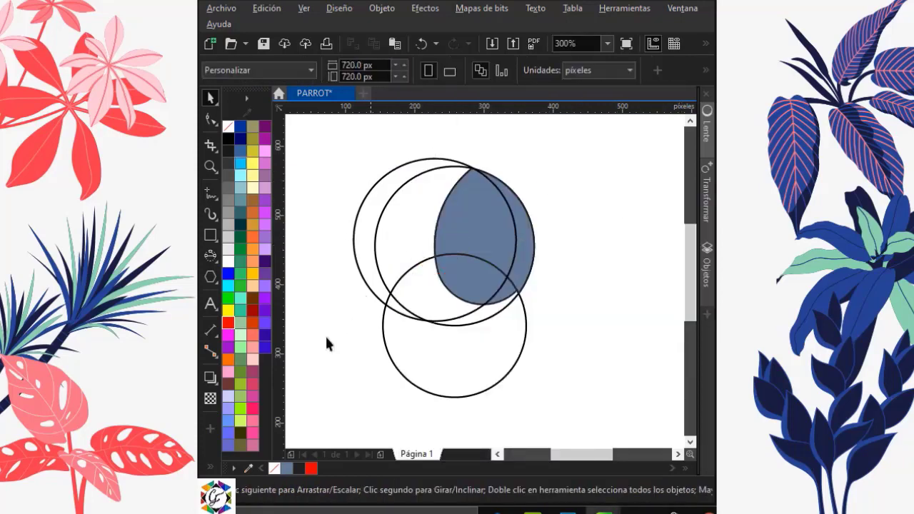
# Use Smart Fill to fill the four unfilled regions inside the upper-left large circle with slate blue
pyautogui.click(209, 470)
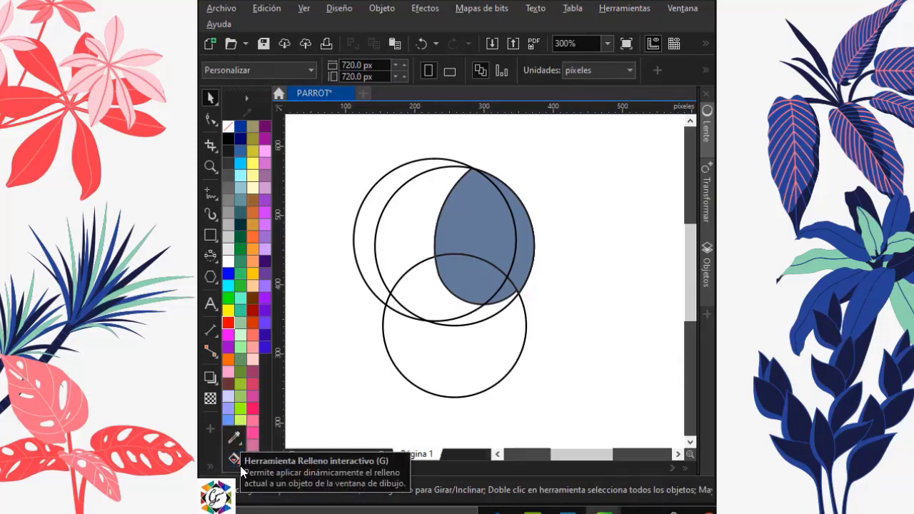
pyautogui.click(239, 465)
pyautogui.click(240, 465)
pyautogui.click(292, 475)
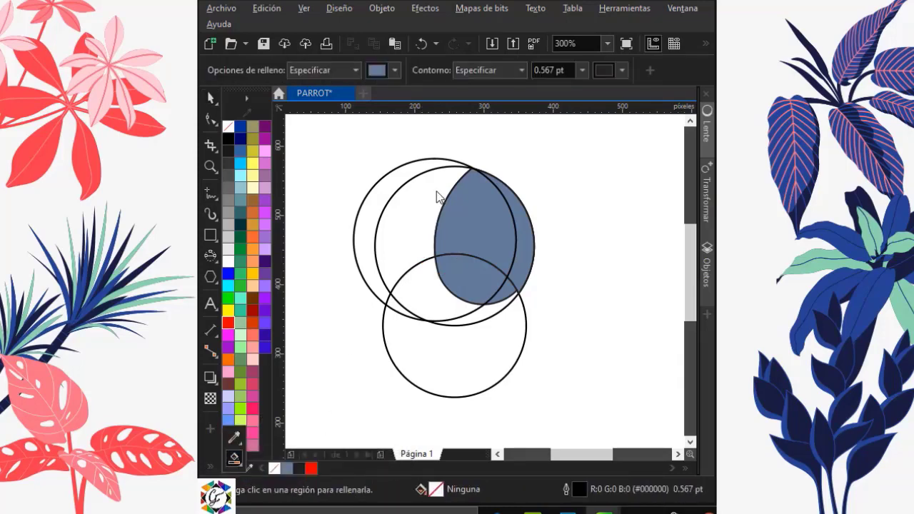
pyautogui.click(402, 173)
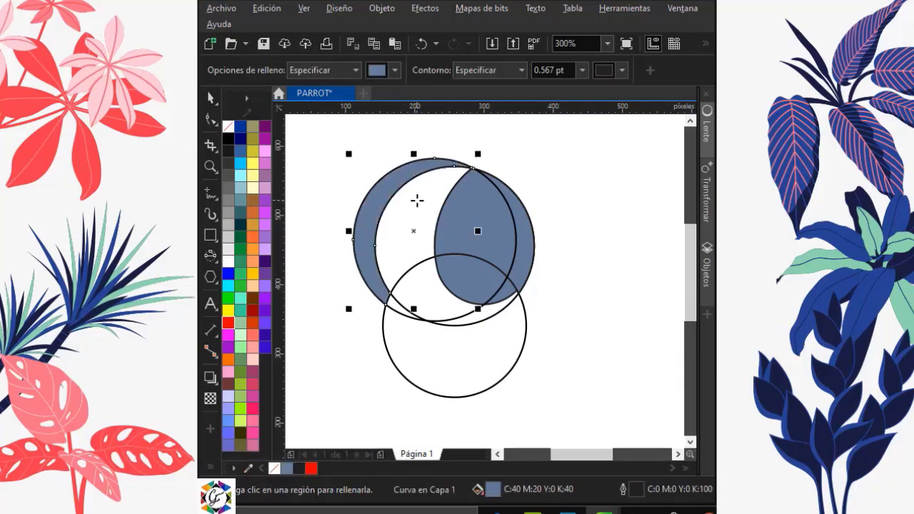
pyautogui.click(416, 199)
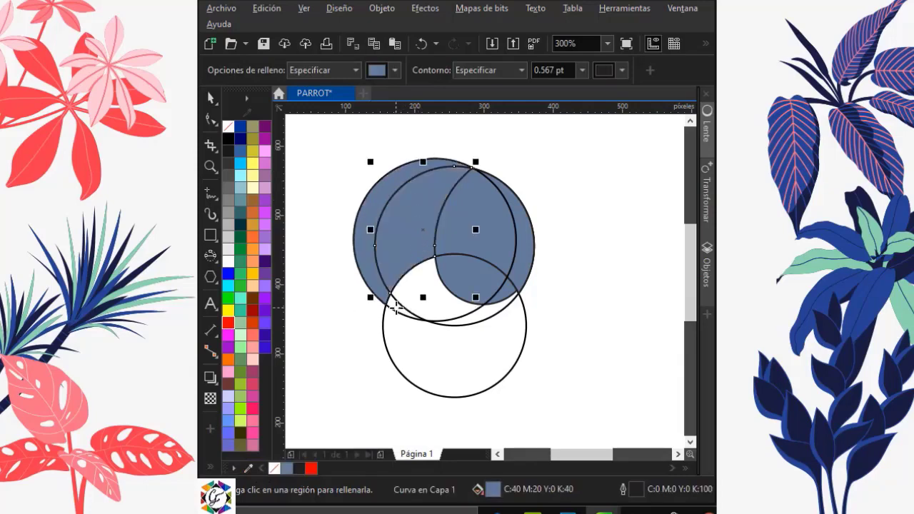
pyautogui.click(398, 303)
pyautogui.click(407, 278)
pyautogui.click(210, 98)
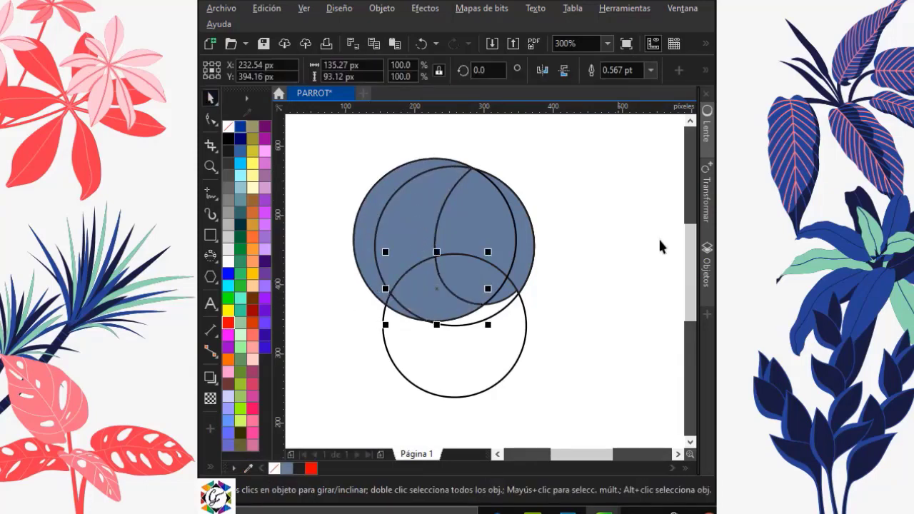
pyautogui.press('Escape')
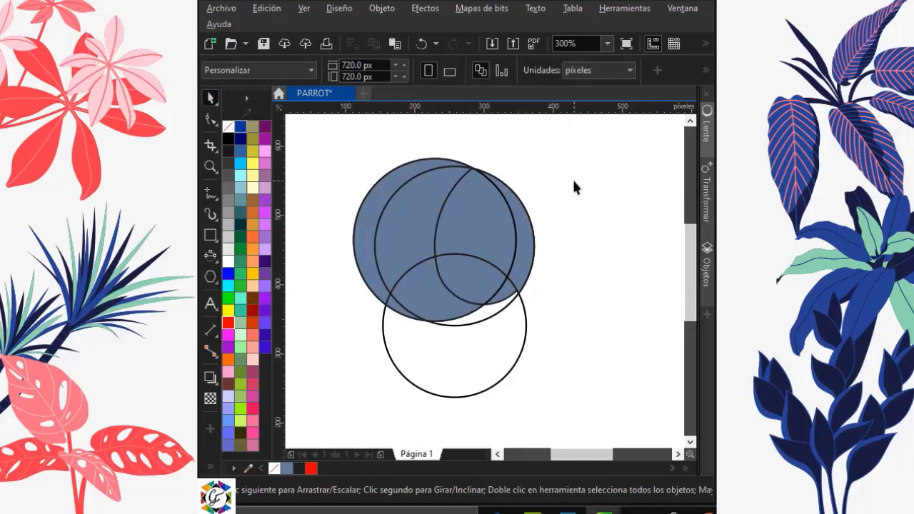
# Place the red circle on the blue shape's lower edge, about X 219, Y 348 px, and scale it to 23%
pyautogui.press('Tab')
pyautogui.moveTo(434, 271); pyautogui.dragTo(429, 322)
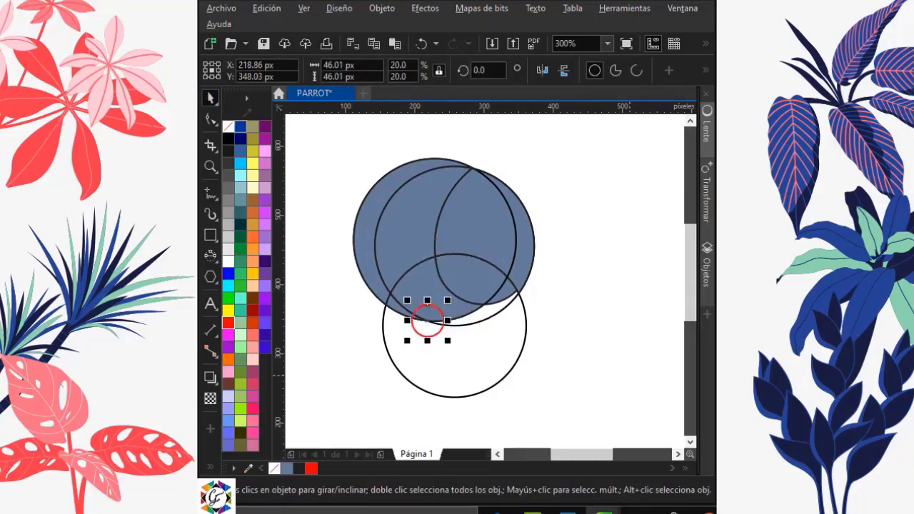
pyautogui.click(398, 65)
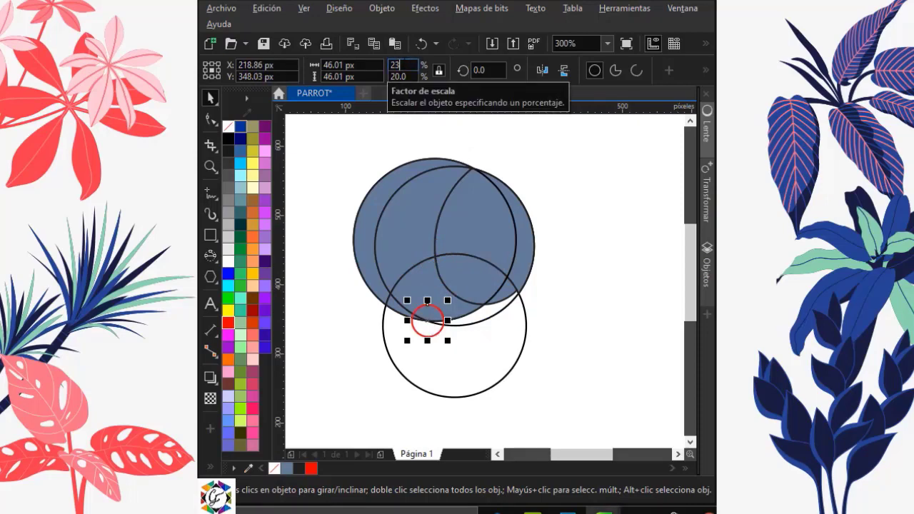
pyautogui.write('23')
pyautogui.press('Return')
pyautogui.click(571, 173)
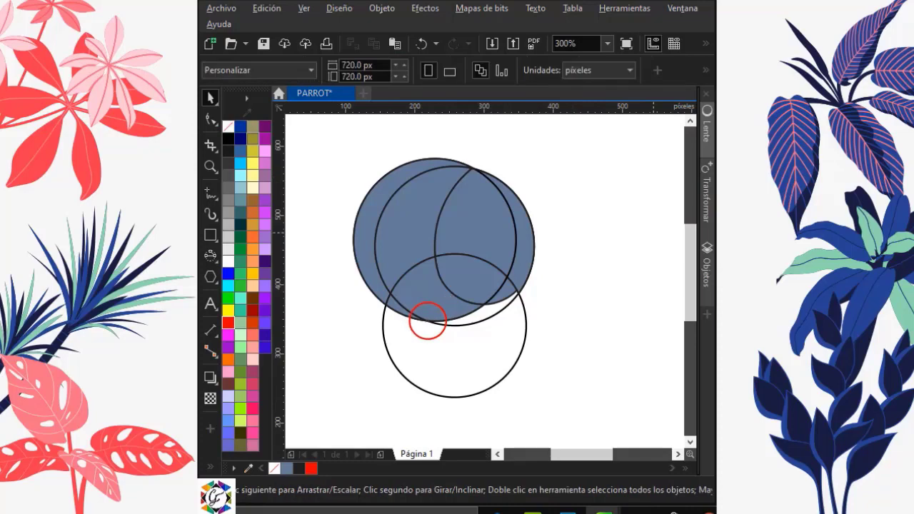
pyautogui.hotkey('ctrl', 'z')
# Duplicate the lower black circle to the red circle's crossing with the blue shape, about X 195, Y 359 px, and outline the copy blue
pyautogui.click(511, 376)
pyautogui.moveTo(457, 325); pyautogui.dragTo(413, 315)
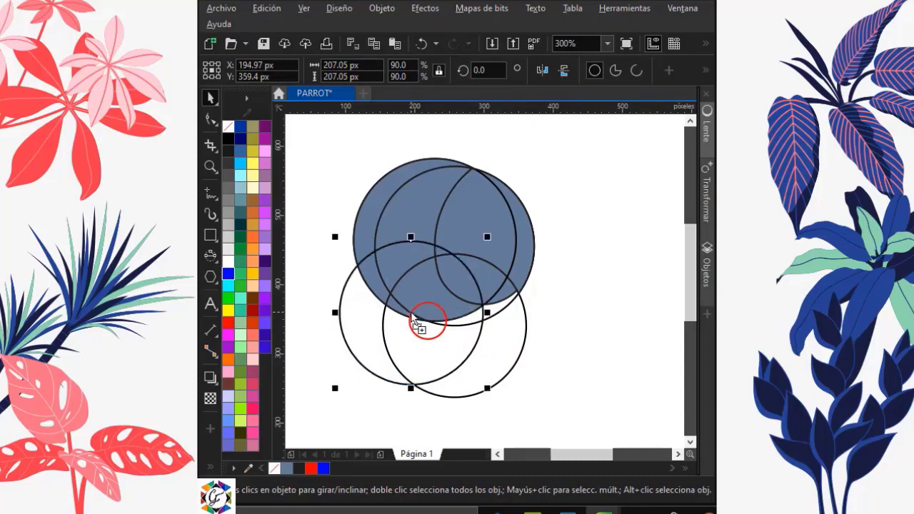
pyautogui.rightClick(323, 469)
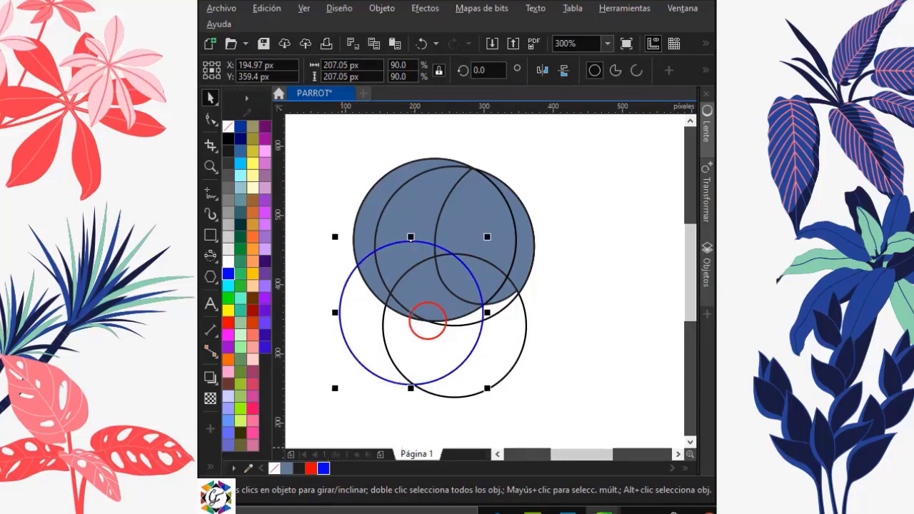
# Delete the small red guide circle at the blue shape's lower edge
pyautogui.press('Escape')
pyautogui.moveTo(586, 283); pyautogui.dragTo(399, 360)
pyautogui.press('Delete')
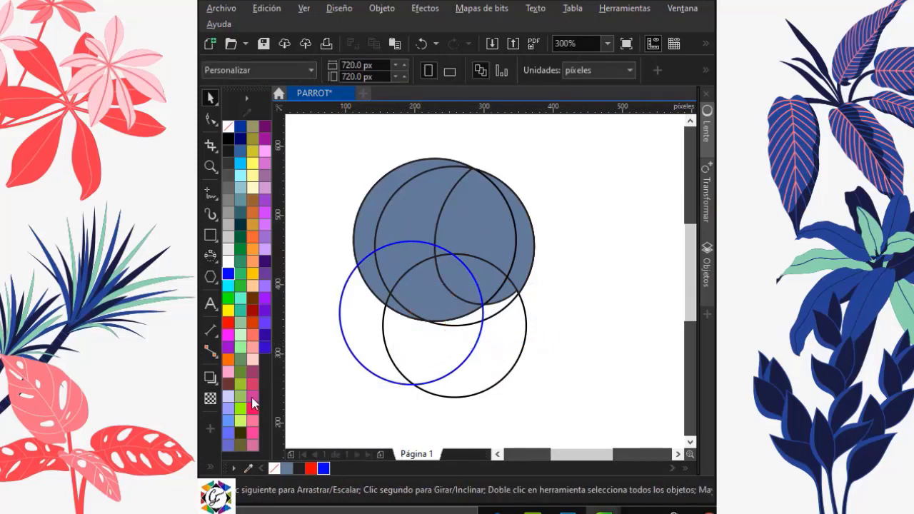
# Use Smart Fill to fill the regions below the head where the blue-outlined circle and the lower black circle overlap
pyautogui.click(211, 468)
pyautogui.click(239, 467)
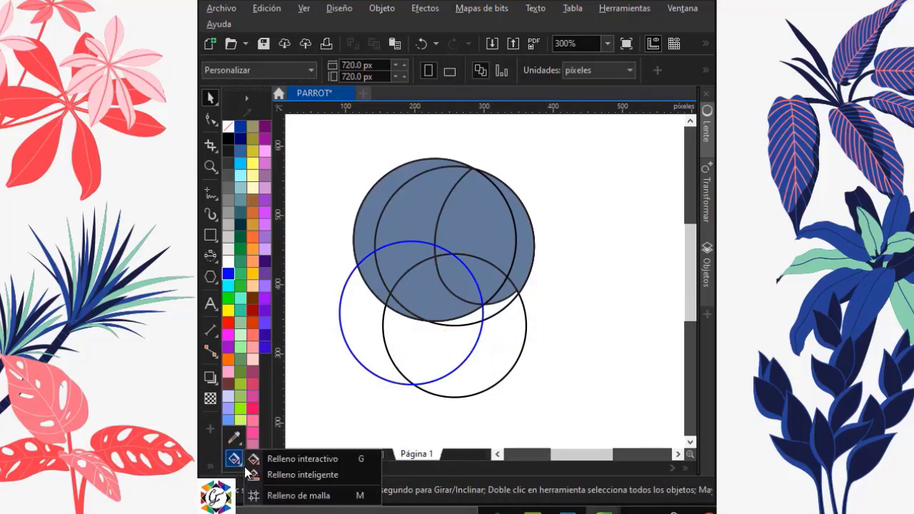
pyautogui.click(253, 477)
pyautogui.click(469, 323)
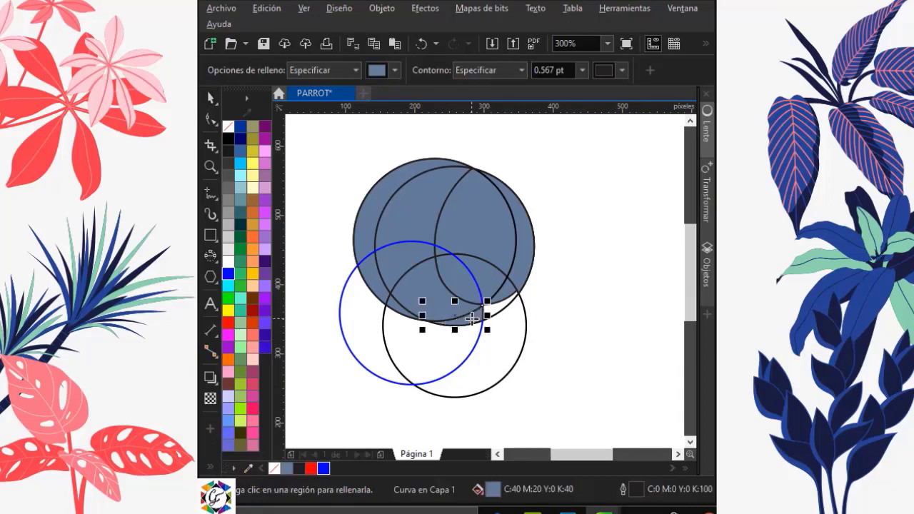
pyautogui.click(210, 98)
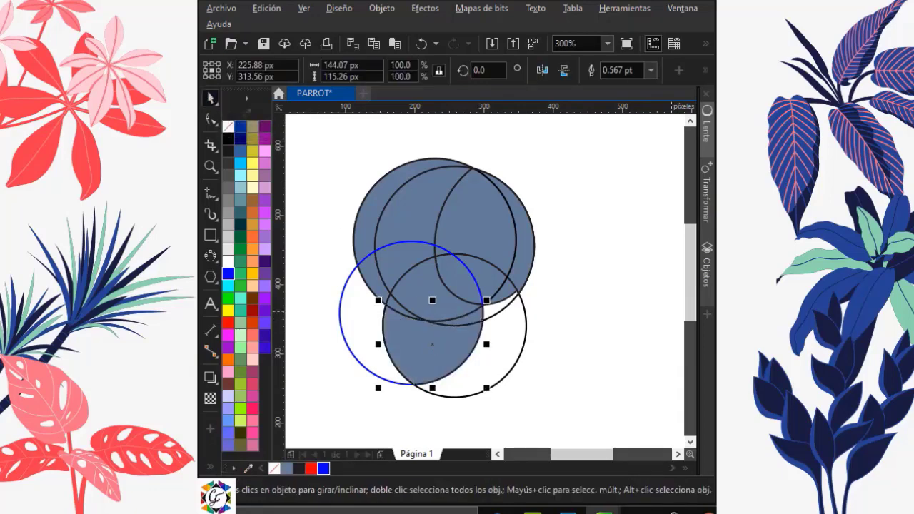
# Create a concentric copy of the blue-outlined circle scaled to 72%
pyautogui.hscroll(-3, 576, 363)
pyautogui.click(444, 315)
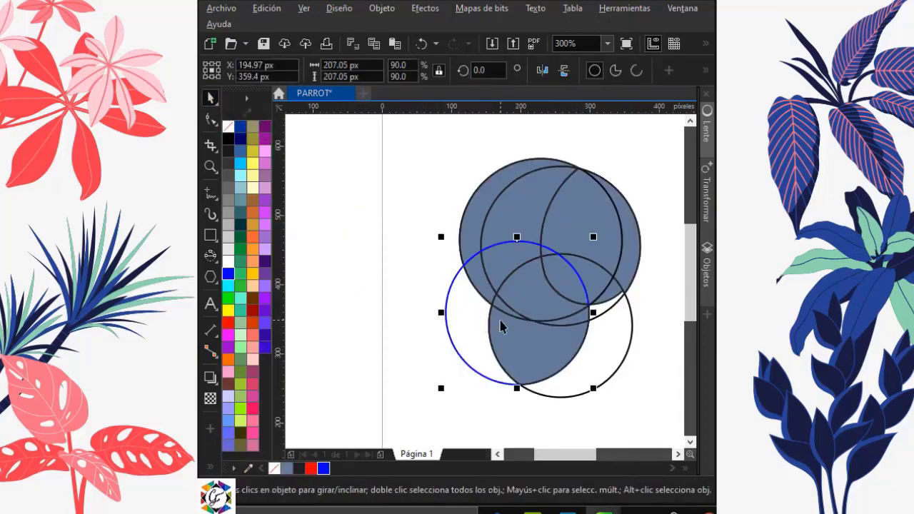
pyautogui.doubleClick(397, 65)
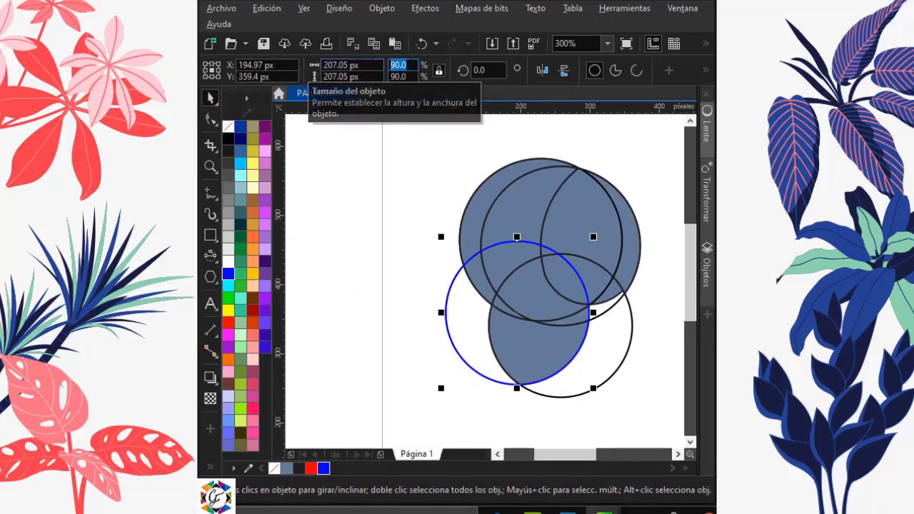
pyautogui.write('72')
pyautogui.press('Return')
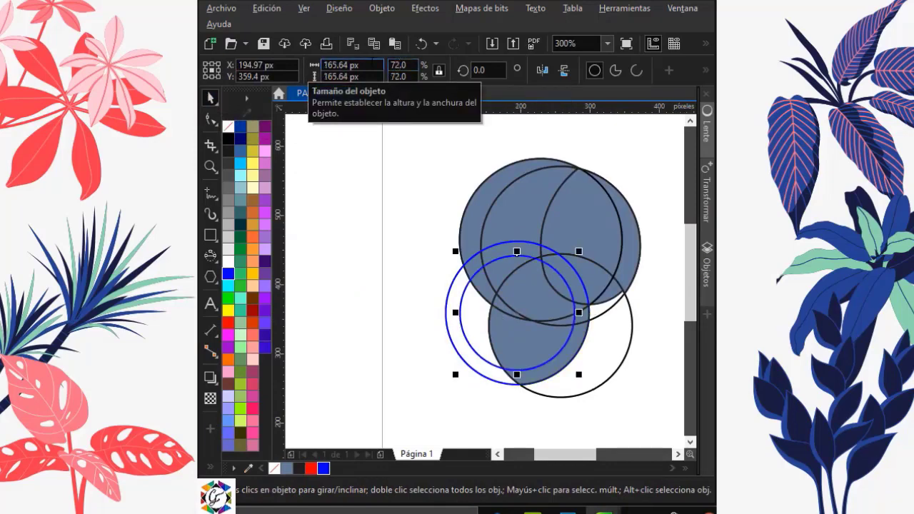
pyautogui.click(433, 261)
# Move the 72% circle so its right quadrant meets the lower filled shape's left edge, about X 71, Y 341 px, and outline it red
pyautogui.click(576, 312)
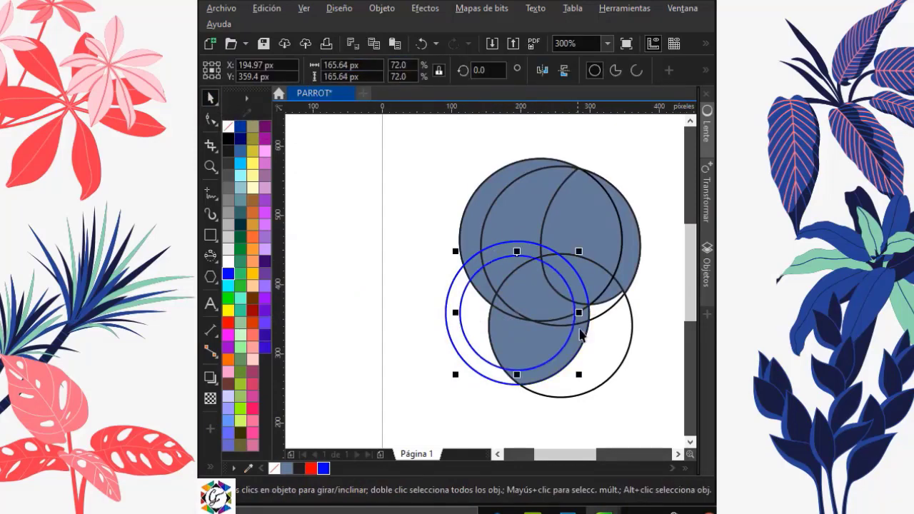
pyautogui.moveTo(575, 312); pyautogui.dragTo(489, 326)
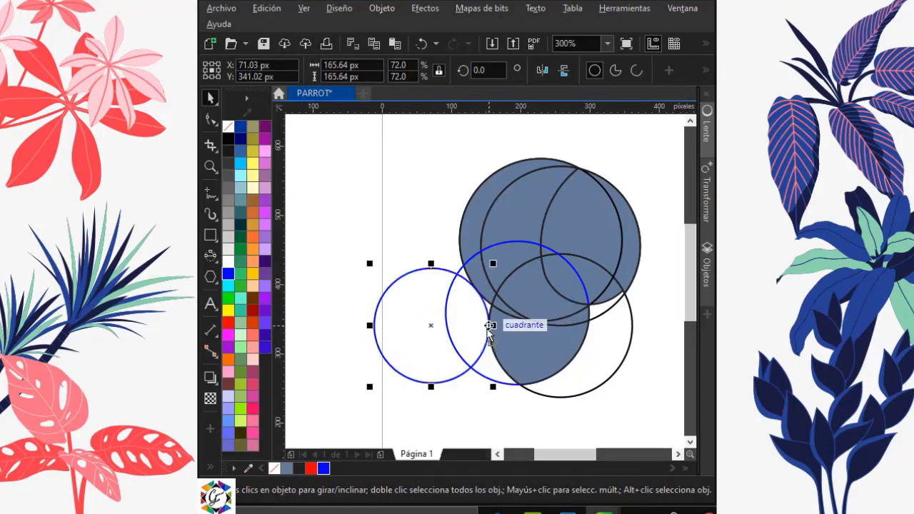
pyautogui.rightClick(229, 323)
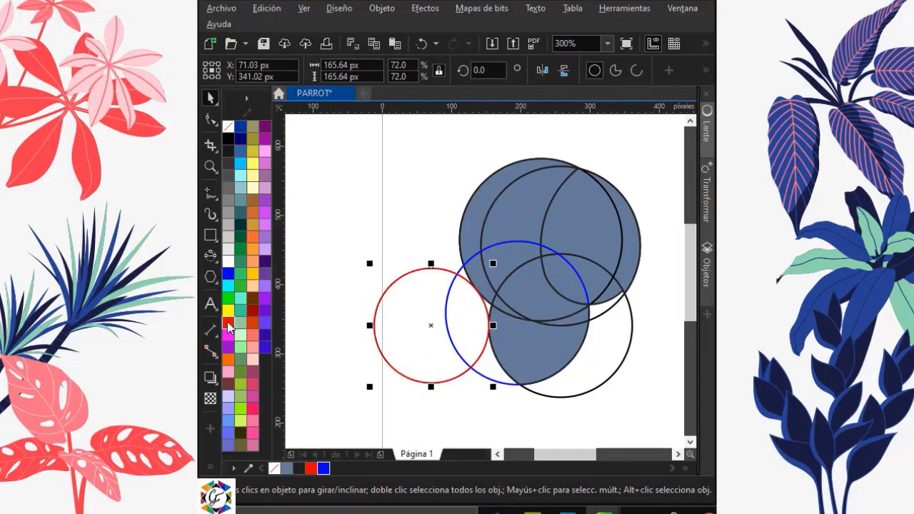
pyautogui.click(389, 216)
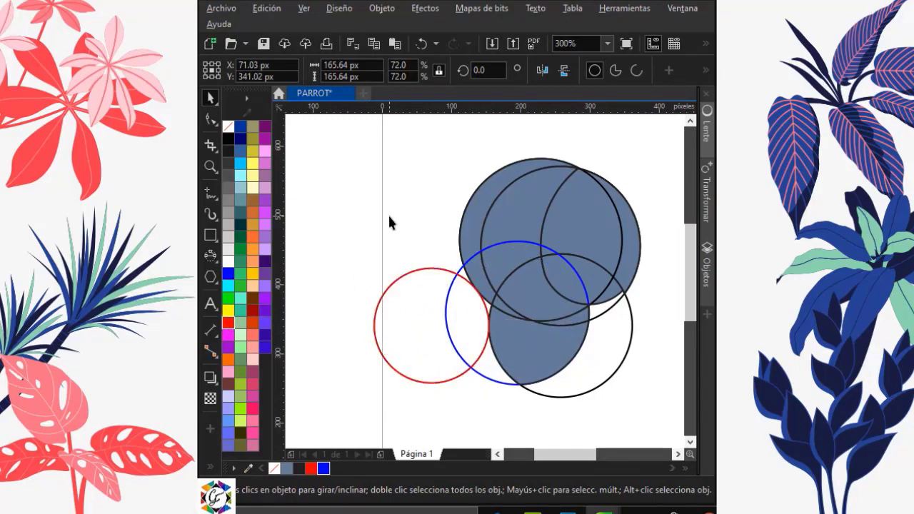
# Set the outlines of the red circle and the blue circle to black
pyautogui.click(453, 381)
pyautogui.keyDown('shift'); pyautogui.click(506, 383); pyautogui.keyUp('shift')
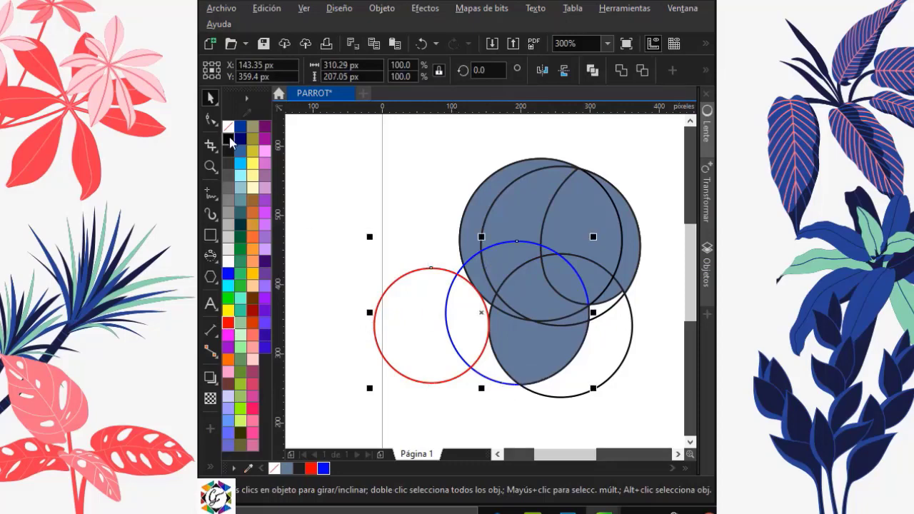
pyautogui.rightClick(228, 140)
pyautogui.click(418, 205)
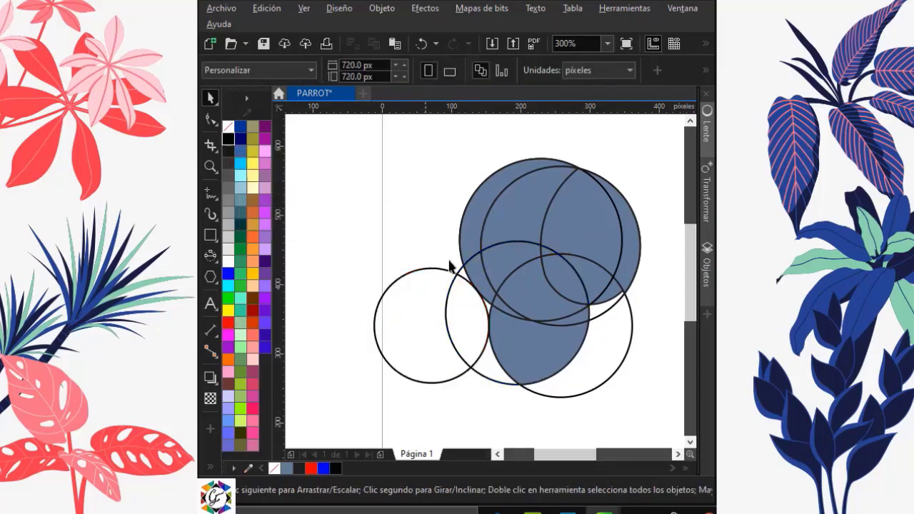
# Create a concentric copy of the 90% circle centred at X 194.97, Y 359.4 px, scaled to 120%
pyautogui.click(446, 318)
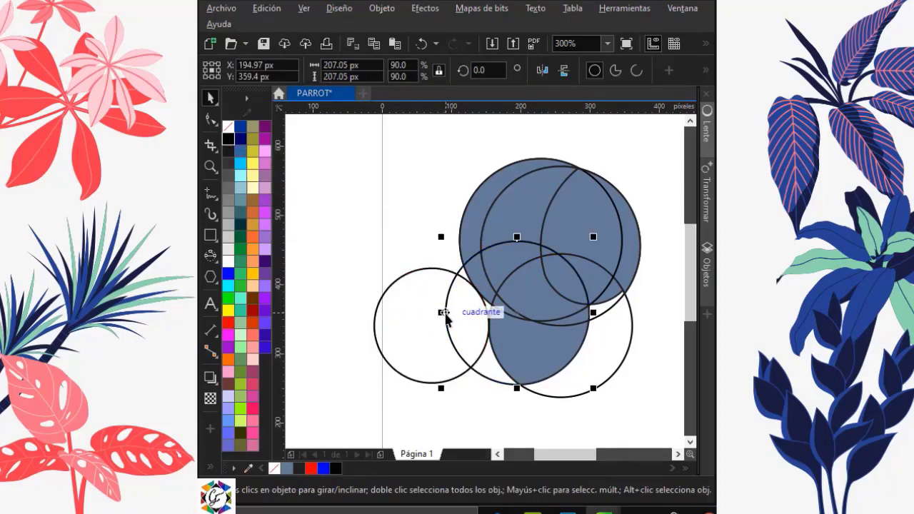
pyautogui.click(392, 65)
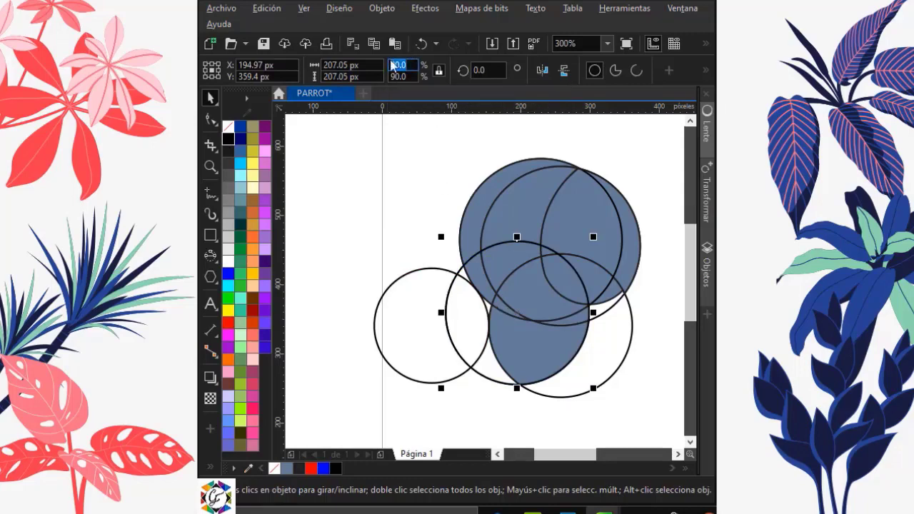
pyautogui.write('120')
pyautogui.press('Return')
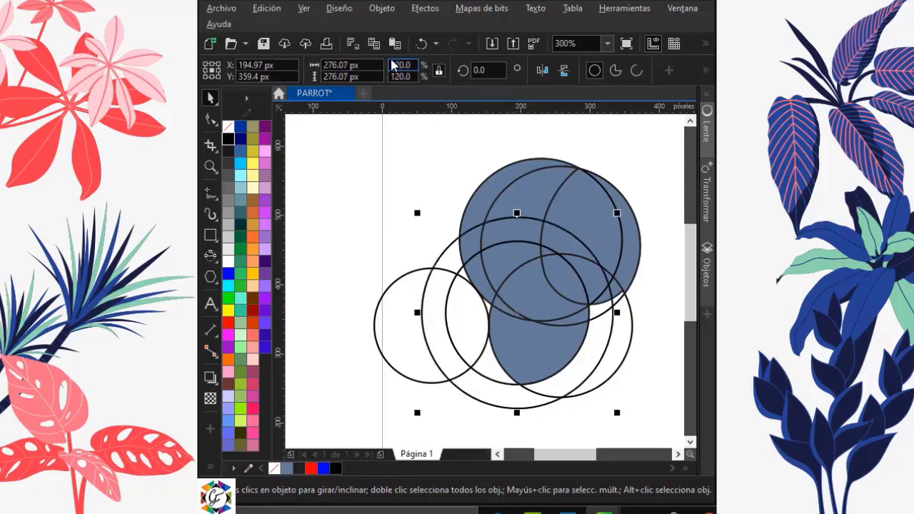
pyautogui.click(429, 189)
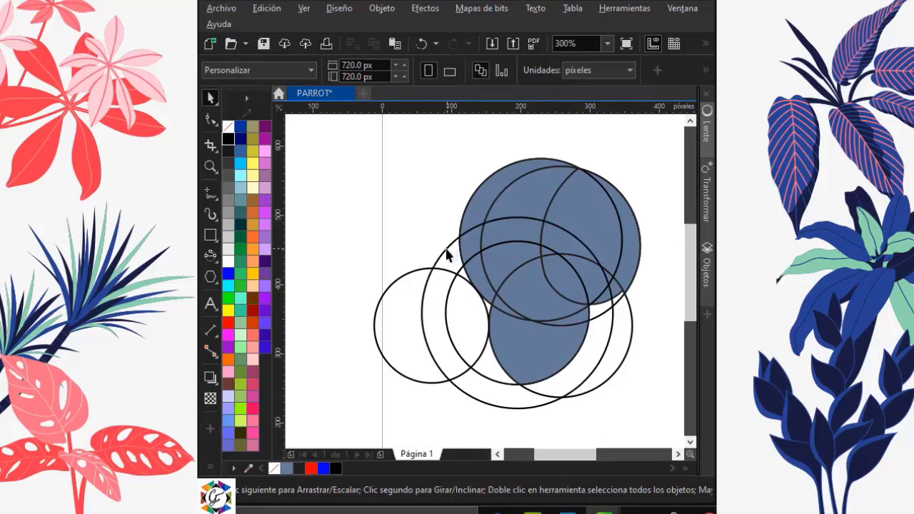
# Move the 120% circle so its right edge meets the lower filled shape's right edge, about X 160, Y 348 px, and outline it blue
pyautogui.click(446, 250)
pyautogui.moveTo(613, 312); pyautogui.dragTo(590, 322)
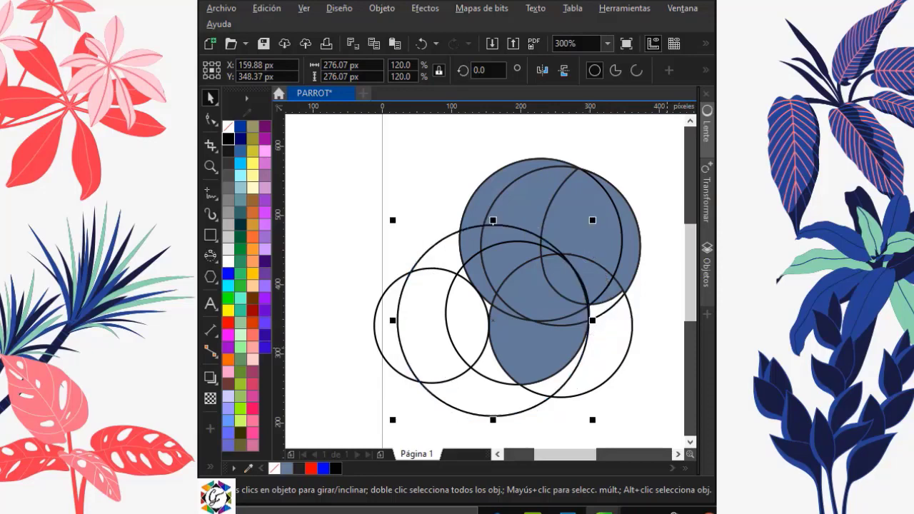
pyautogui.click(651, 297)
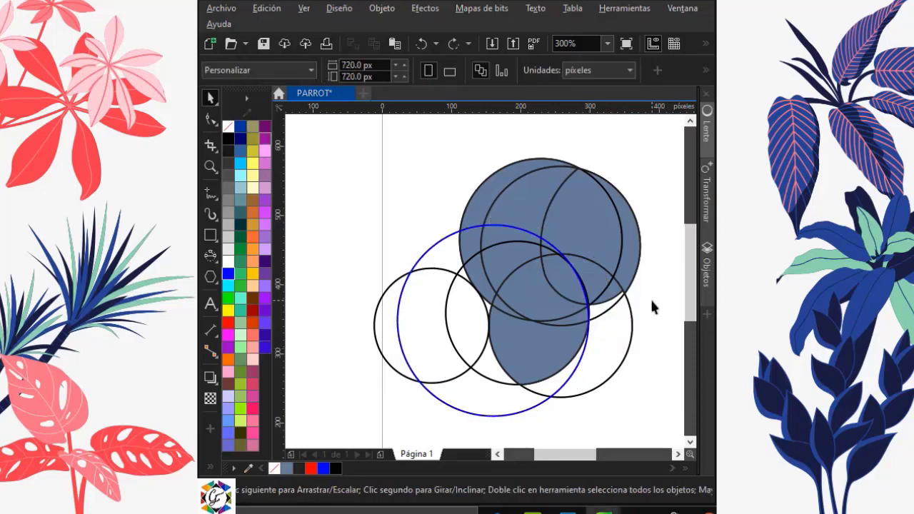
# Use Smart Fill to fill the three lower regions inside the large blue-outlined circle, to the right of the 72% circle
pyautogui.click(211, 470)
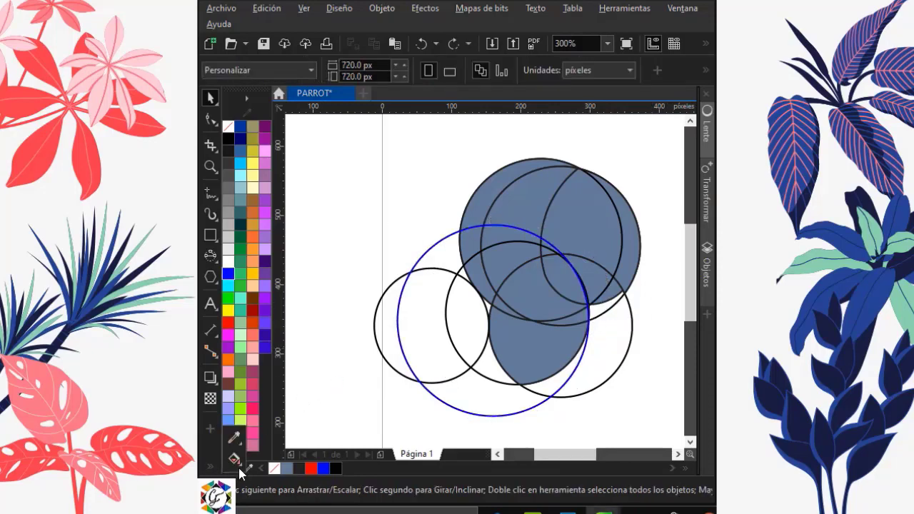
pyautogui.click(238, 468)
pyautogui.click(249, 468)
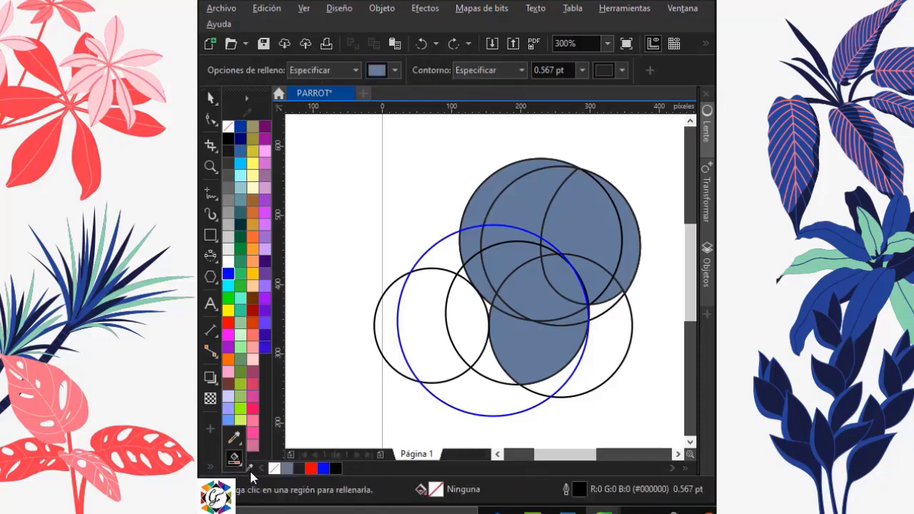
pyautogui.click(478, 389)
pyautogui.click(510, 370)
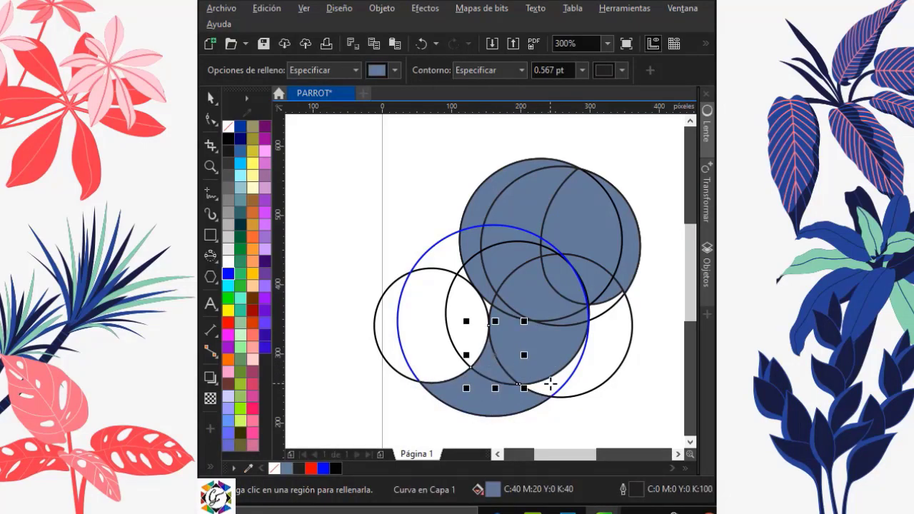
pyautogui.click(549, 383)
pyautogui.press('space')
pyautogui.click(308, 159)
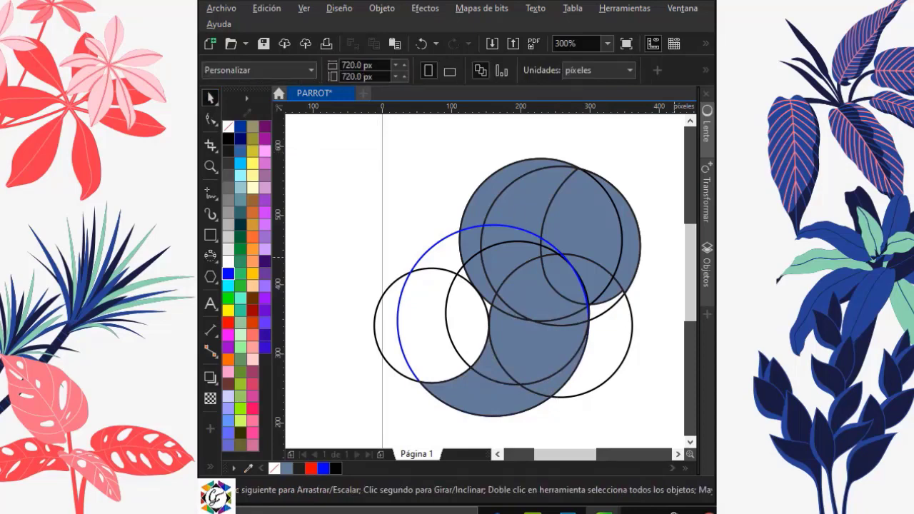
# Delete the two black construction circles on the body's right side, the blue-outlined 120% circle and the 72% circle
pyautogui.hscroll(2, 648, 336)
pyautogui.click(566, 340)
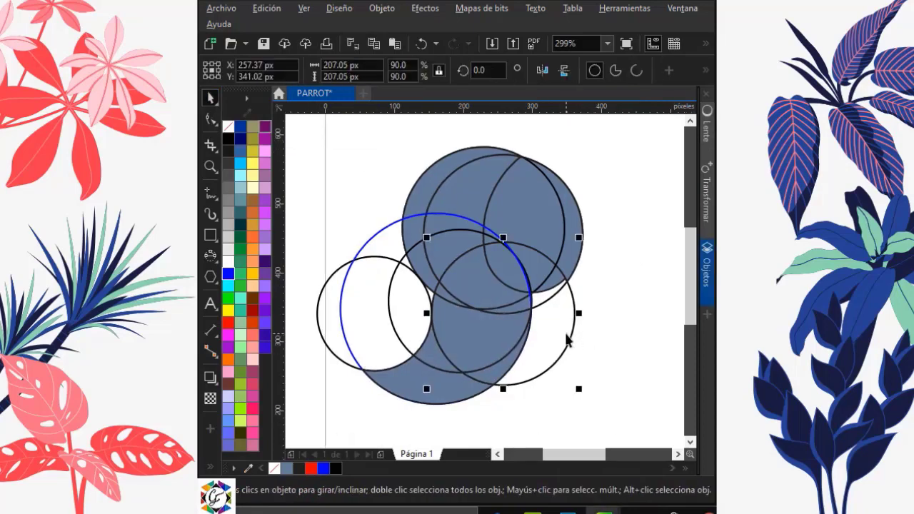
pyautogui.press('Delete')
pyautogui.click(544, 297)
pyautogui.press('Delete')
pyautogui.click(394, 247)
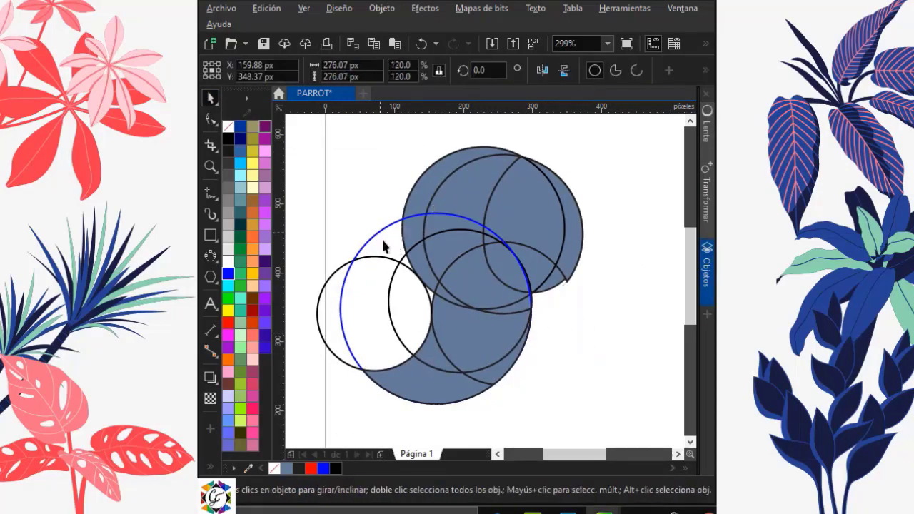
pyautogui.press('Delete')
pyautogui.click(378, 285)
pyautogui.press('Delete')
pyautogui.click(404, 285)
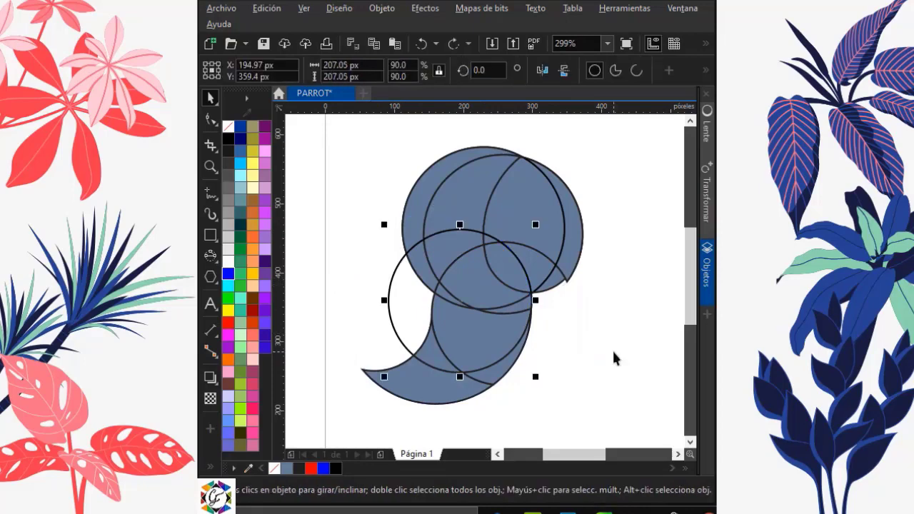
pyautogui.click(612, 349)
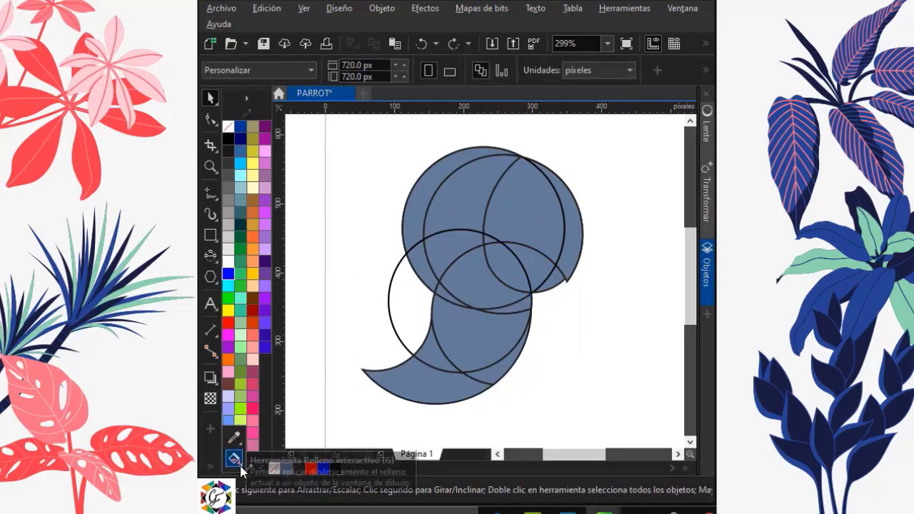
# Use Smart Fill on the lens-shaped region between beak and neck, colour it dark blue, and delete the 90% circle around the body
pyautogui.click(235, 459)
pyautogui.click(287, 471)
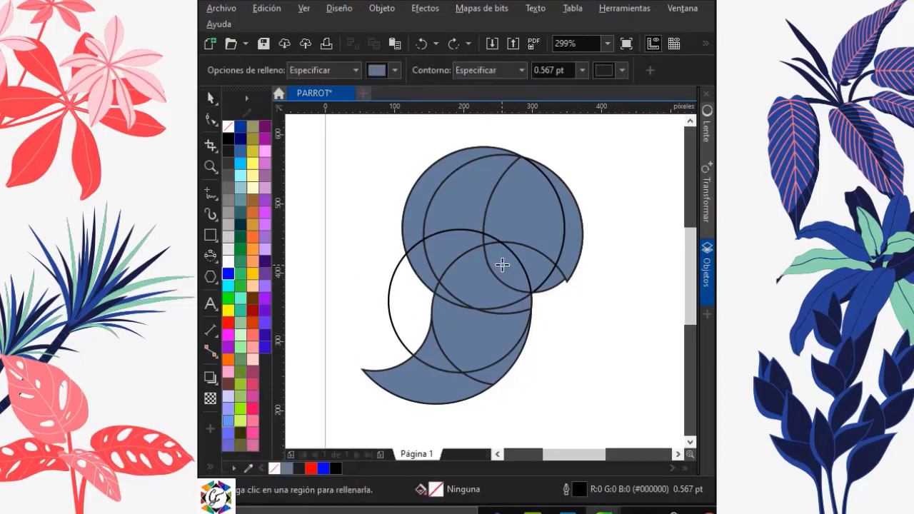
pyautogui.click(500, 266)
pyautogui.click(210, 98)
pyautogui.click(242, 127)
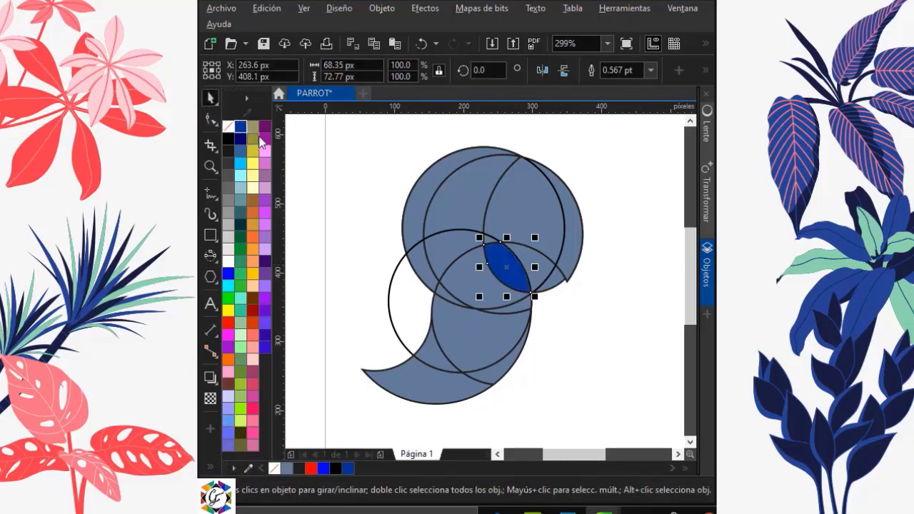
pyautogui.click(358, 189)
pyautogui.click(396, 268)
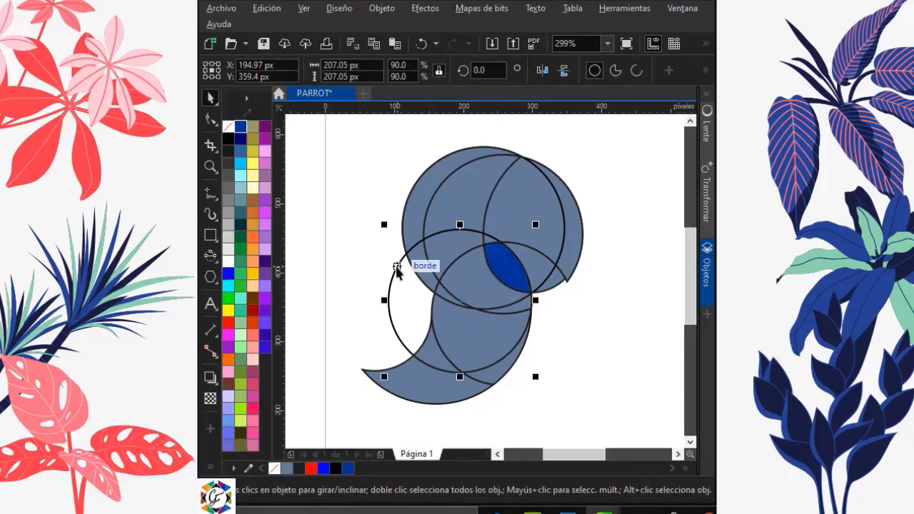
pyautogui.press('Delete')
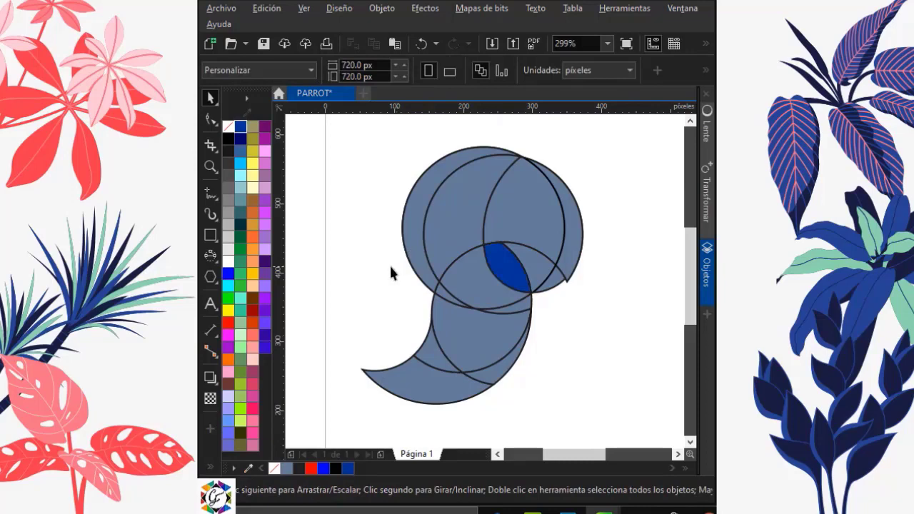
# Duplicate the neck, body and tail pieces together with the blue lens, placing the copy beside the parrot at X 483.66, Y 327.41 px
pyautogui.scroll(-1, 446, 260)
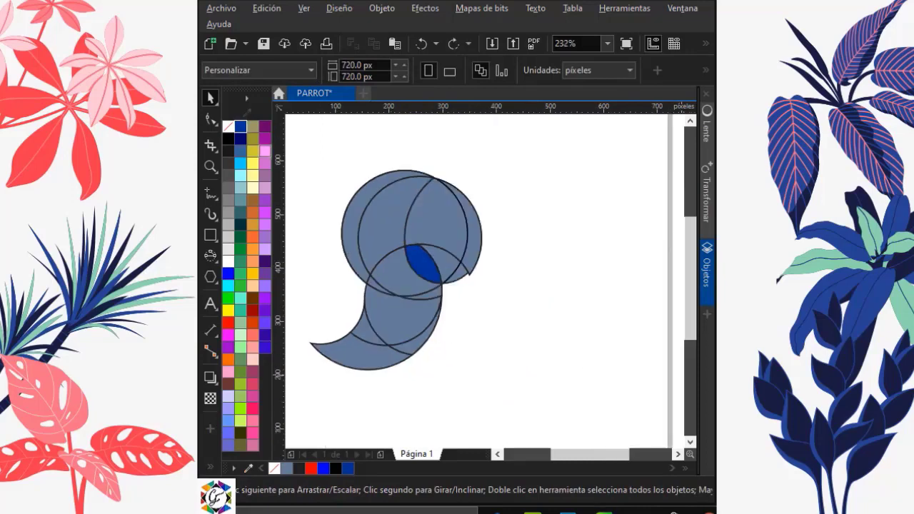
pyautogui.click(376, 293)
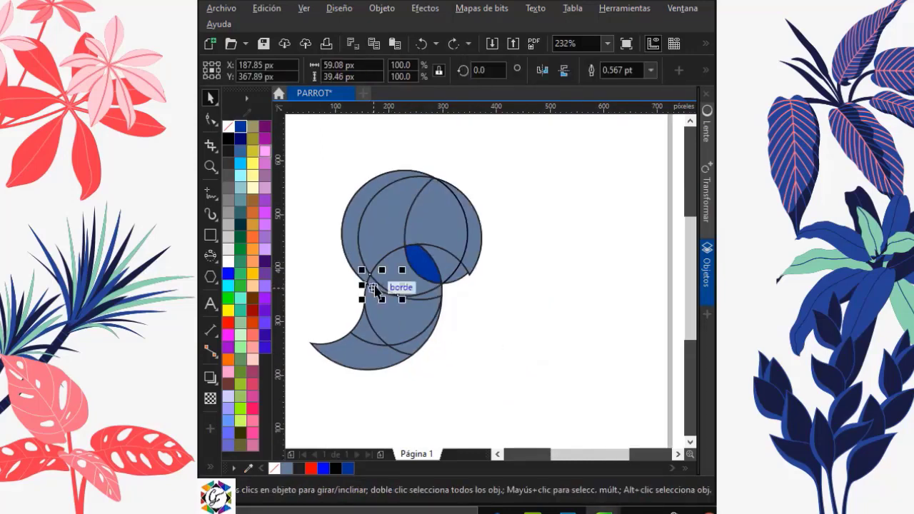
pyautogui.keyDown('shift'); pyautogui.click(420, 263); pyautogui.keyUp('shift')
pyautogui.keyDown('shift'); pyautogui.click(405, 323); pyautogui.keyUp('shift')
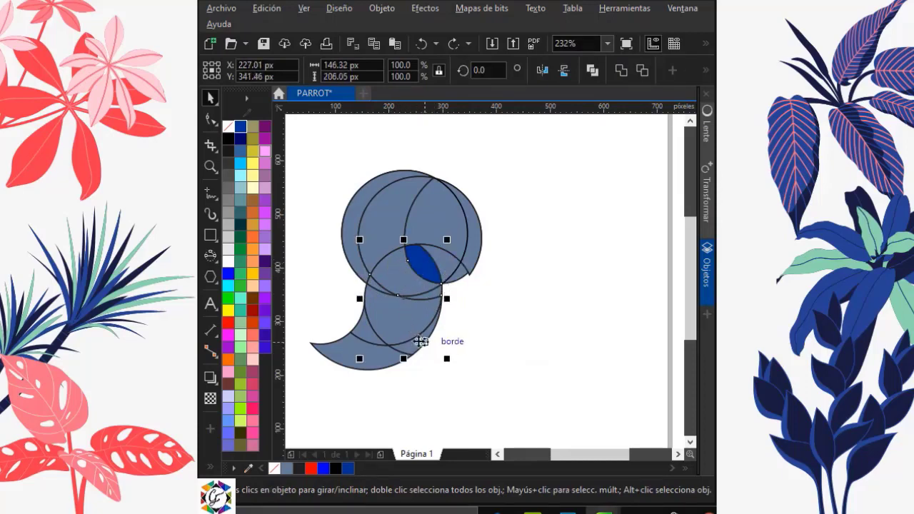
pyautogui.keyDown('shift'); pyautogui.click(364, 332); pyautogui.keyUp('shift')
pyautogui.keyDown('shift'); pyautogui.click(364, 361); pyautogui.keyUp('shift')
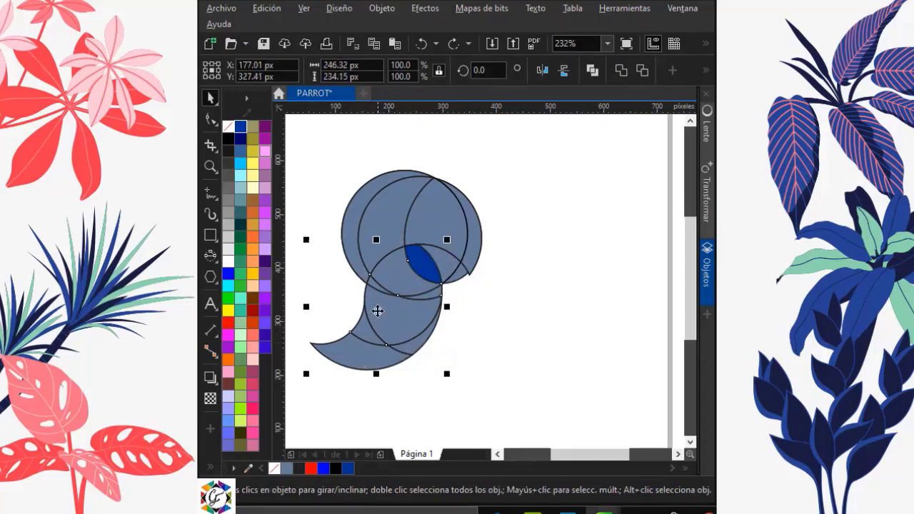
pyautogui.moveTo(377, 310); pyautogui.dragTo(540, 335)
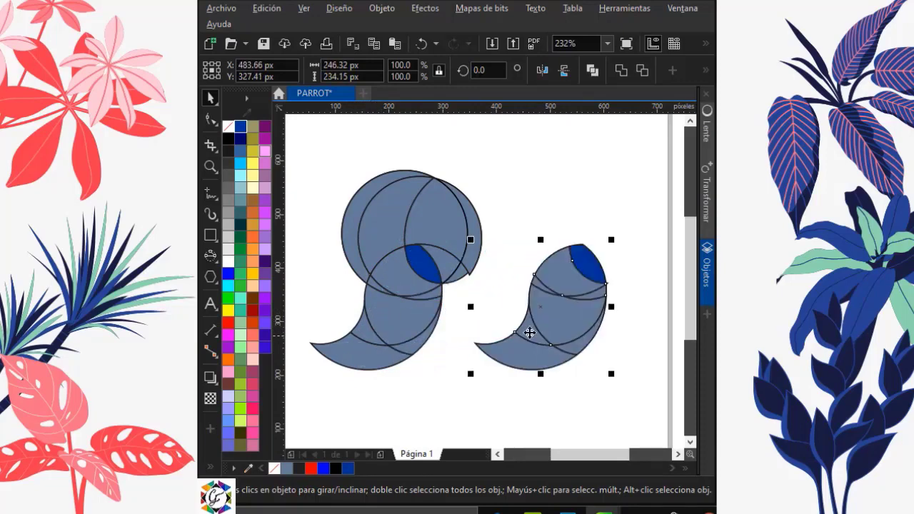
# Weld the duplicated pieces into a single wing shape and delete the original dark blue lens from the parrot
pyautogui.moveTo(635, 199); pyautogui.dragTo(464, 388)
pyautogui.click(626, 73)
pyautogui.click(508, 195)
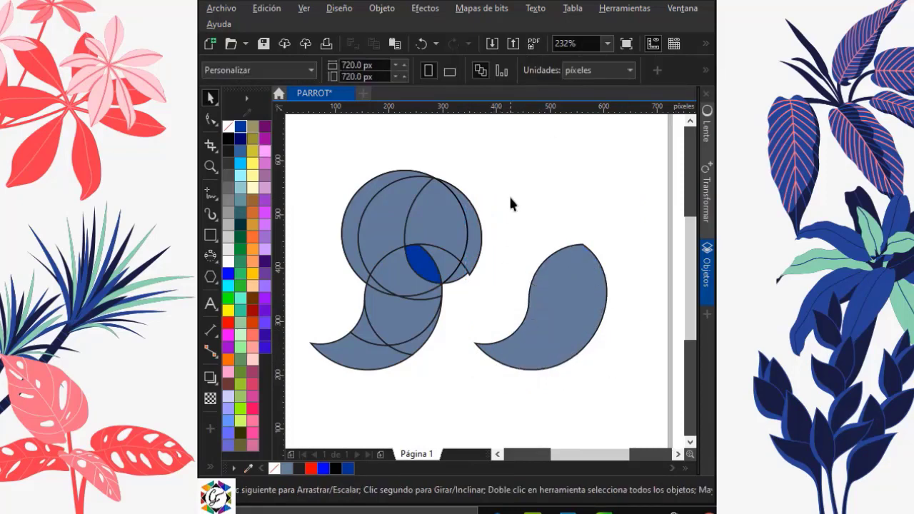
pyautogui.click(423, 265)
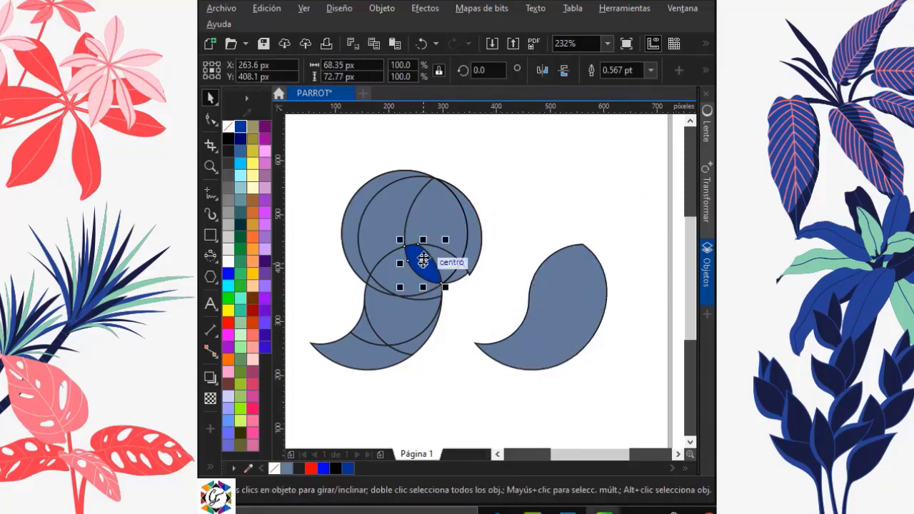
pyautogui.press('Delete')
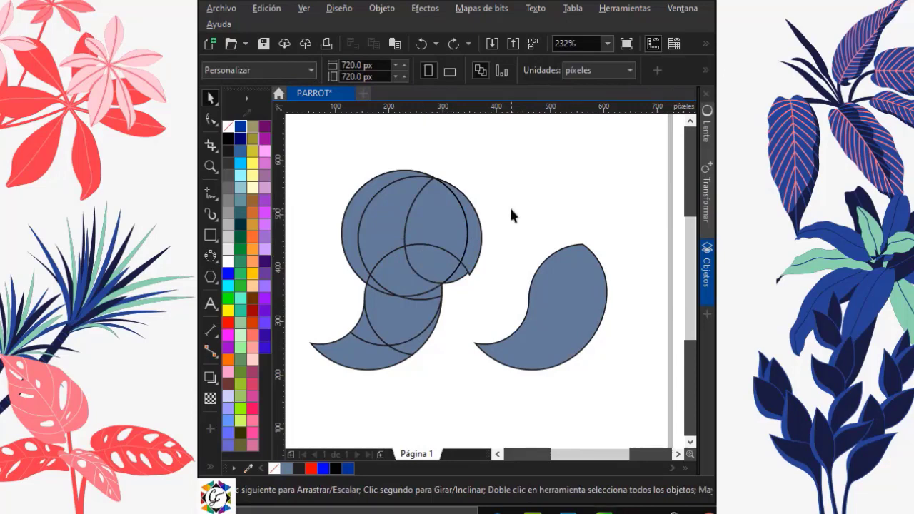
# Weld the head's inner region, its outer crescent and the adjoining neck pieces into one head shape behind the beak
pyautogui.click(393, 254)
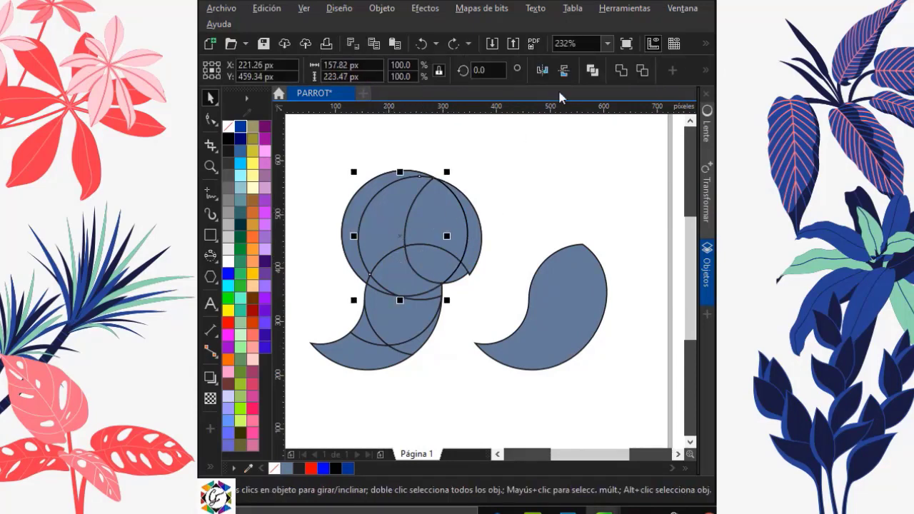
pyautogui.click(535, 170)
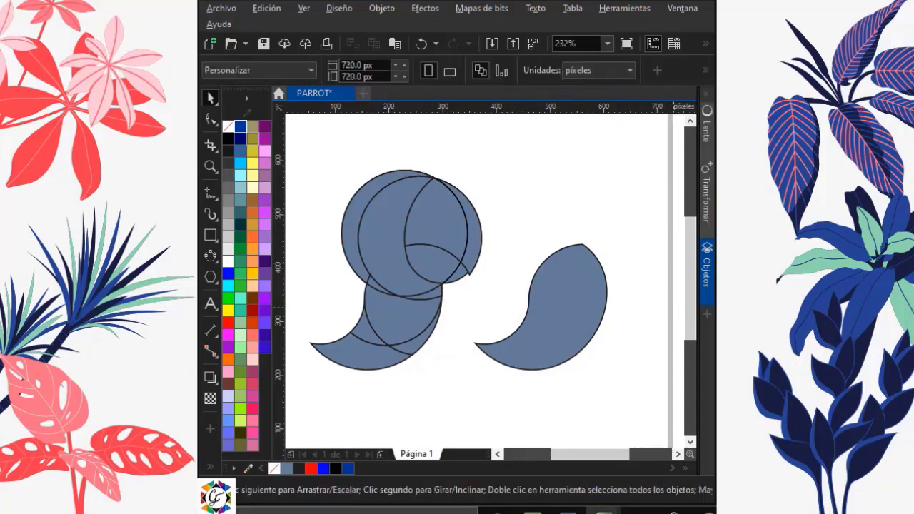
pyautogui.click(372, 202)
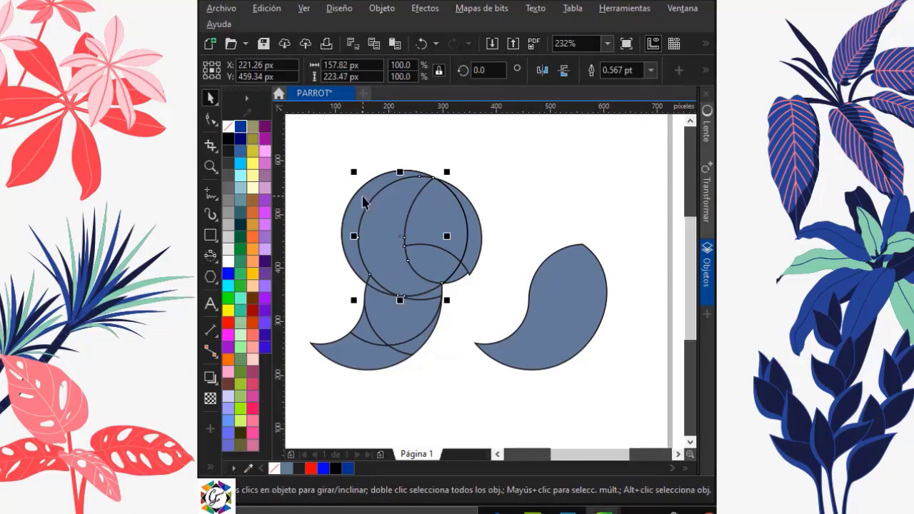
pyautogui.click(363, 202)
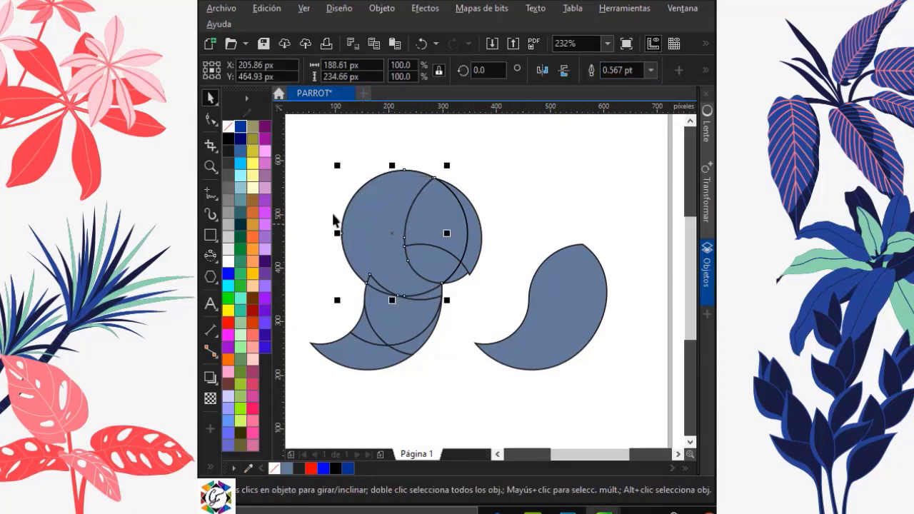
pyautogui.click(318, 210)
pyautogui.click(370, 286)
pyautogui.click(424, 189)
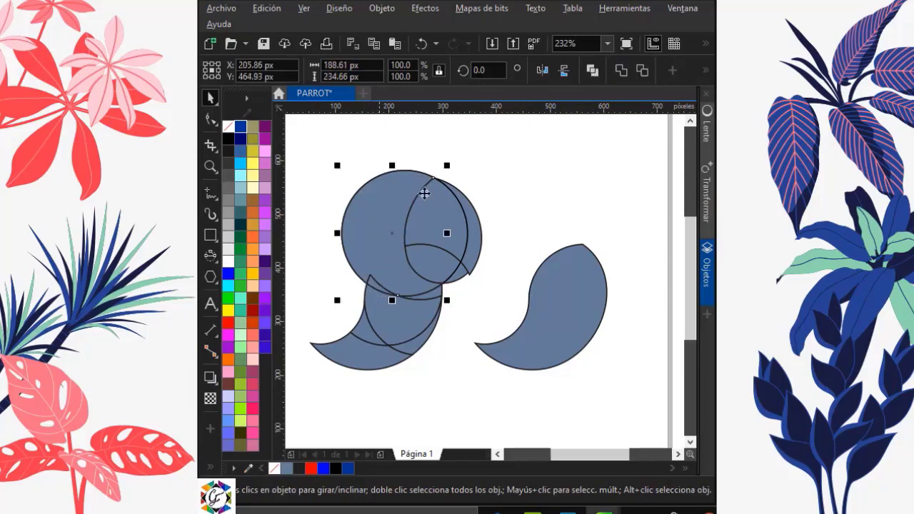
# Delete the remaining 102% construction circle around the head
pyautogui.press('Tab')
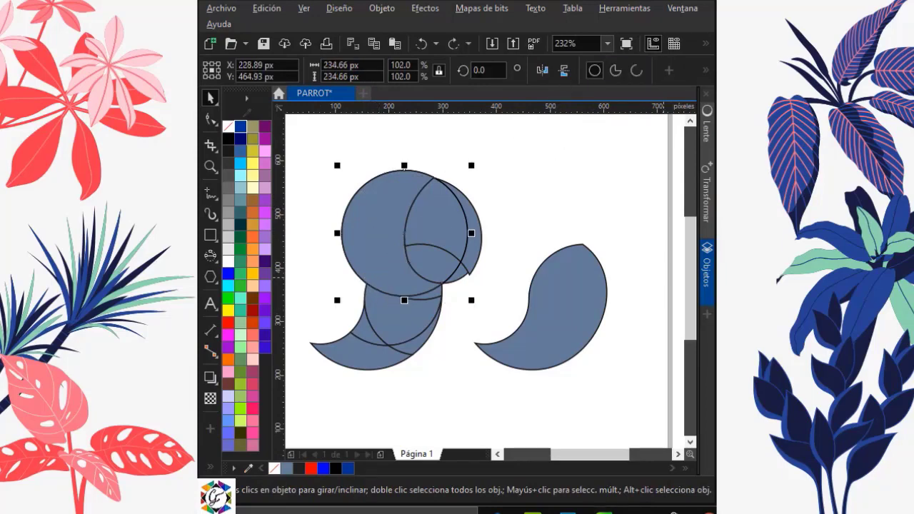
pyautogui.click(537, 217)
pyautogui.moveTo(469, 234); pyautogui.dragTo(535, 213)
pyautogui.press('Escape')
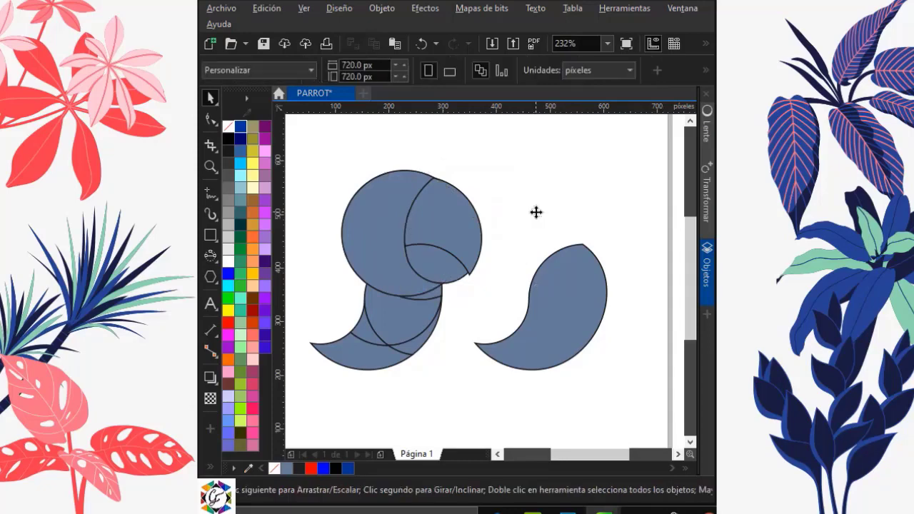
# Weld the body pieces below the head, including the tail, into one shape
pyautogui.click(435, 300)
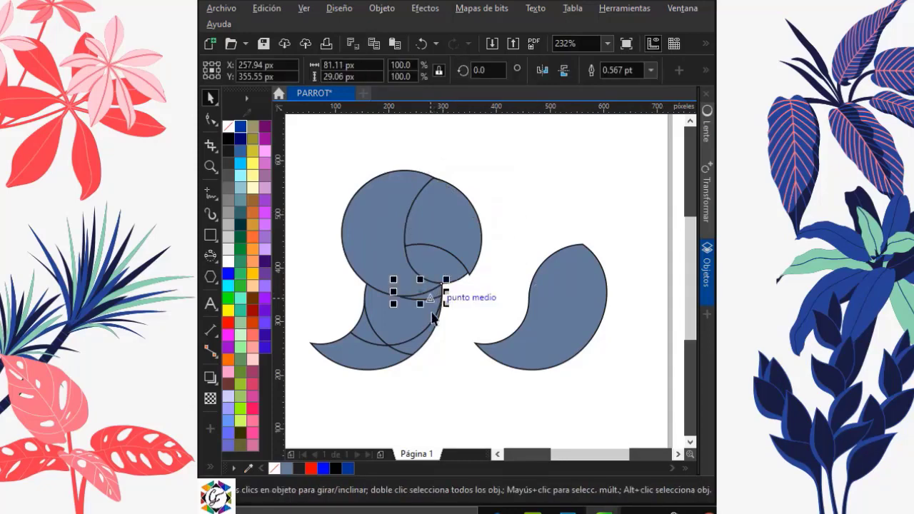
pyautogui.keyDown('shift'); pyautogui.click(369, 355); pyautogui.keyUp('shift')
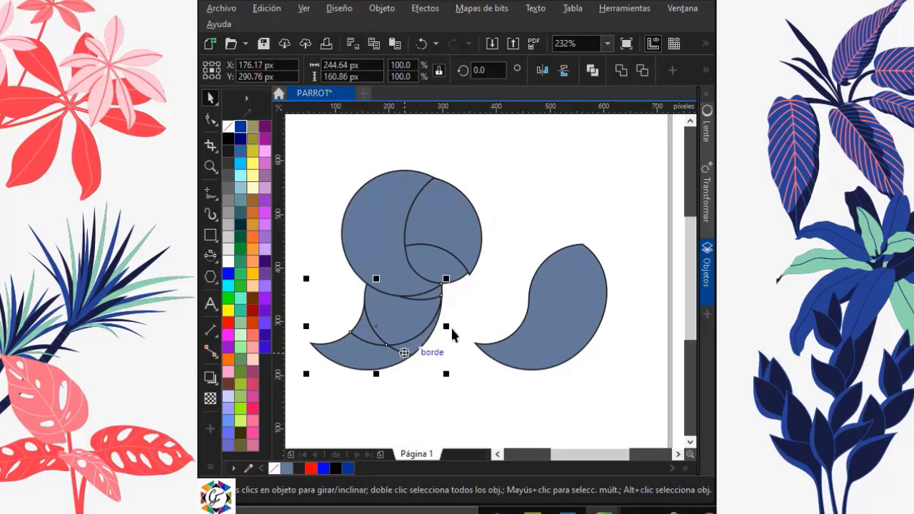
pyautogui.click(621, 70)
pyautogui.click(559, 392)
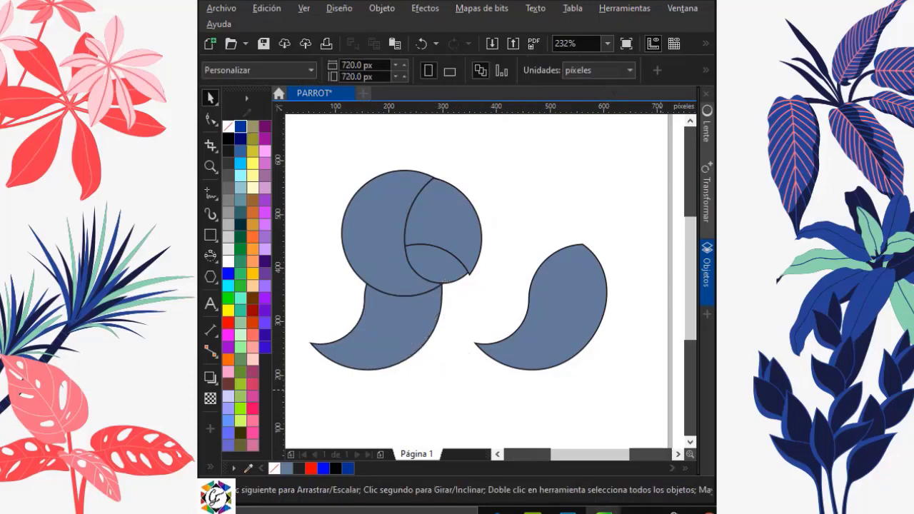
# Scale the welded wing copy proportionally to 70%
pyautogui.click(543, 315)
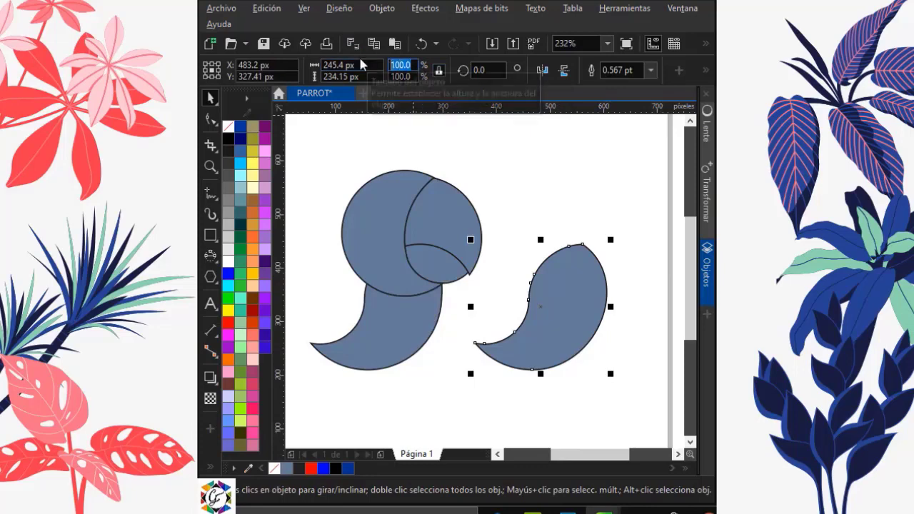
pyautogui.write('70')
pyautogui.press('Return')
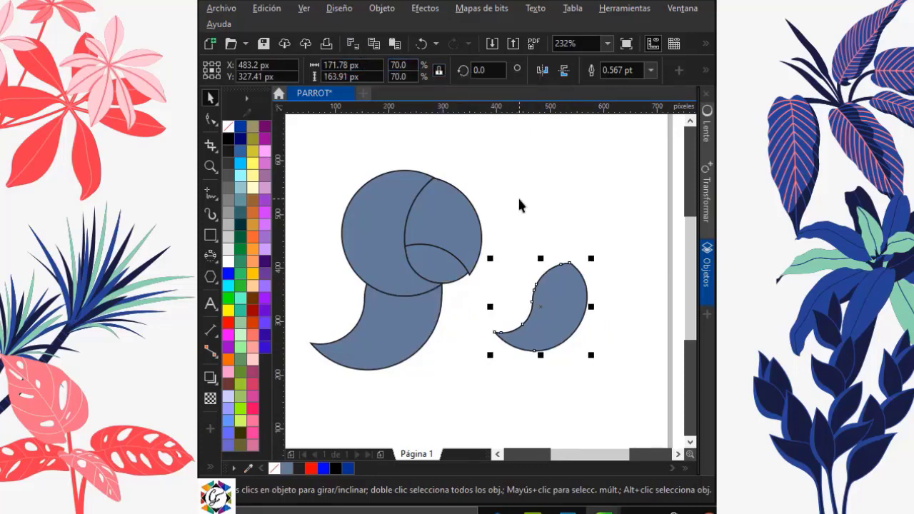
# Move the wing by its top node onto the left junction of head and body, centring it at X 104.13, Y 289.24 px
pyautogui.click(524, 210)
pyautogui.click(569, 264)
pyautogui.moveTo(570, 264); pyautogui.dragTo(366, 286)
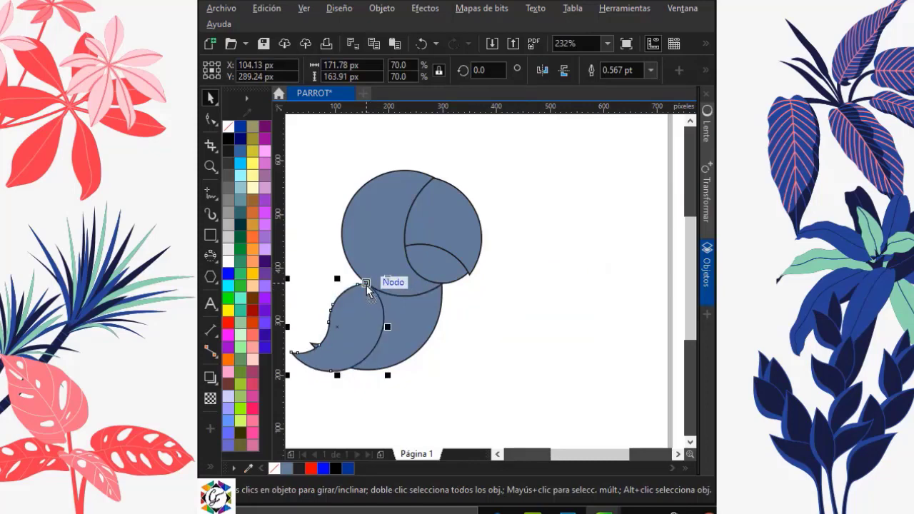
pyautogui.click(536, 325)
# Colour the head red, the upper beak yellow and the lower beak orange
pyautogui.press('h')
pyautogui.moveTo(516, 324); pyautogui.dragTo(601, 325)
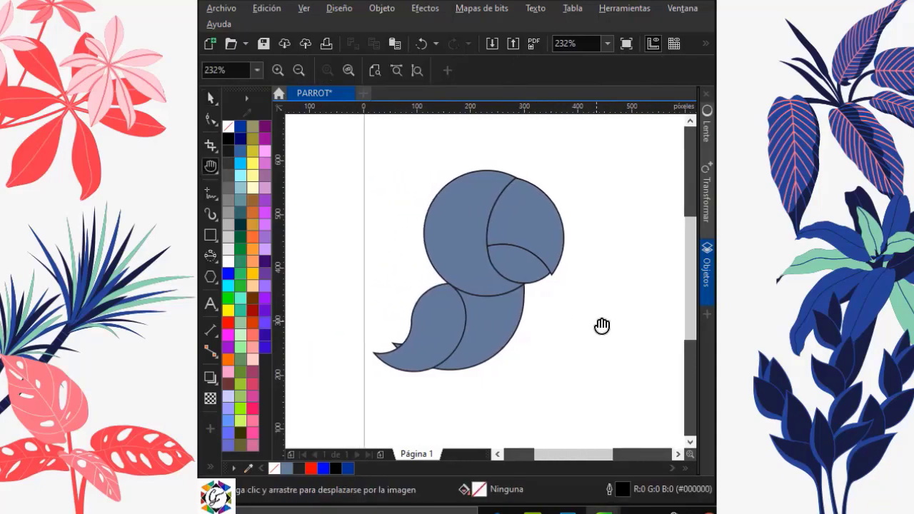
pyautogui.press('space')
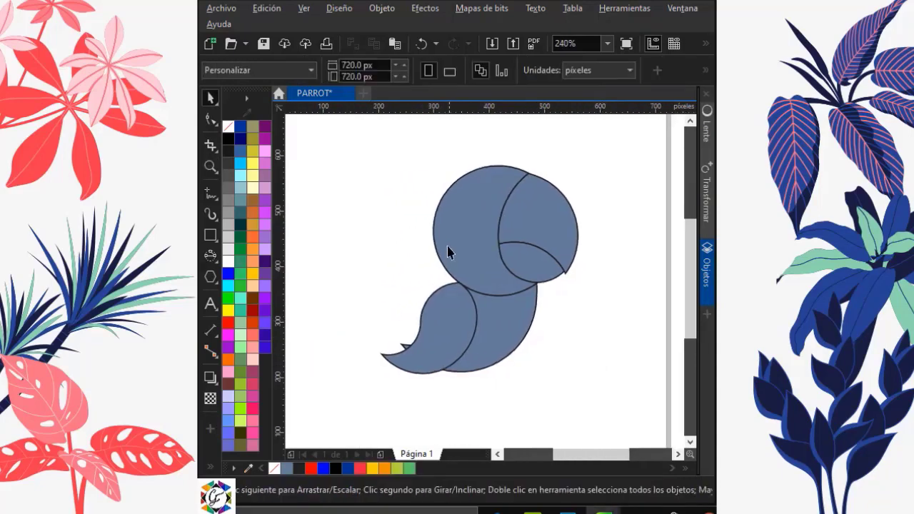
pyautogui.click(457, 221)
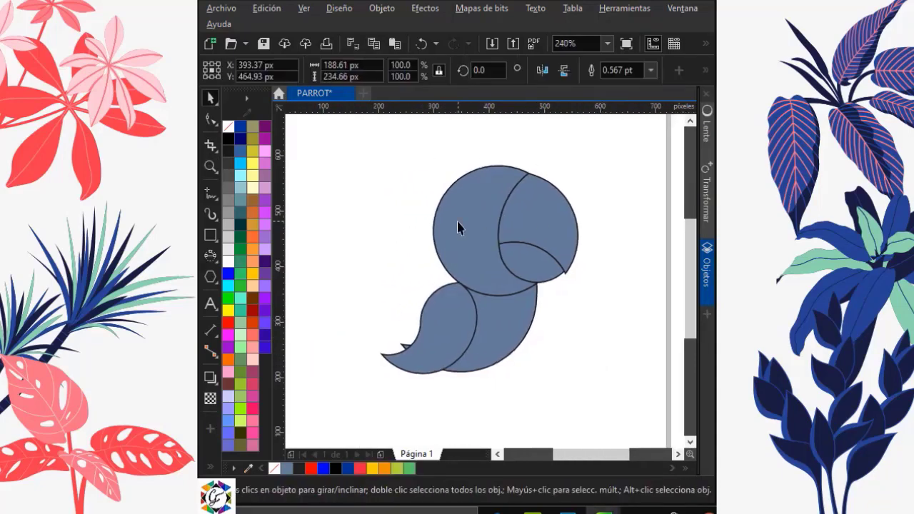
pyautogui.click(360, 469)
pyautogui.click(561, 225)
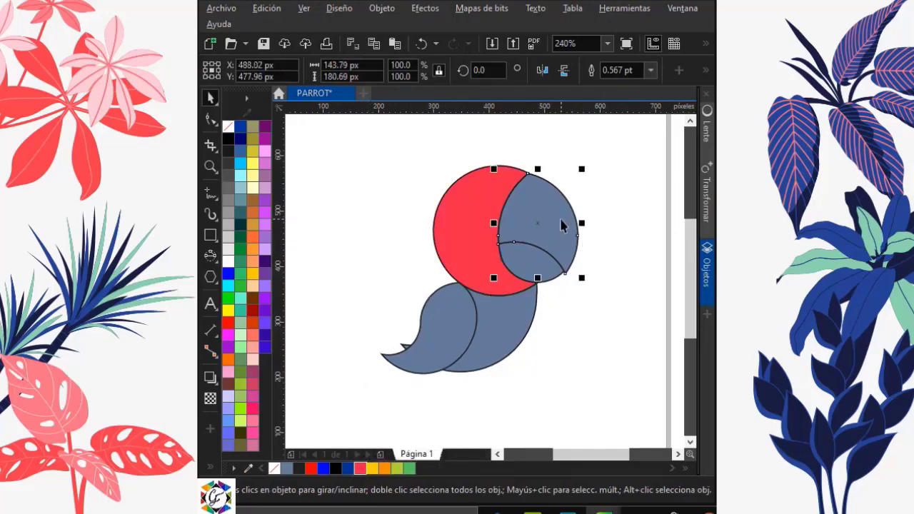
pyautogui.click(376, 467)
pyautogui.click(524, 270)
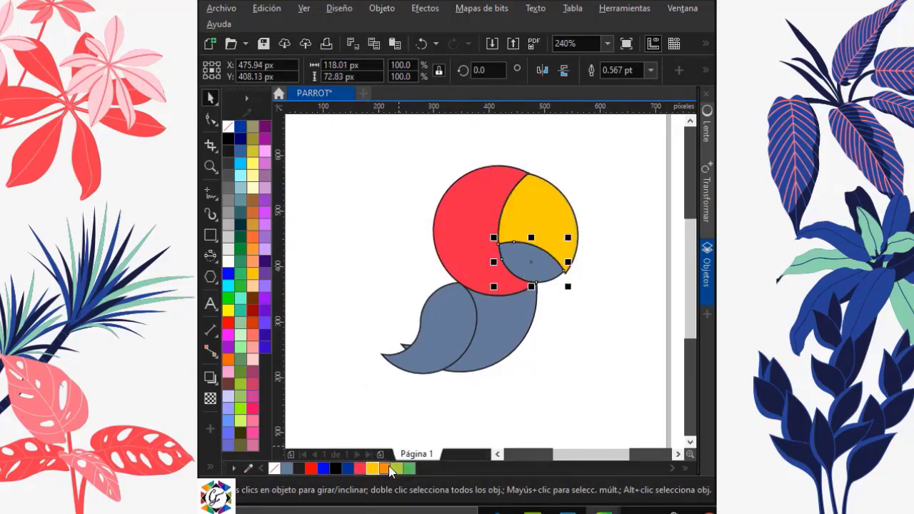
pyautogui.click(389, 467)
pyautogui.click(549, 367)
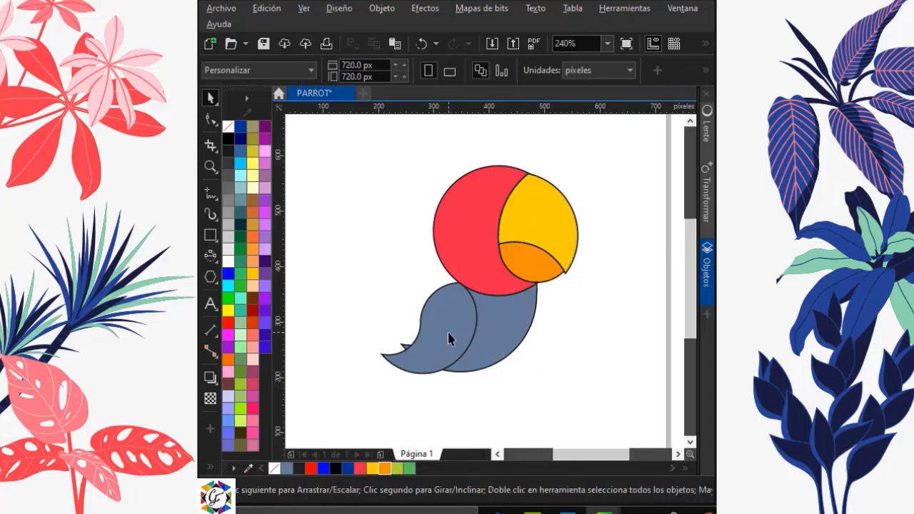
# Fill the wing with green and the body with lime green
pyautogui.click(448, 339)
pyautogui.click(405, 467)
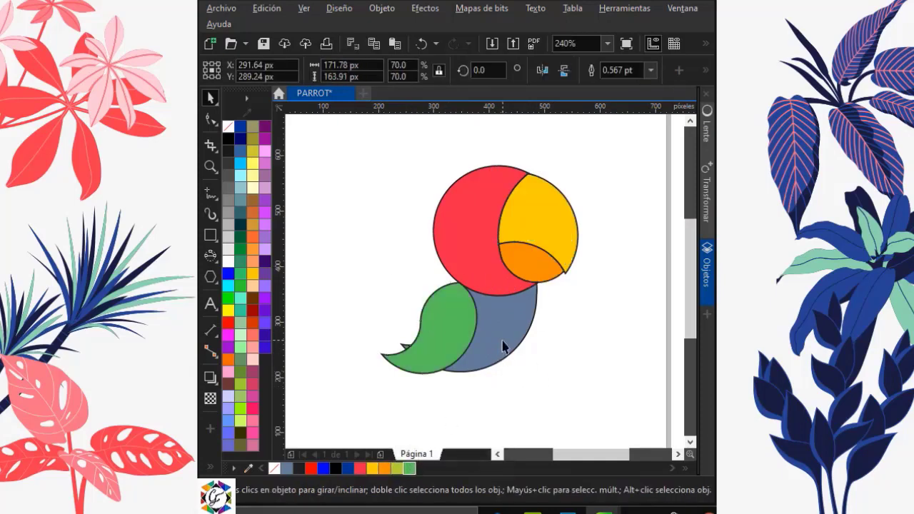
pyautogui.moveTo(397, 468); pyautogui.dragTo(500, 343)
pyautogui.click(553, 366)
# Draw an upright ellipse on the head for the eye, enlarge it to about 41 × 67 px and fill it white
pyautogui.scroll(2, 499, 182)
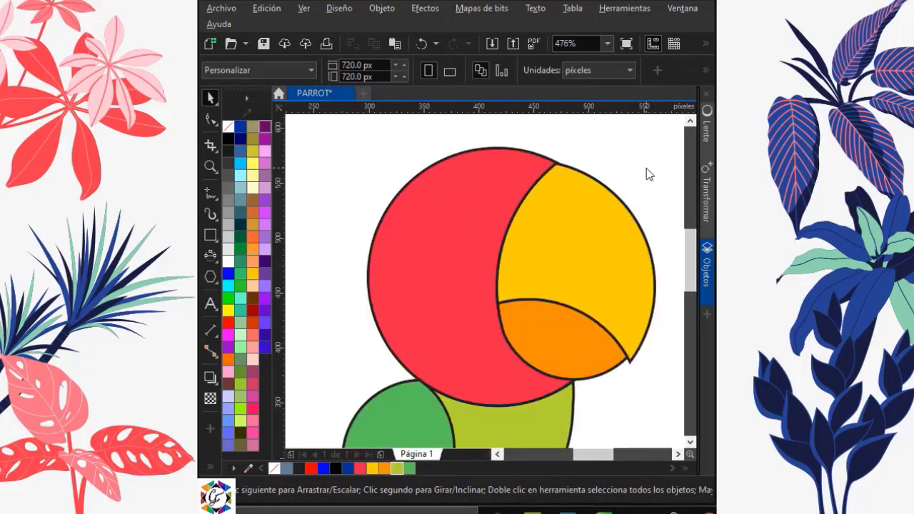
pyautogui.click(211, 255)
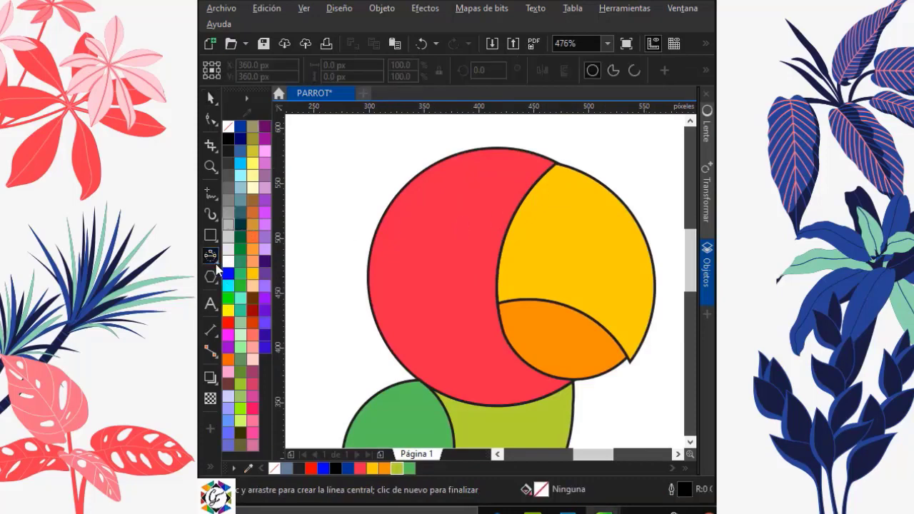
pyautogui.click(227, 257)
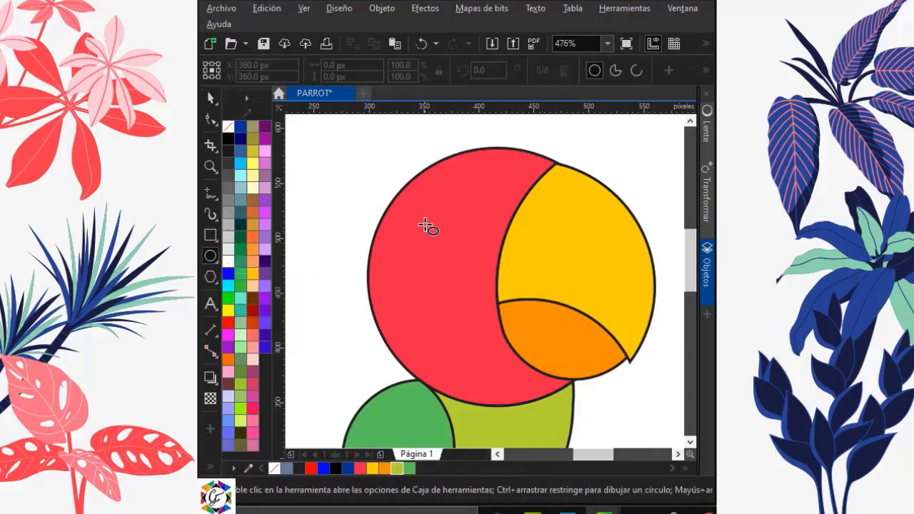
pyautogui.moveTo(426, 220); pyautogui.dragTo(467, 285)
pyautogui.click(211, 98)
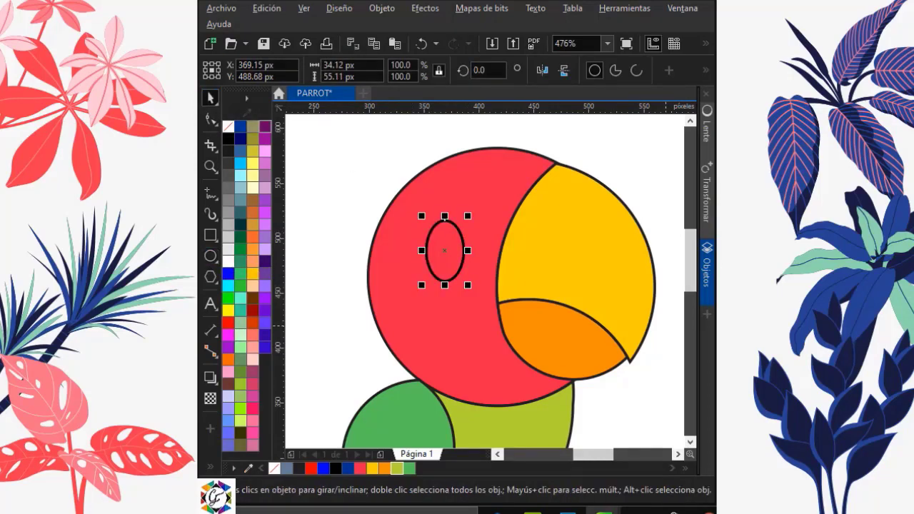
pyautogui.moveTo(468, 214); pyautogui.dragTo(474, 207)
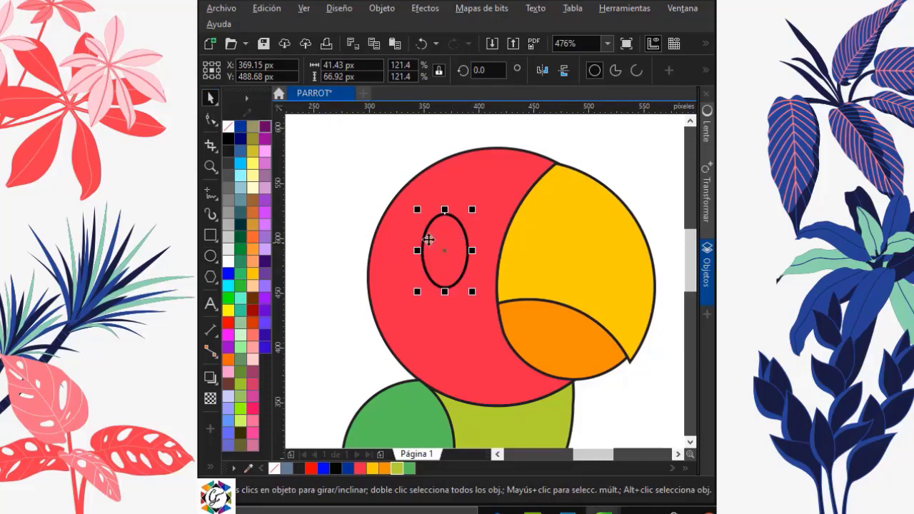
pyautogui.click(228, 261)
pyautogui.click(337, 177)
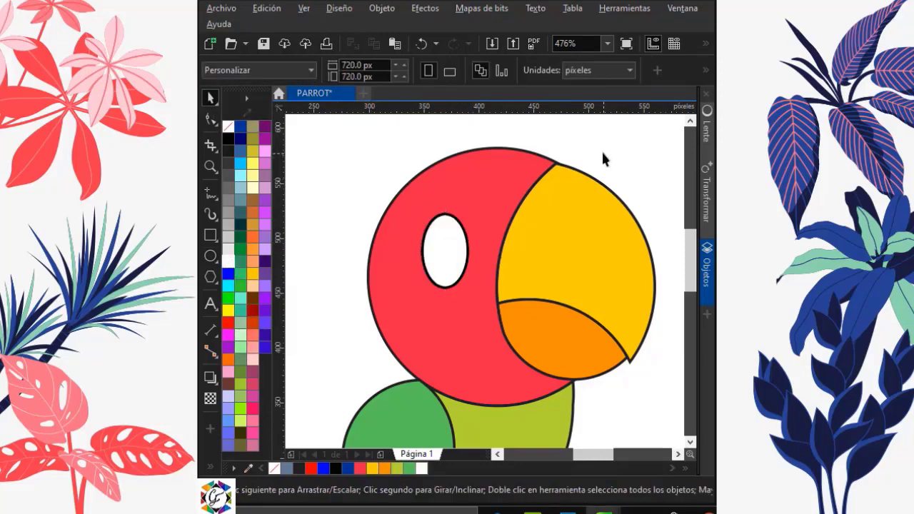
# Make a smaller concentric copy of the eye ellipse, about 25 × 40 px, and reshape it into an arch-like arc open at the bottom
pyautogui.click(440, 241)
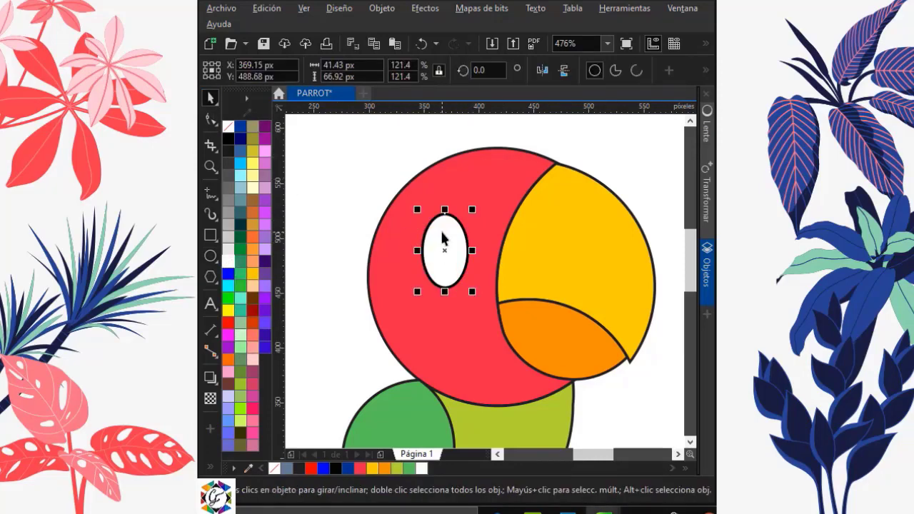
pyautogui.moveTo(471, 210); pyautogui.dragTo(469, 223)
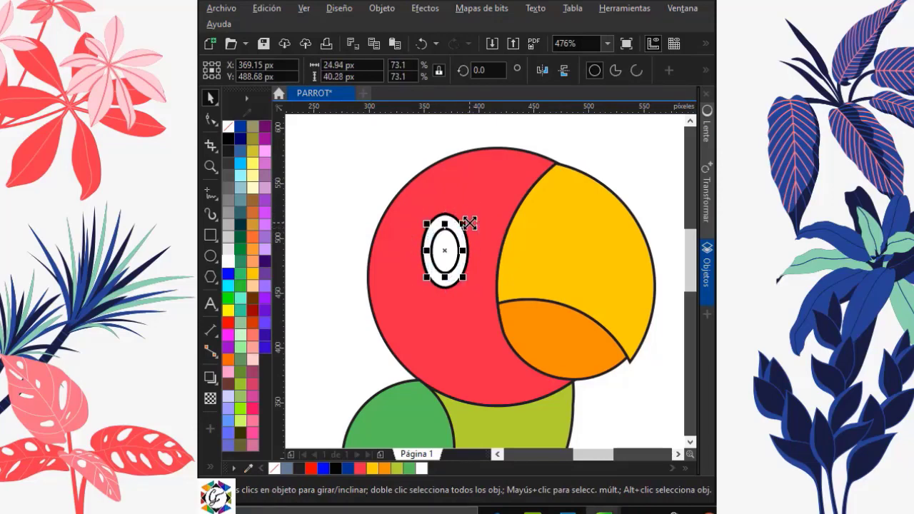
pyautogui.click(637, 70)
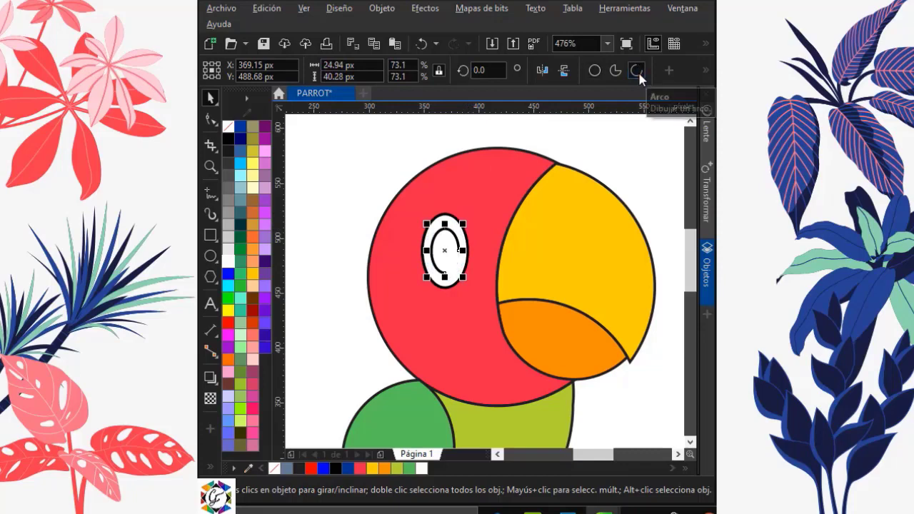
pyautogui.click(211, 119)
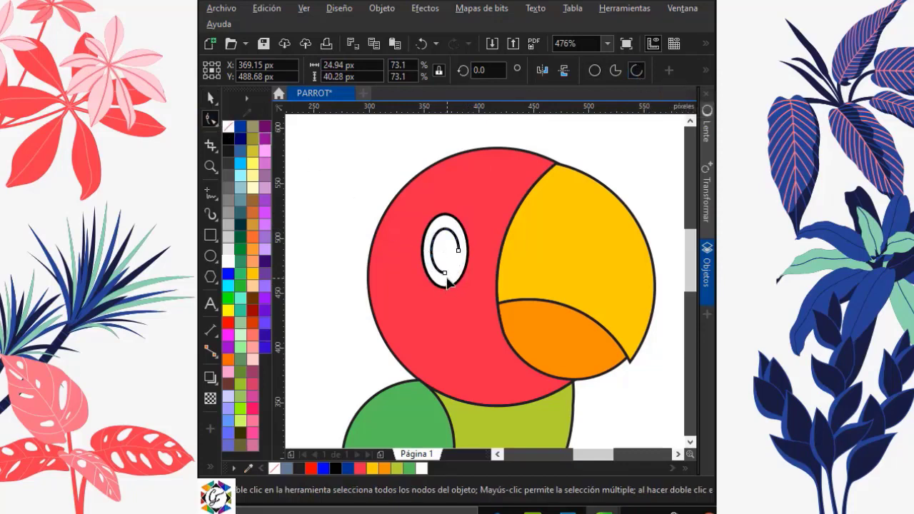
pyautogui.moveTo(444, 272)
pyautogui.mouseDown()
pyautogui.moveTo(430, 270)
pyautogui.moveTo(430, 251)
pyautogui.moveTo(444, 271)
pyautogui.mouseUp()
pyautogui.click(211, 98)
pyautogui.click(347, 189)
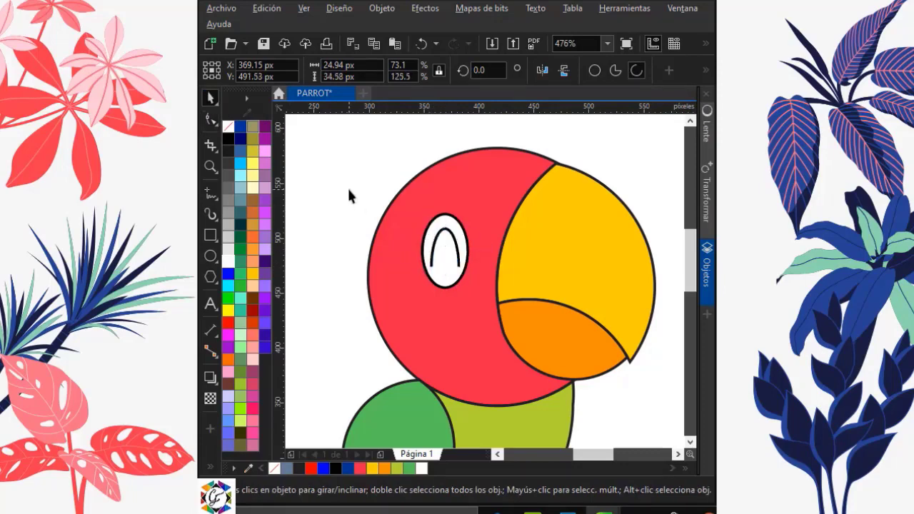
# Place an unfilled copy of the upper beak slightly down and left of the original and enlarge it to about 102.8%
pyautogui.click(598, 209)
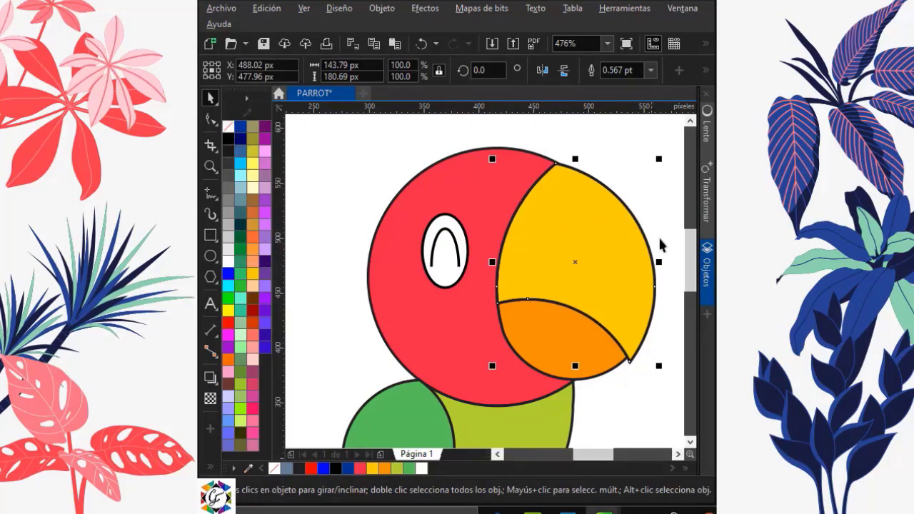
pyautogui.moveTo(617, 226); pyautogui.dragTo(603, 255)
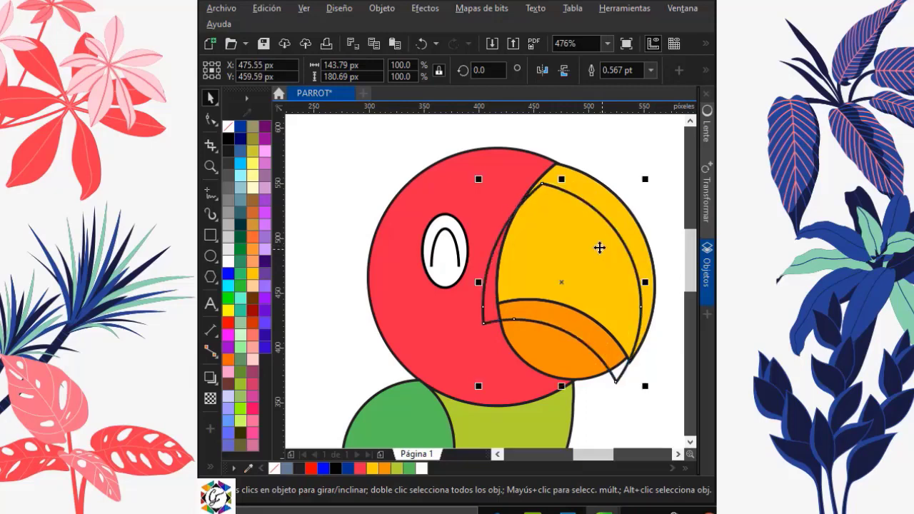
pyautogui.moveTo(476, 179); pyautogui.dragTo(464, 174)
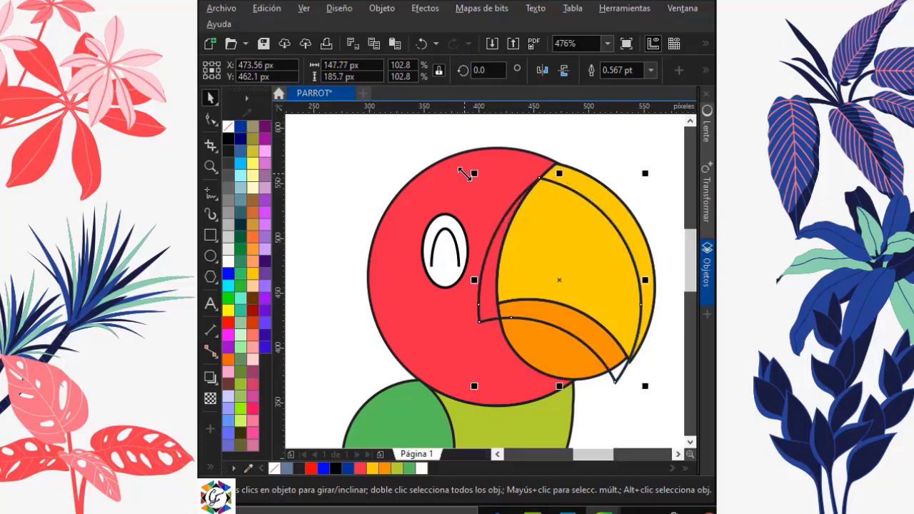
# Smart-fill the strip along the upper beak's outer edge with blue-grey and delete the unfilled helper outline
pyautogui.click(211, 469)
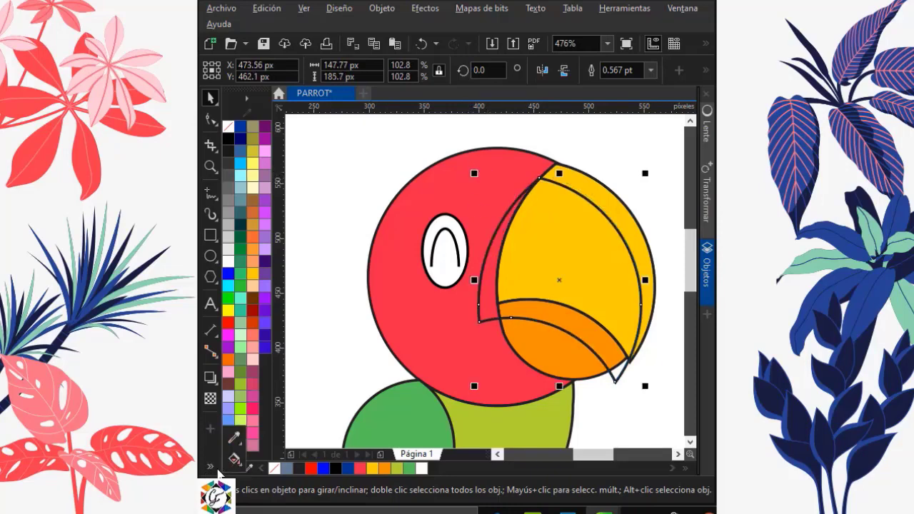
pyautogui.click(238, 468)
pyautogui.click(286, 475)
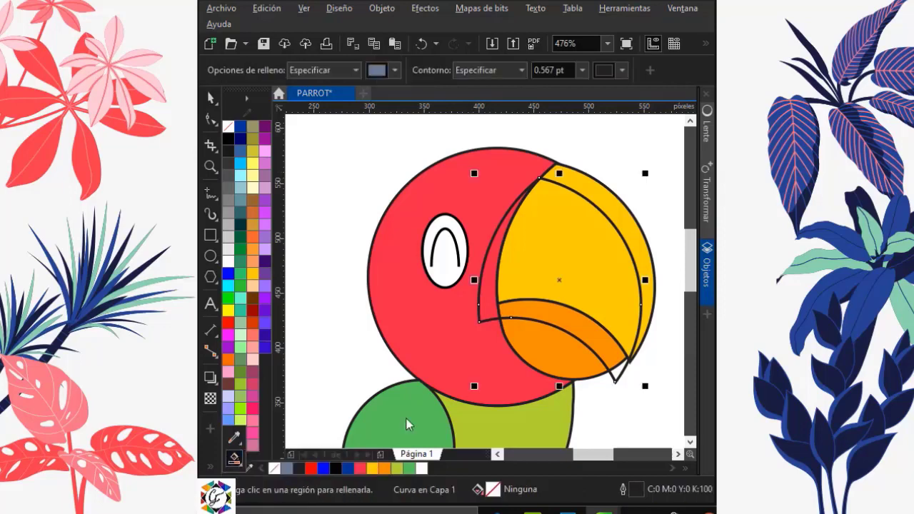
pyautogui.click(603, 194)
pyautogui.click(210, 98)
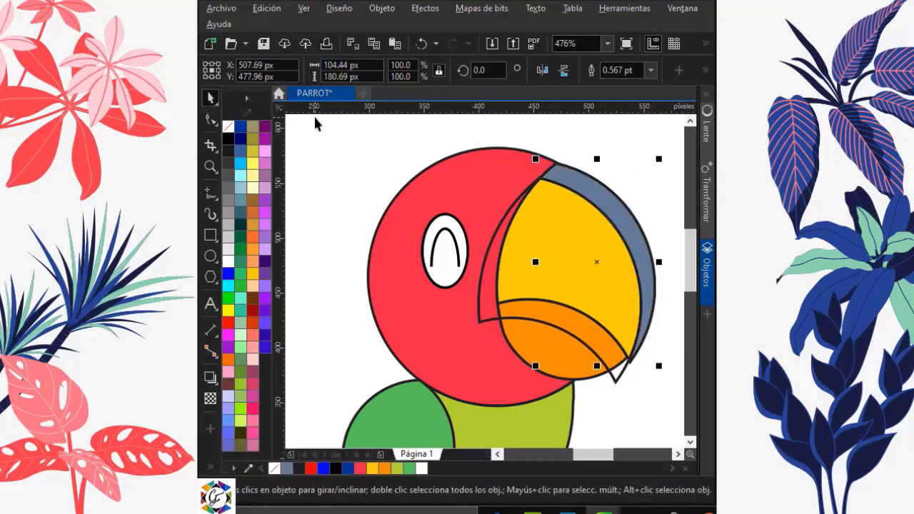
pyautogui.press('Escape')
pyautogui.click(555, 244)
pyautogui.press('Escape')
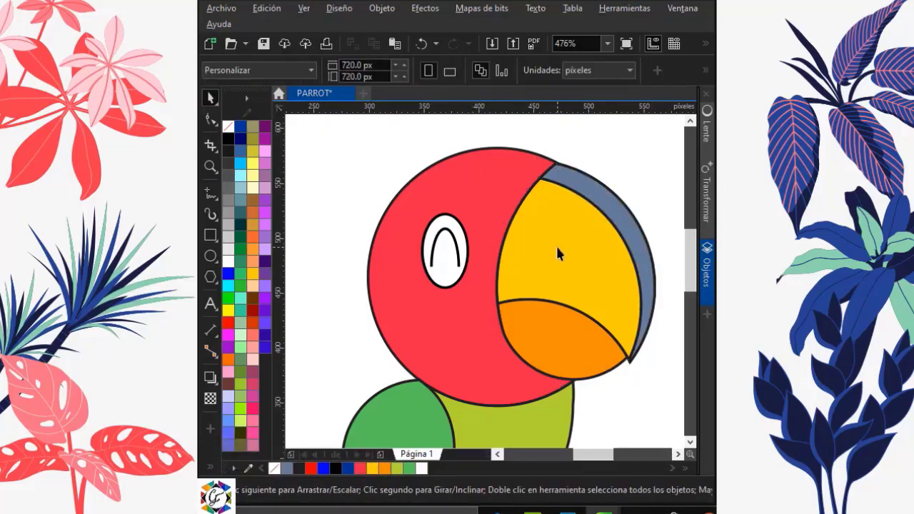
# Place an unfilled copy of the lower beak slightly down and left of the original and scale it from its centre to about 104.9%
pyautogui.click(551, 334)
pyautogui.press('Left')
pyautogui.press('Down')
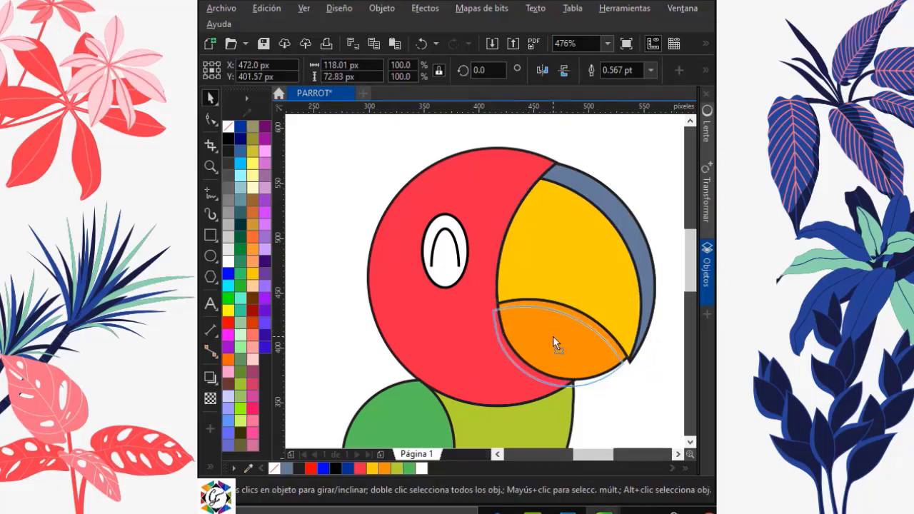
pyautogui.click(553, 335)
pyautogui.rightClick(230, 128)
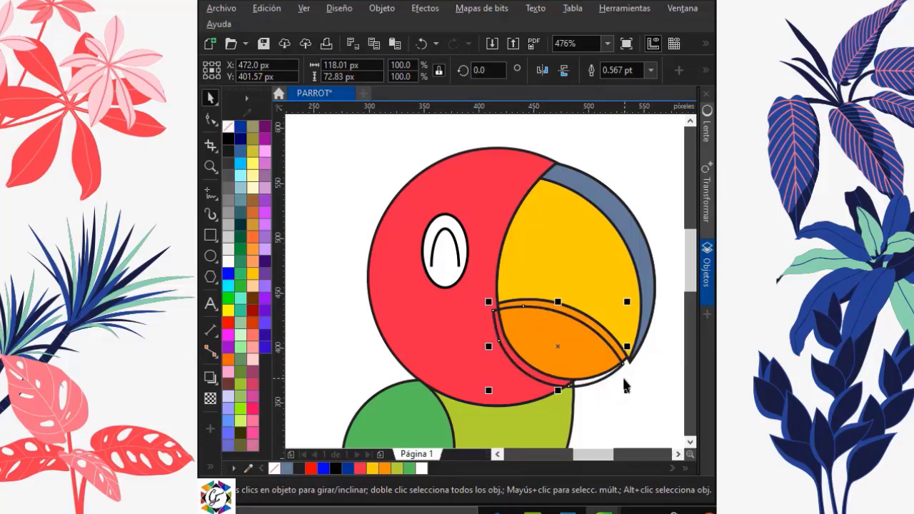
pyautogui.moveTo(624, 386); pyautogui.dragTo(628, 390)
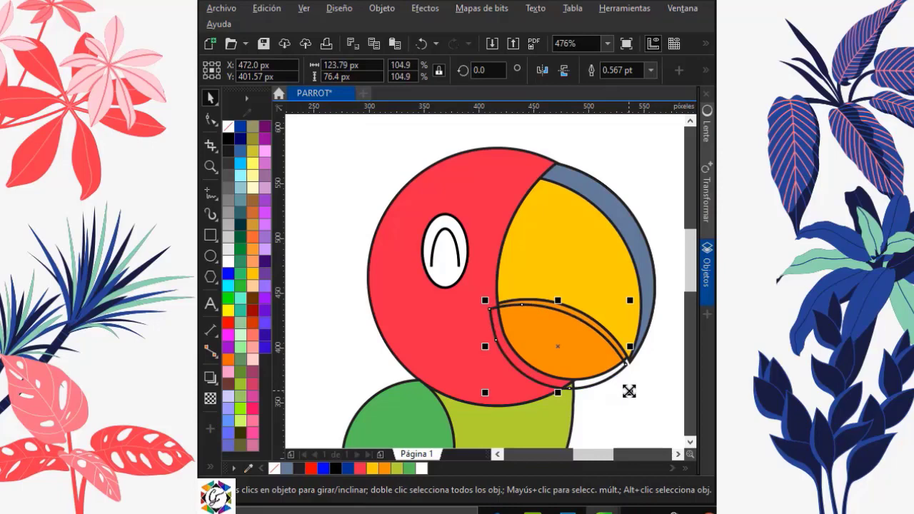
# Smart-fill the thin strip along the lower beak's top edge with blue-grey and delete the unfilled helper outline
pyautogui.click(211, 468)
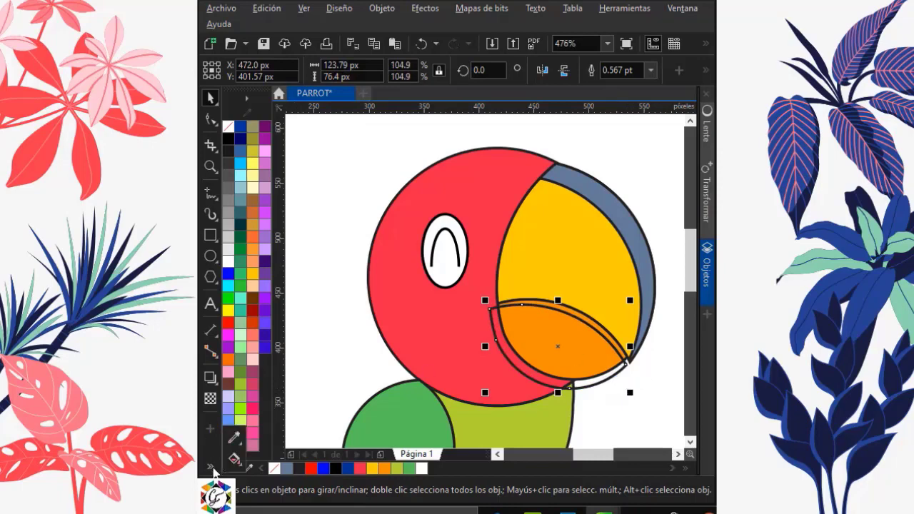
pyautogui.click(239, 464)
pyautogui.click(241, 466)
pyautogui.click(258, 476)
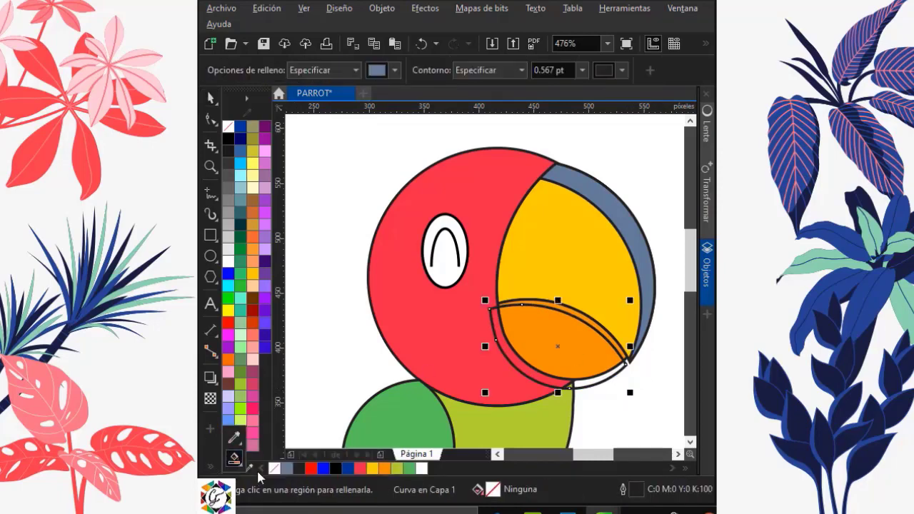
pyautogui.click(585, 313)
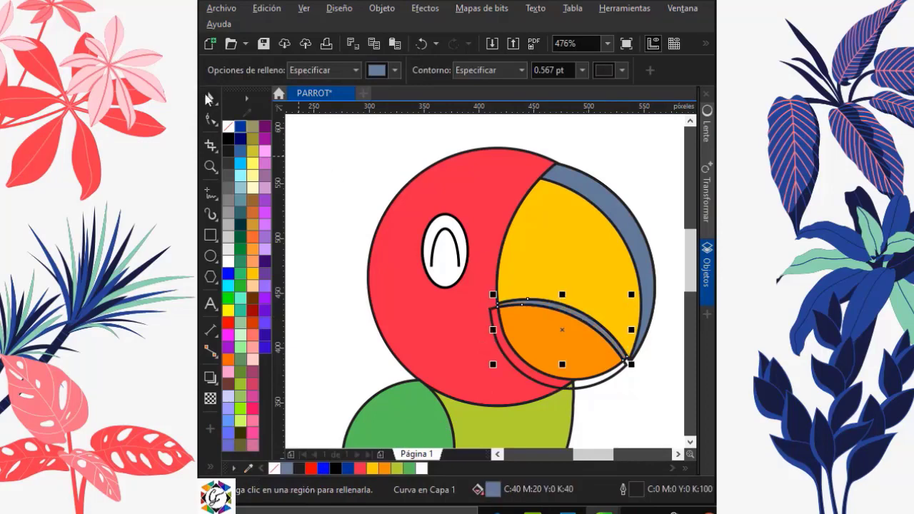
pyautogui.press('space')
pyautogui.click(575, 365)
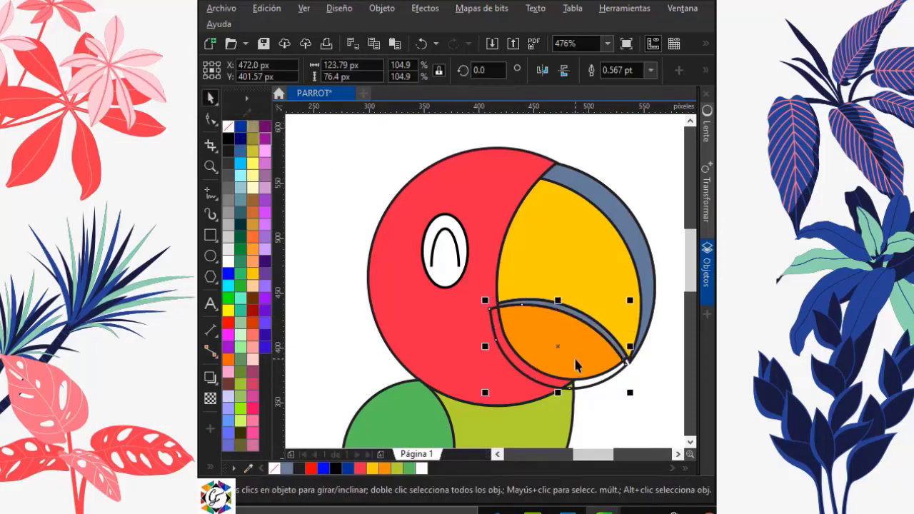
pyautogui.press('Escape')
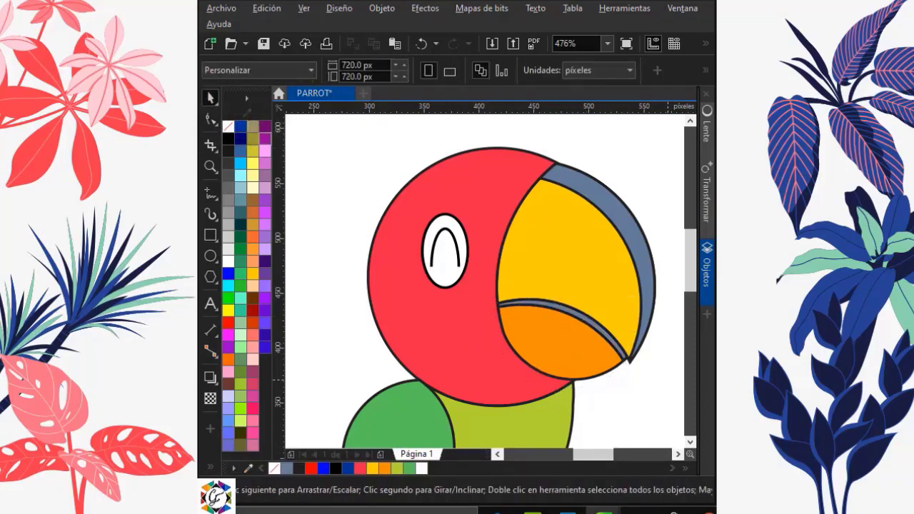
# Give the upper beak's outer strip a uniform transparency of 40, a white fill and no outline
pyautogui.click(605, 205)
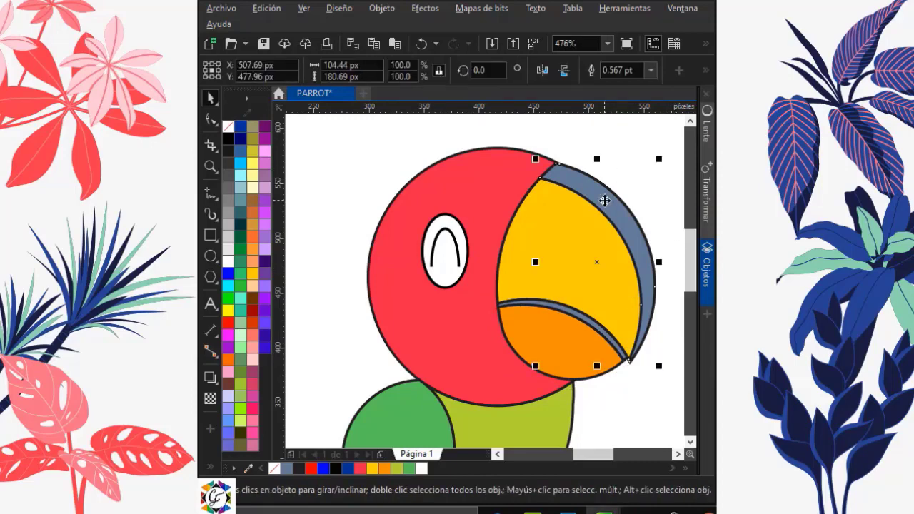
pyautogui.click(210, 397)
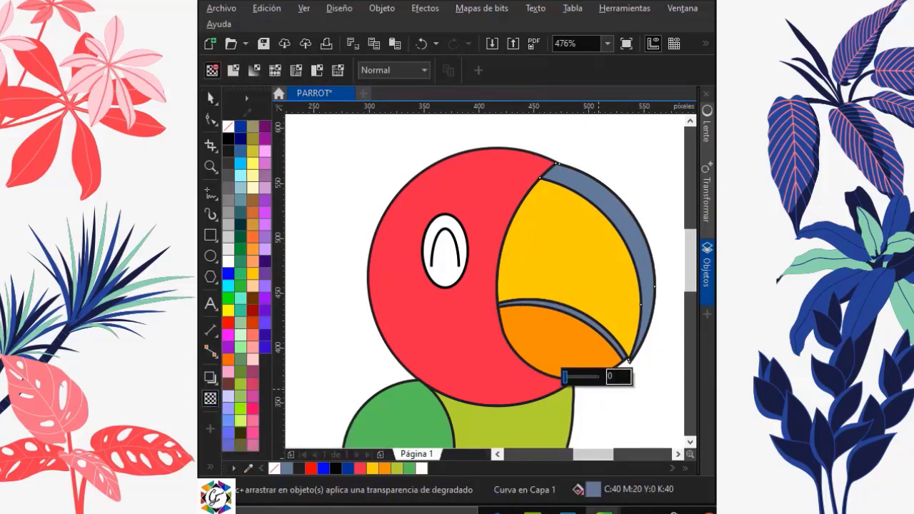
pyautogui.press('Return')
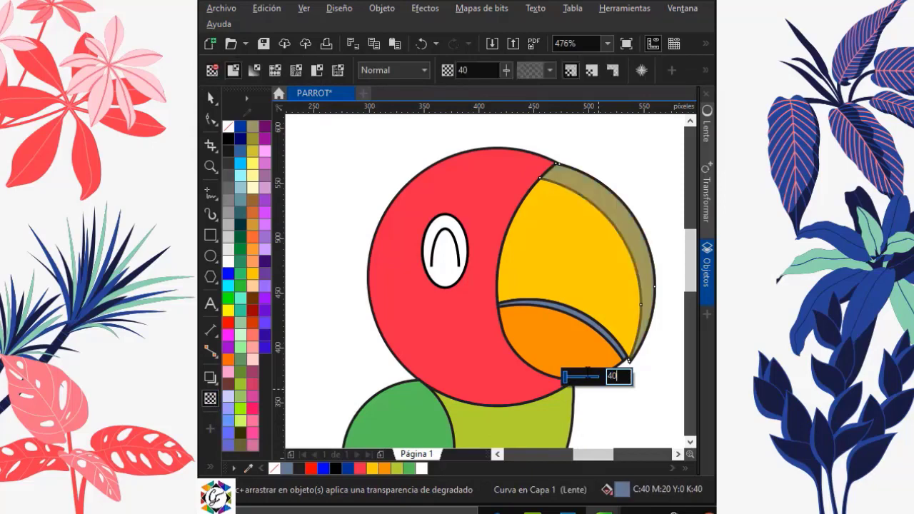
pyautogui.click(228, 260)
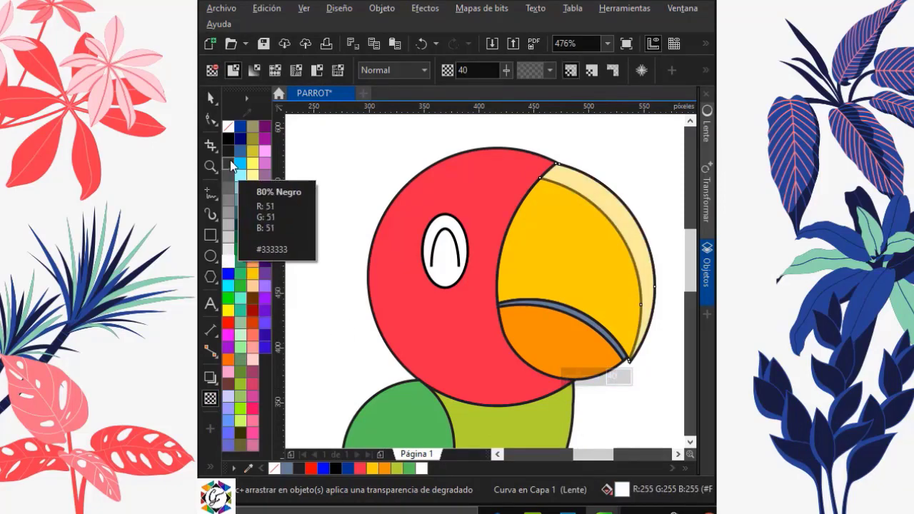
pyautogui.press('Escape')
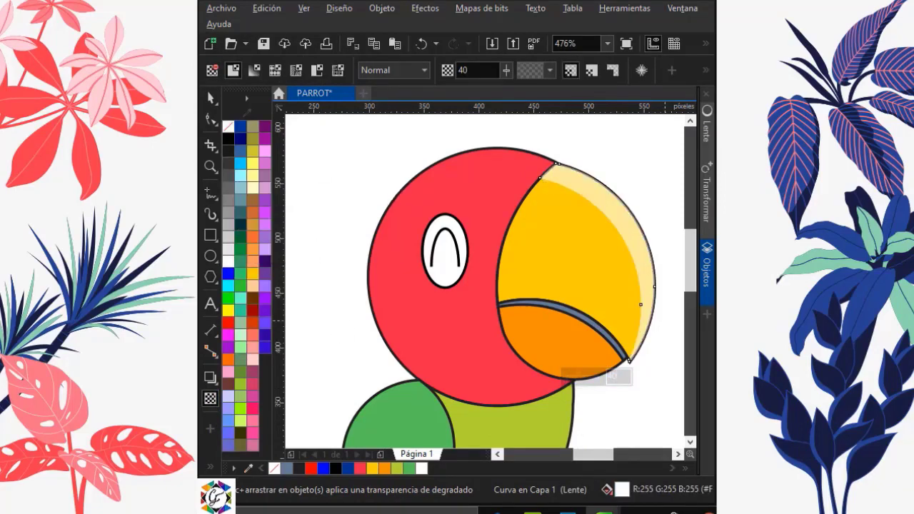
# Set the transparency of the upper beak's white highlight strip to 70
pyautogui.press('space')
pyautogui.click(575, 184)
pyautogui.click(210, 397)
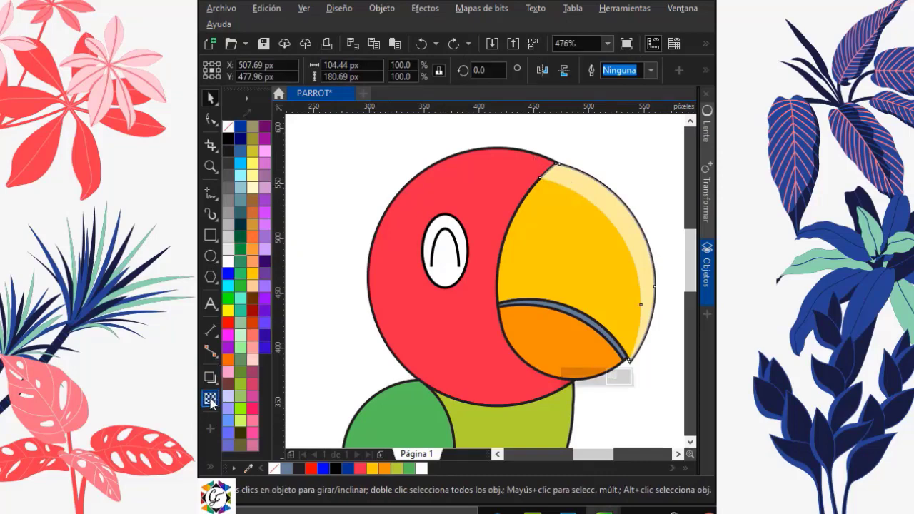
pyautogui.click(615, 376)
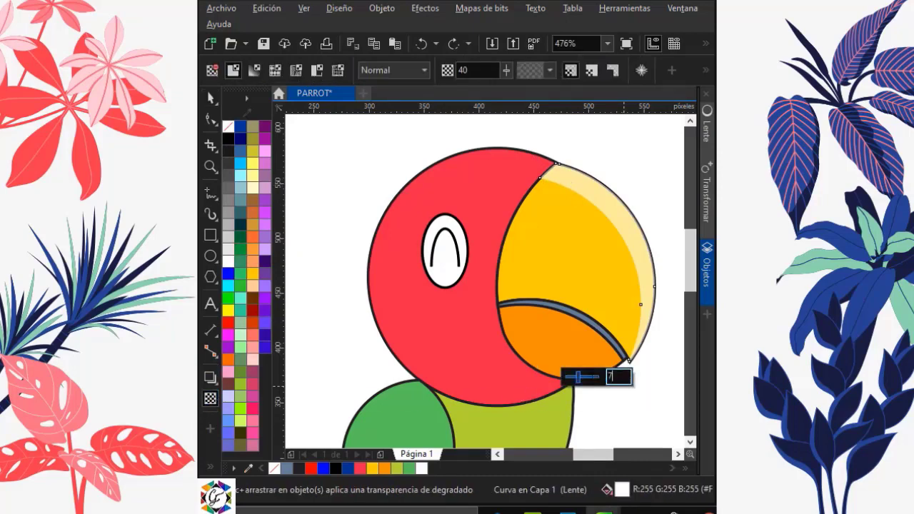
pyautogui.write('70')
pyautogui.press('Return')
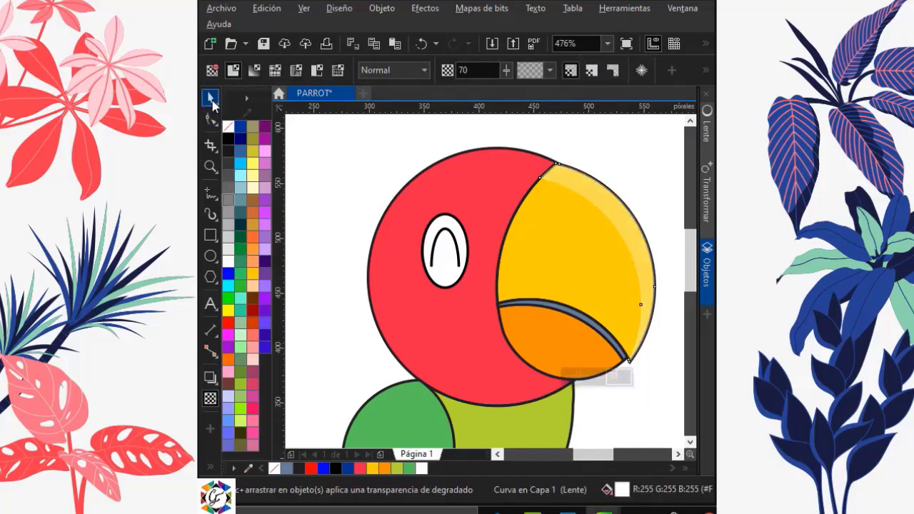
# Place the upper beak's white highlight strip inside the yellow upper beak with PowerClip
pyautogui.click(210, 97)
pyautogui.click(592, 160)
pyautogui.click(600, 187)
pyautogui.rightClick(601, 190)
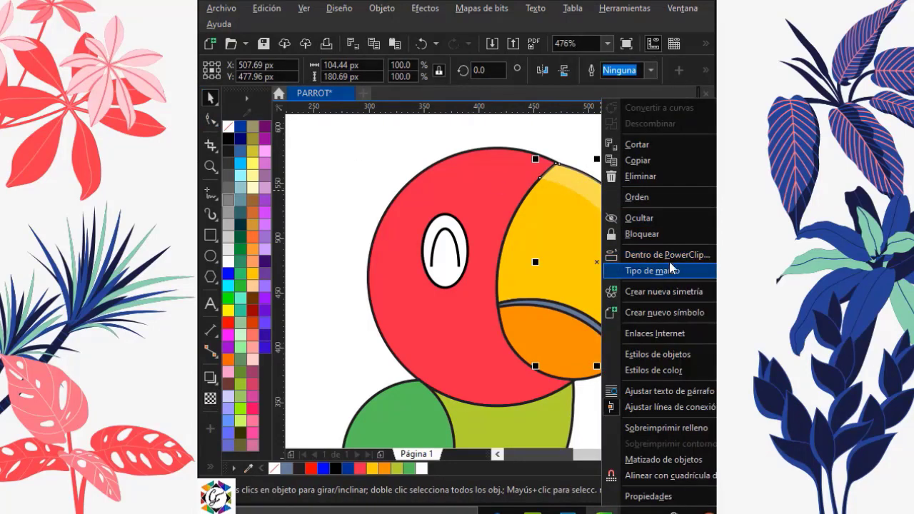
pyautogui.click(645, 265)
pyautogui.click(628, 169)
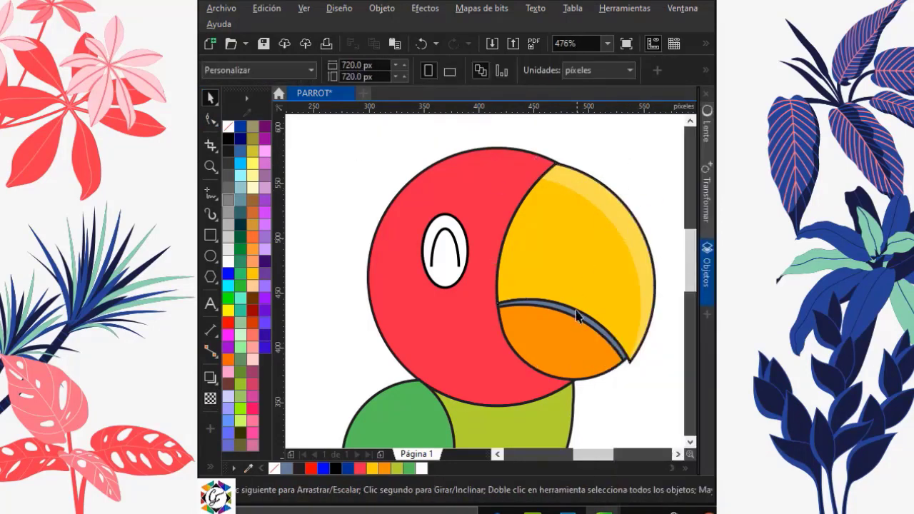
# Give the thin strip along the lower beak's upper edge a black fill, no outline and a transparency of 80
pyautogui.click(577, 314)
pyautogui.click(229, 142)
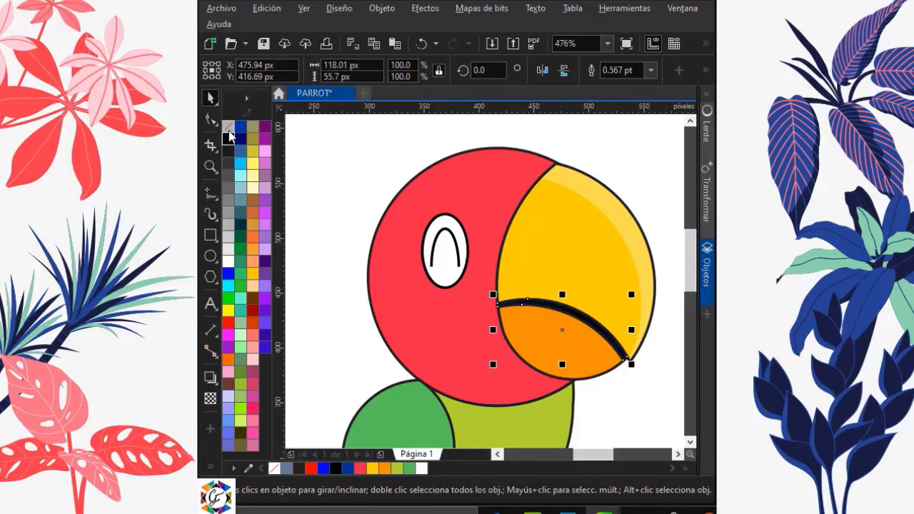
pyautogui.click(210, 399)
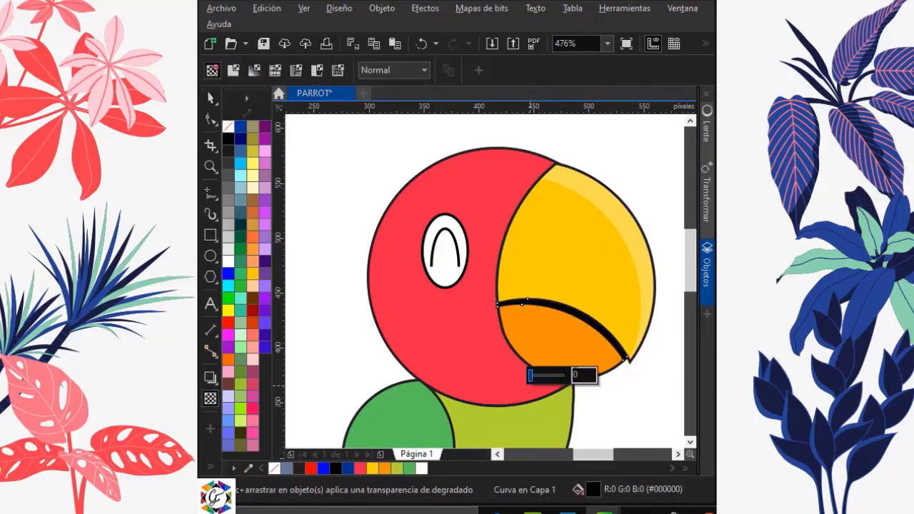
pyautogui.write('80')
pyautogui.press('Return')
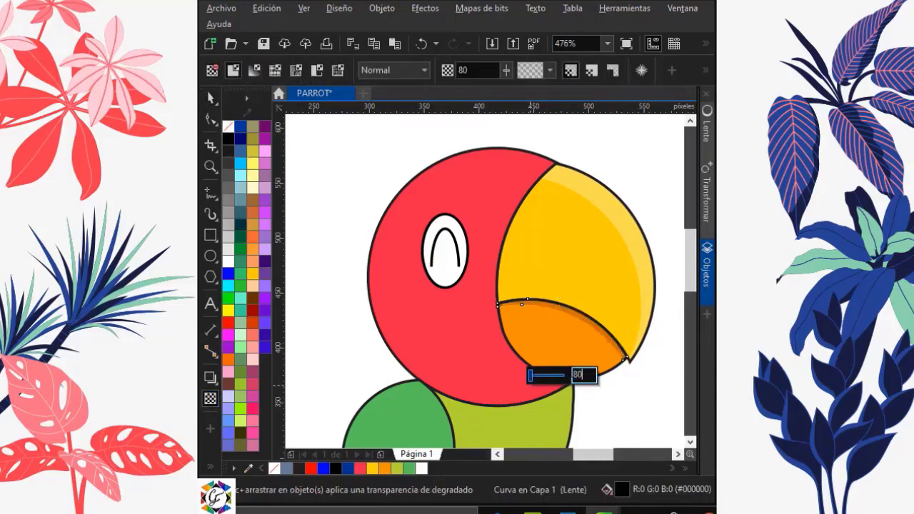
# Place the lower beak's shadow strip inside the orange lower beak with PowerClip
pyautogui.click(216, 105)
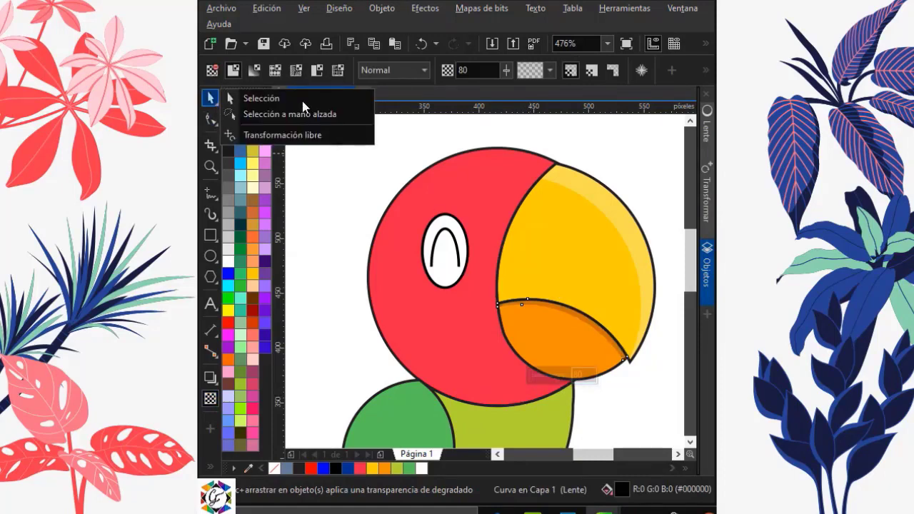
pyautogui.click(222, 99)
pyautogui.rightClick(571, 310)
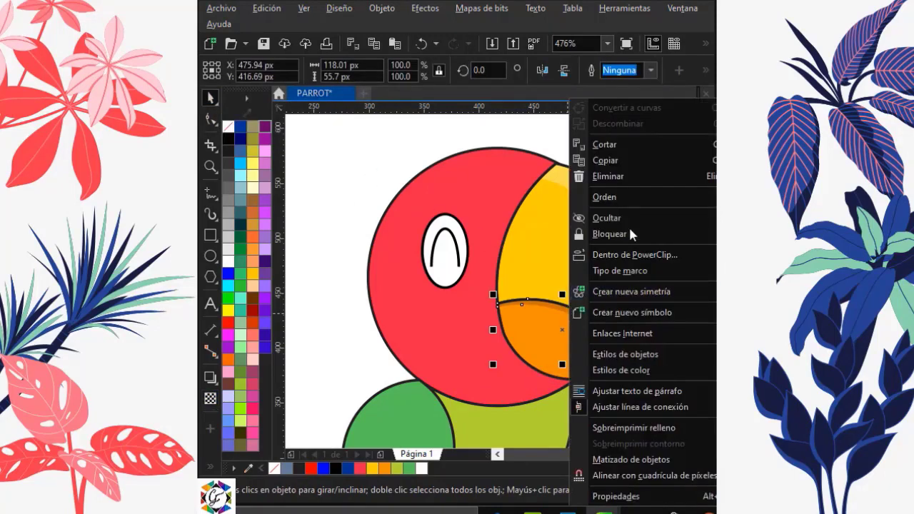
pyautogui.click(644, 255)
pyautogui.click(560, 327)
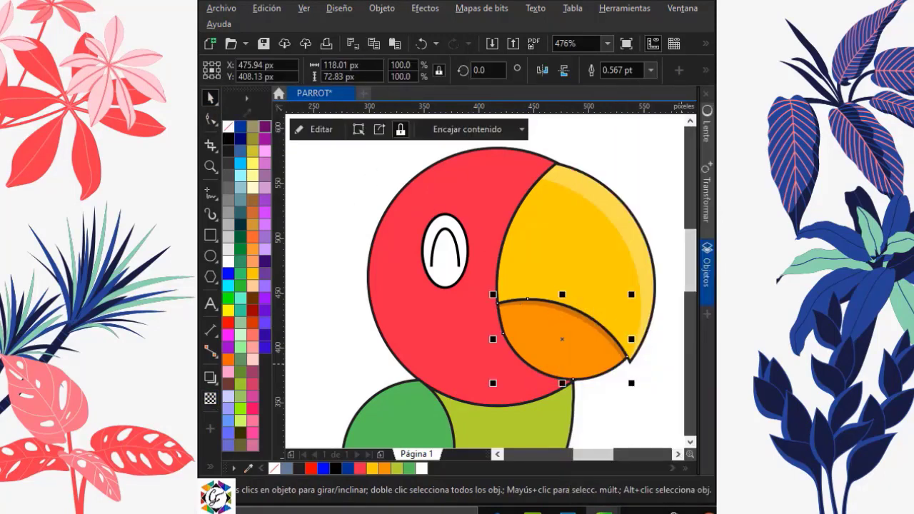
pyautogui.click(605, 146)
# Place an unfilled copy of the red head shape about 17 px to the right of the original
pyautogui.click(459, 190)
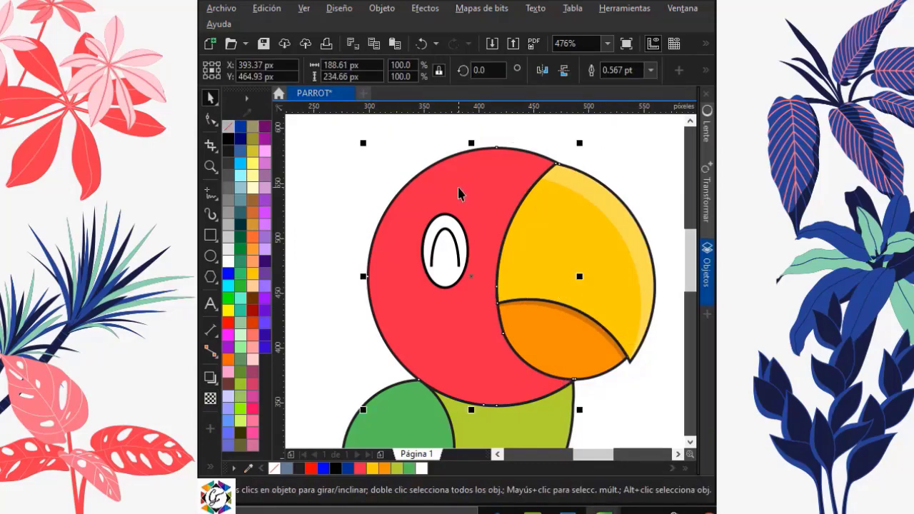
pyautogui.hotkey('shift', 'pageup')
pyautogui.hotkey('ctrl', 'z')
pyautogui.moveTo(410, 215); pyautogui.dragTo(428, 225)
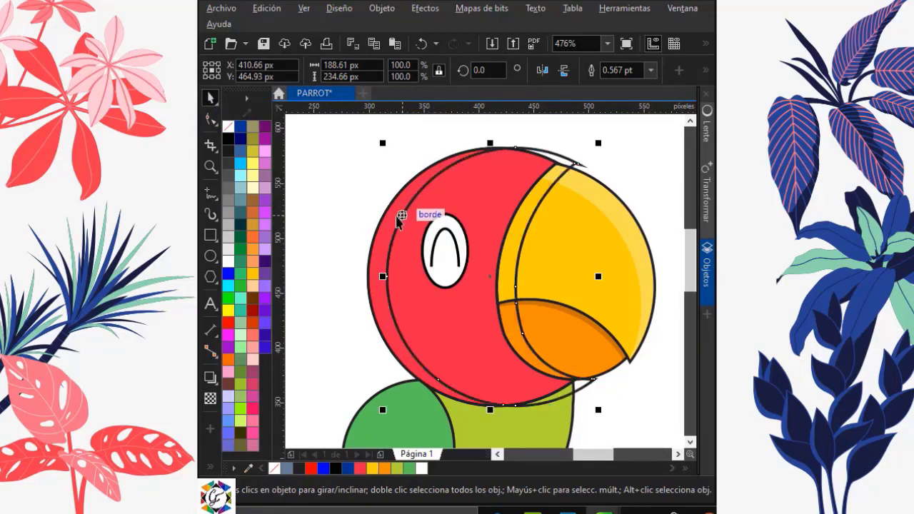
pyautogui.press('Escape')
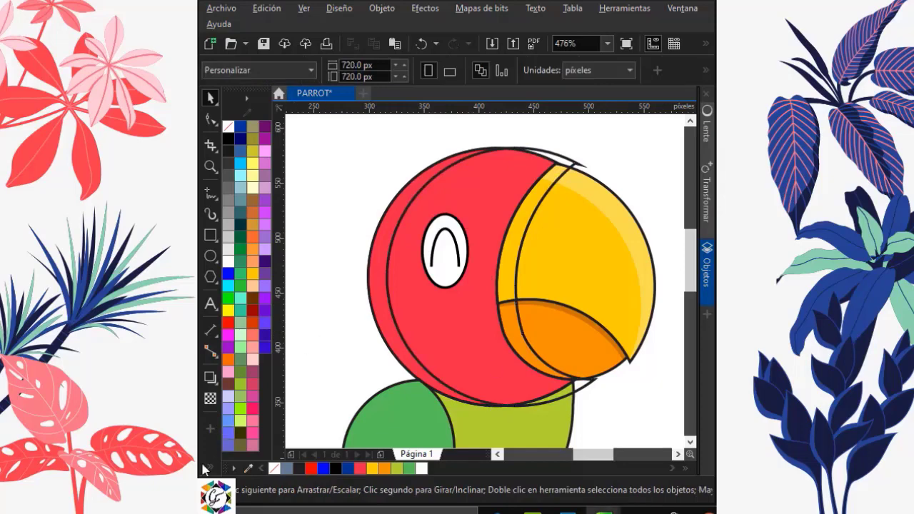
# Smart-fill the crescent along the back of the head with blue-grey and delete the unfilled helper outline
pyautogui.click(234, 459)
pyautogui.click(306, 475)
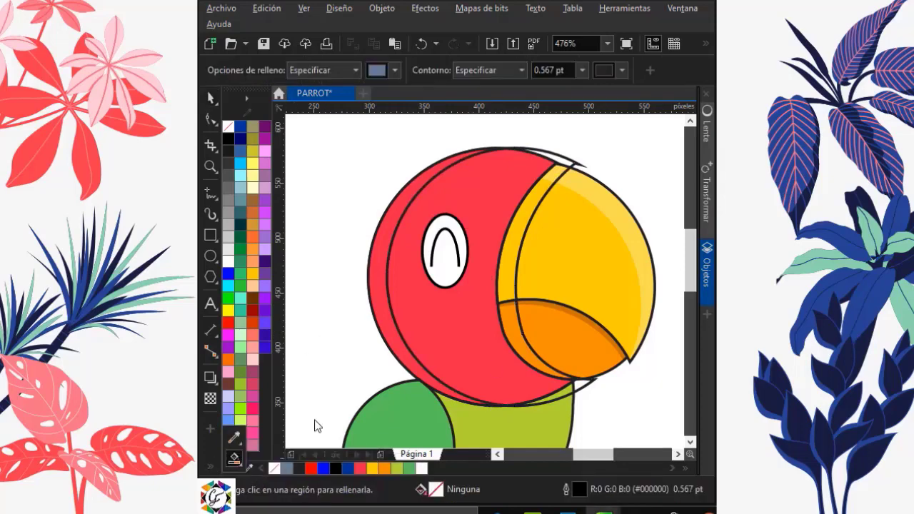
pyautogui.click(377, 246)
pyautogui.press('space')
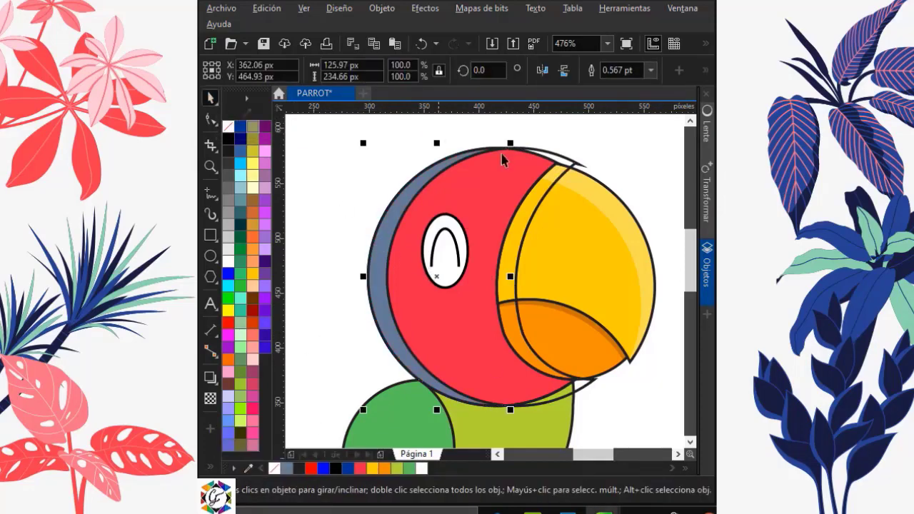
pyautogui.click(557, 159)
pyautogui.press('Delete')
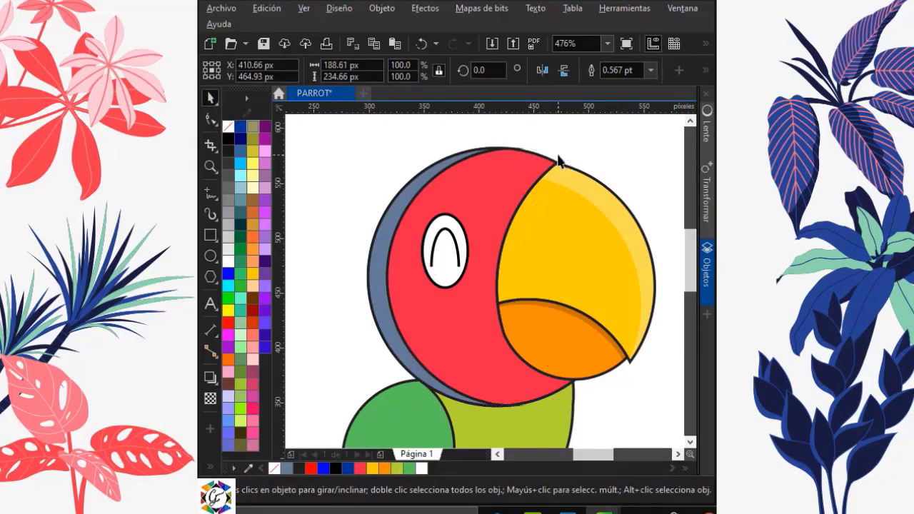
# Give the crescent at the back of the head a black fill, no outline and a transparency of 80
pyautogui.click(404, 192)
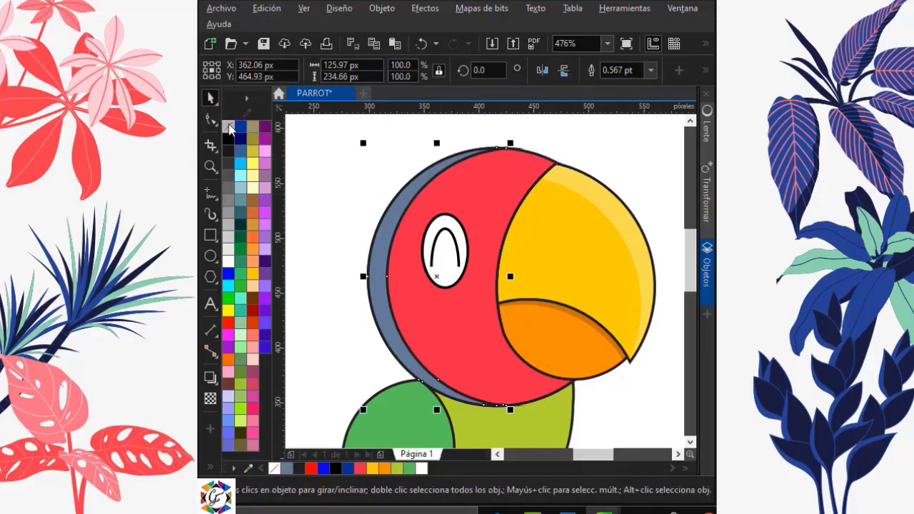
pyautogui.rightClick(228, 126)
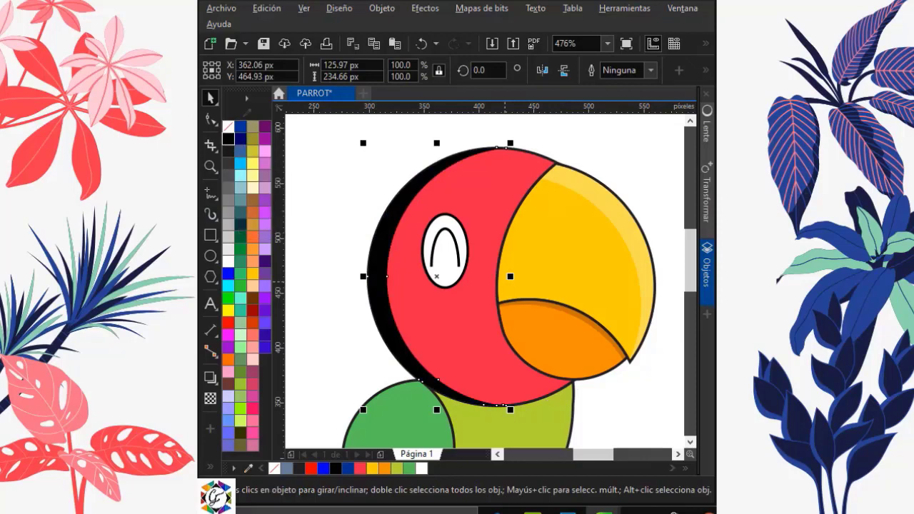
pyautogui.click(209, 402)
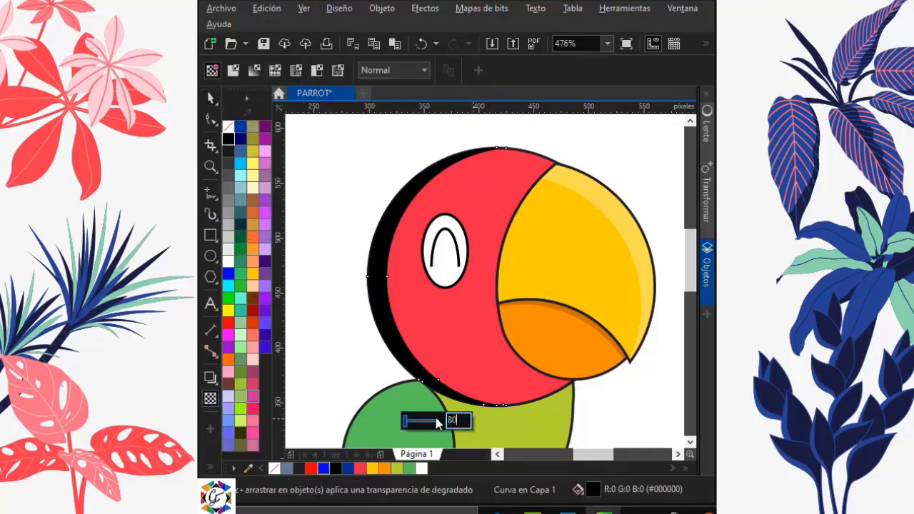
pyautogui.press('Return')
pyautogui.click(209, 98)
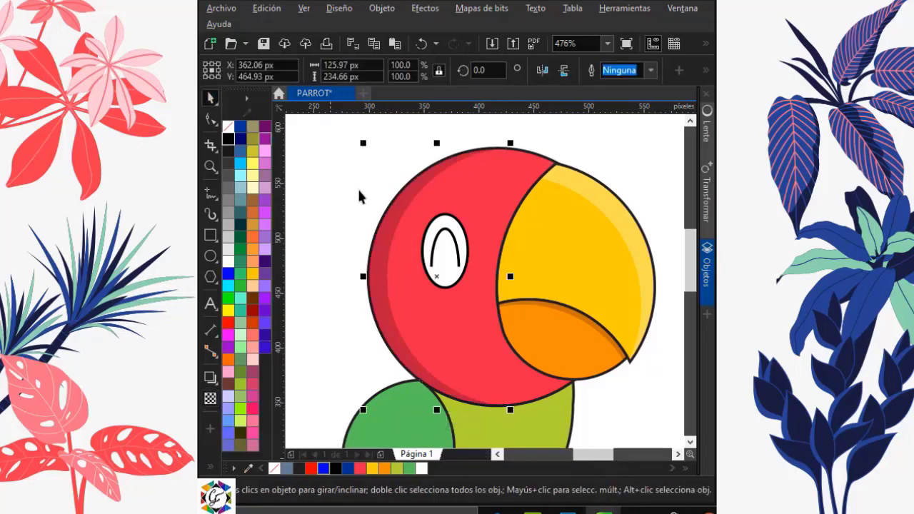
# Place the dark crescent inside the red head shape with PowerClip
pyautogui.rightClick(389, 212)
pyautogui.click(471, 257)
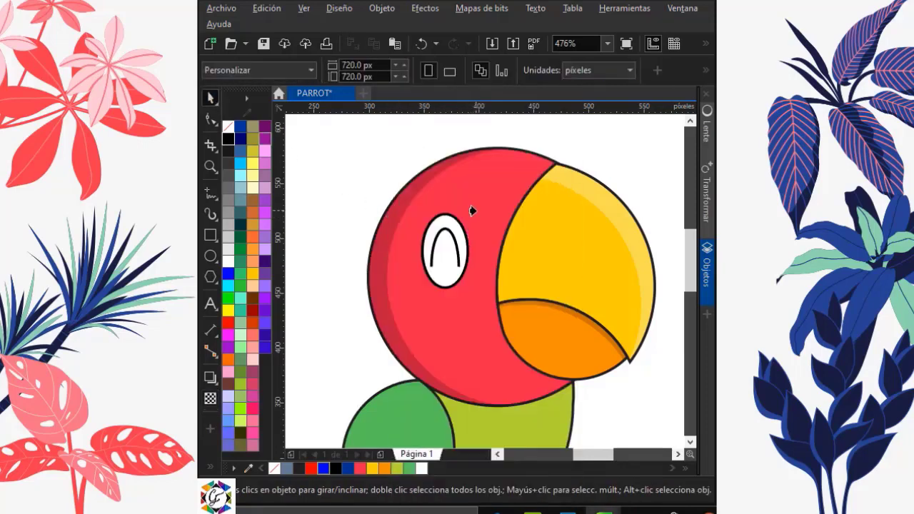
pyautogui.click(469, 210)
pyautogui.click(329, 184)
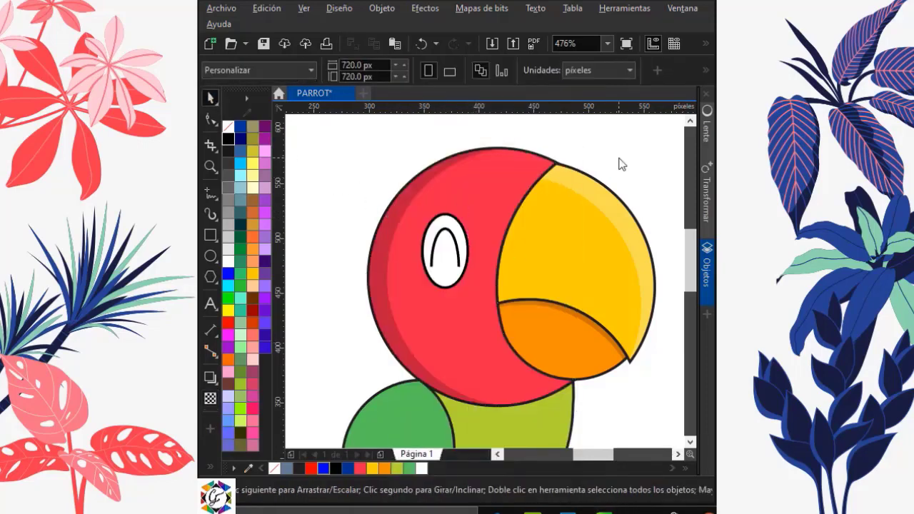
# Remove the eye shapes from the head
pyautogui.moveTo(339, 177); pyautogui.dragTo(484, 320)
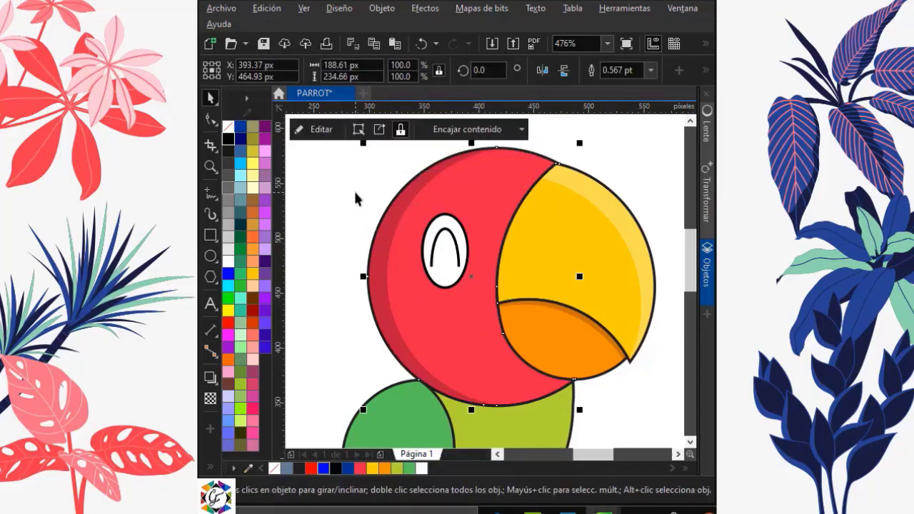
pyautogui.moveTo(351, 176); pyautogui.dragTo(484, 293)
pyautogui.press('Delete')
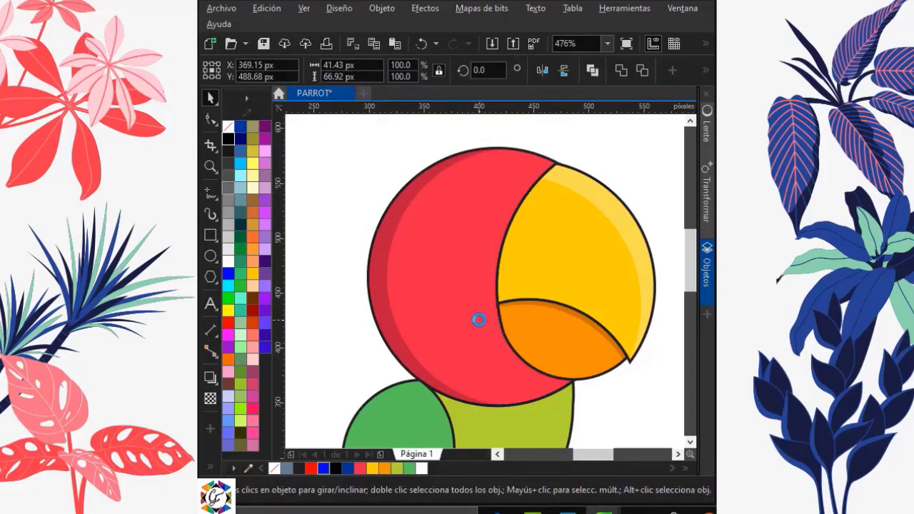
# Draw an unfilled circle about 209 px in diameter over the head and beak
pyautogui.click(210, 256)
pyautogui.moveTo(397, 162)
pyautogui.mouseDown()
pyautogui.moveTo(612, 320)
pyautogui.moveTo(628, 347)
pyautogui.moveTo(631, 395)
pyautogui.mouseUp()
pyautogui.click(212, 98)
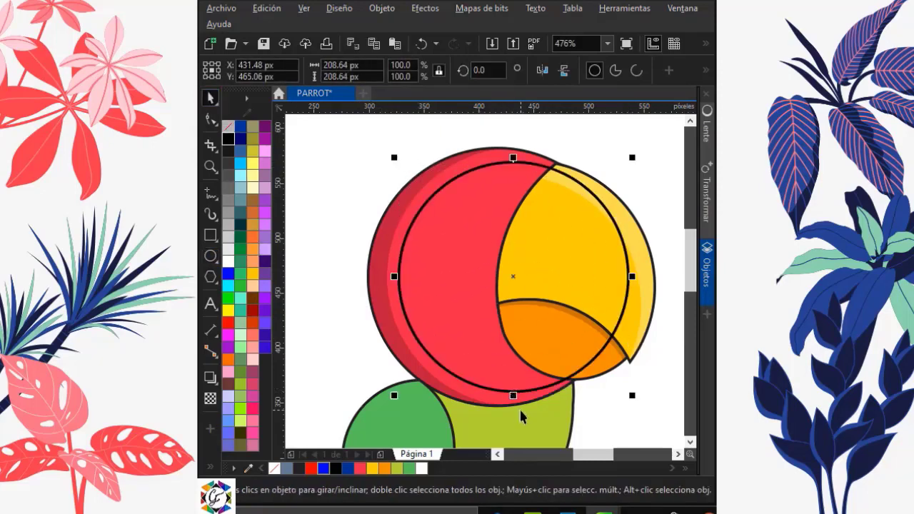
# Reshape the circle into an ellipse about 190 px high and shift it slightly right over the head and beak
pyautogui.moveTo(512, 395); pyautogui.dragTo(514, 349)
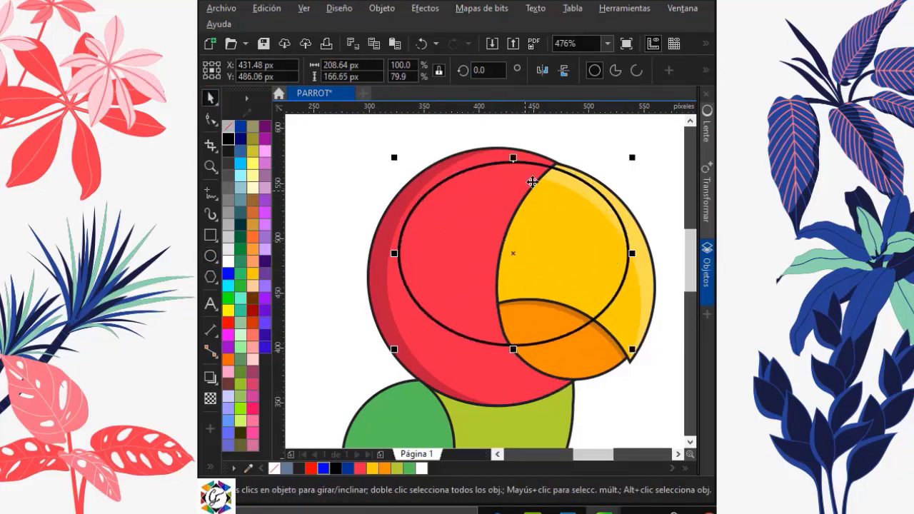
pyautogui.moveTo(511, 252); pyautogui.dragTo(522, 256)
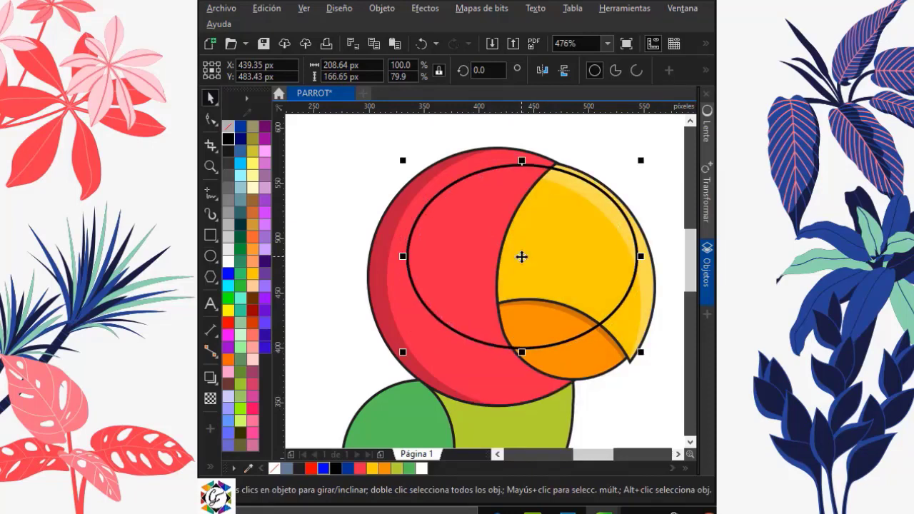
pyautogui.moveTo(521, 160); pyautogui.dragTo(567, 152)
pyautogui.moveTo(521, 352); pyautogui.dragTo(526, 369)
pyautogui.click(346, 180)
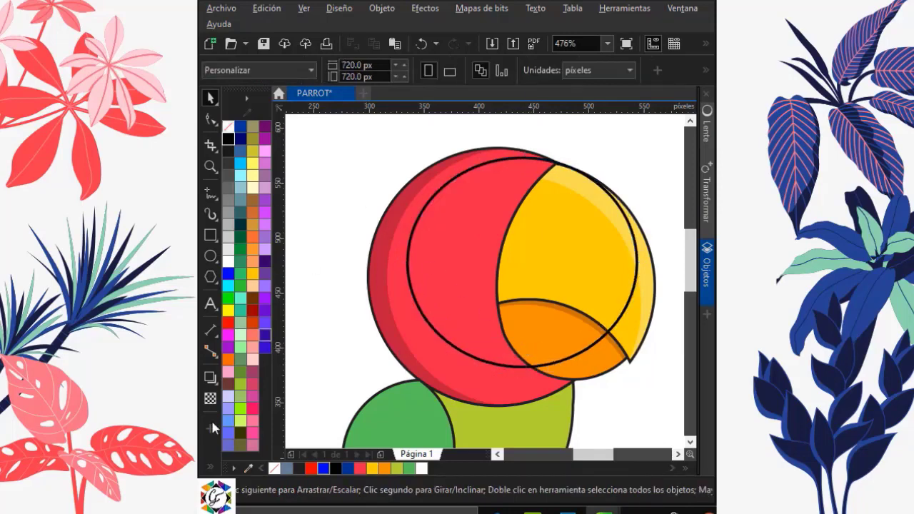
# Smart-fill the part of the head inside the ellipse with blue-grey and delete the helper ellipse
pyautogui.click(217, 465)
pyautogui.click(240, 466)
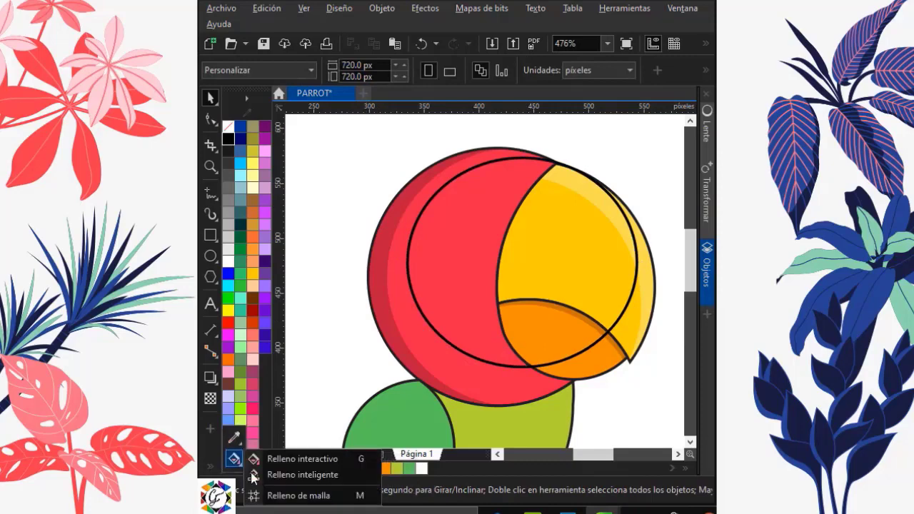
pyautogui.click(304, 475)
pyautogui.click(478, 235)
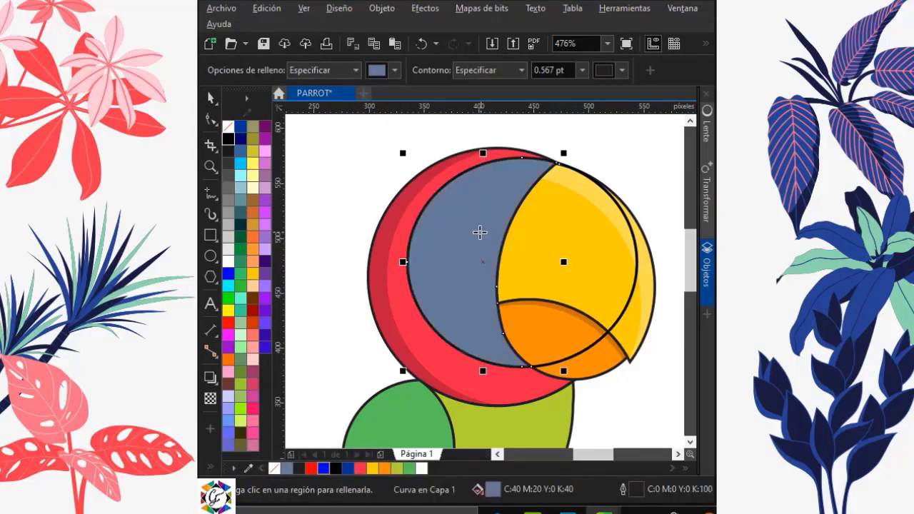
pyautogui.click(210, 98)
pyautogui.click(354, 140)
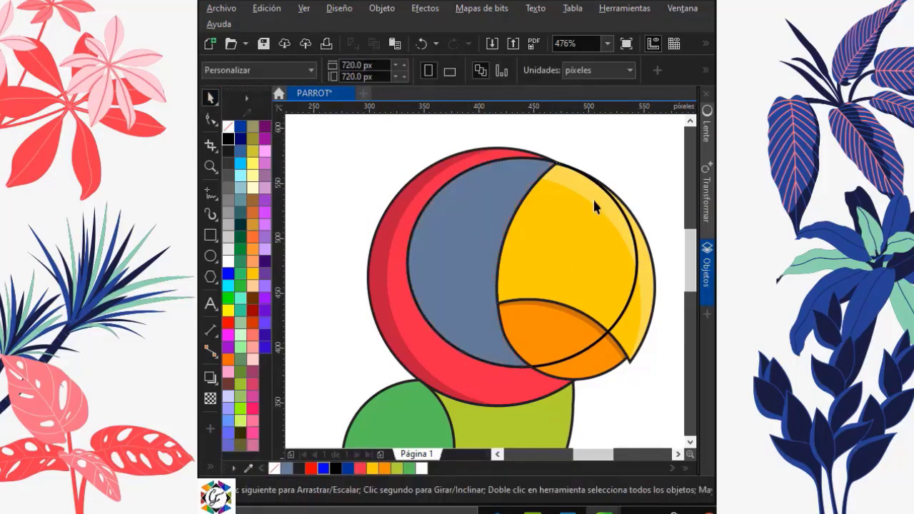
pyautogui.click(624, 310)
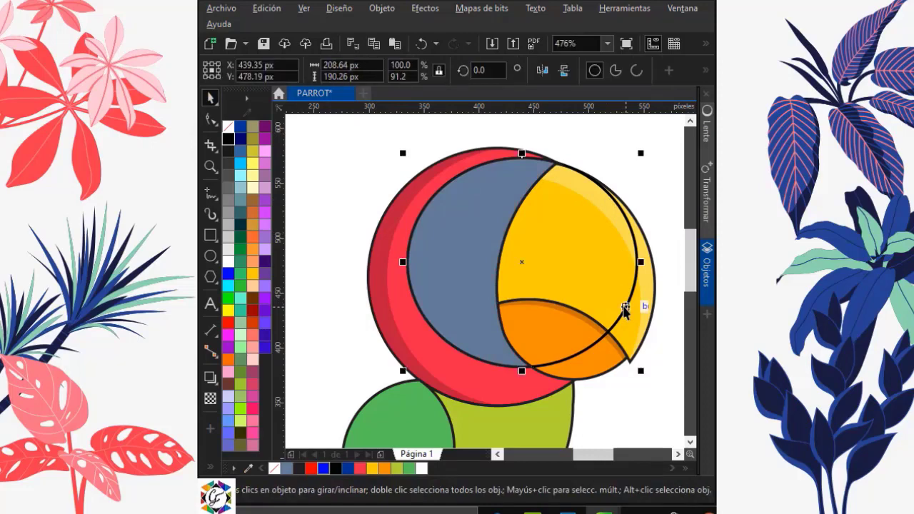
pyautogui.press('Delete')
# Give the filled area on the head a white fill, no outline and a transparency of 90
pyautogui.press('Tab')
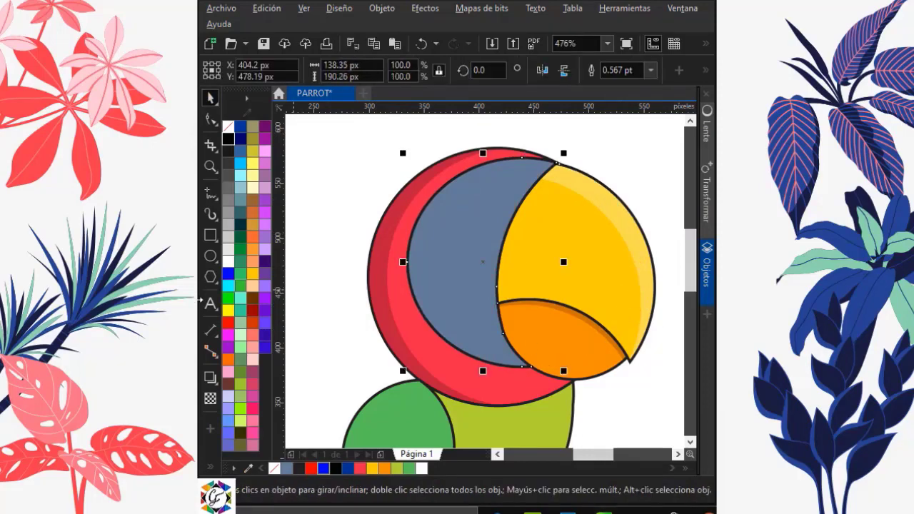
pyautogui.click(228, 261)
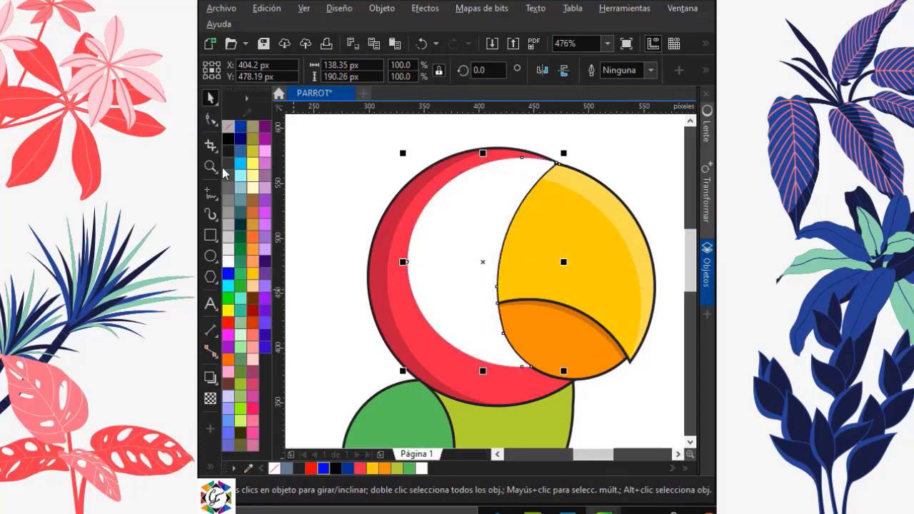
pyautogui.click(210, 398)
pyautogui.click(473, 400)
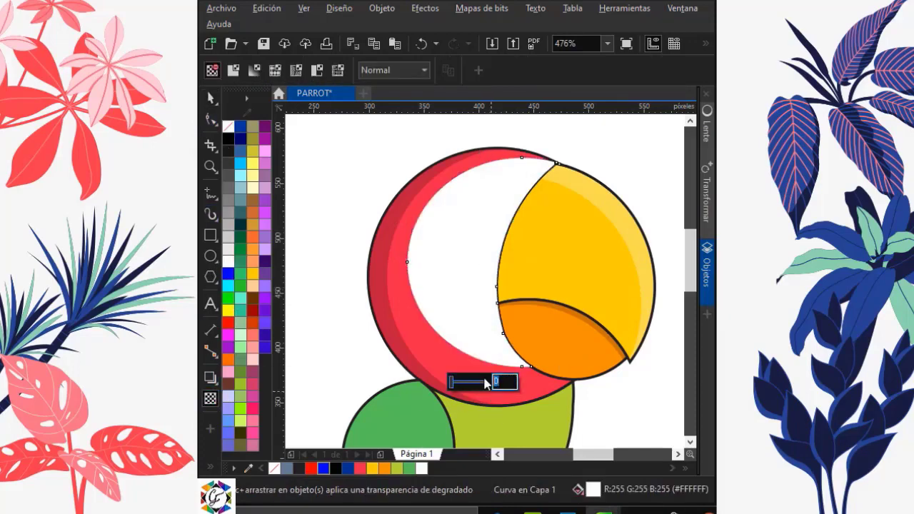
pyautogui.write('90')
pyautogui.press('Return')
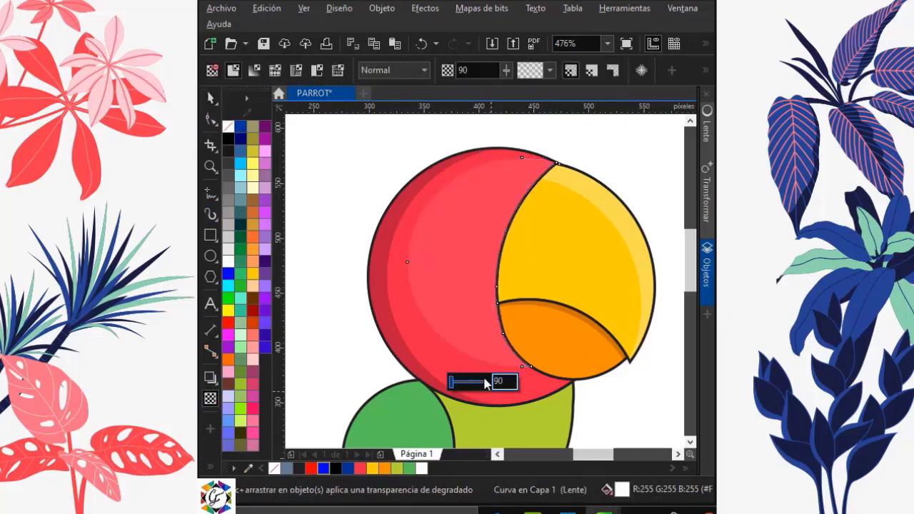
pyautogui.click(209, 97)
pyautogui.click(363, 169)
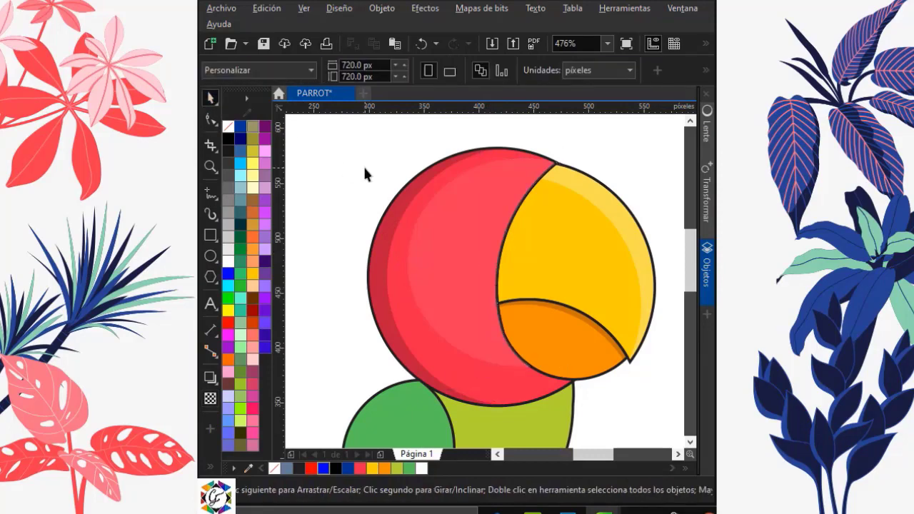
# Undo the removal of the eye and PowerClip the white highlight inside the red head
pyautogui.hotkey('ctrl', 'z')
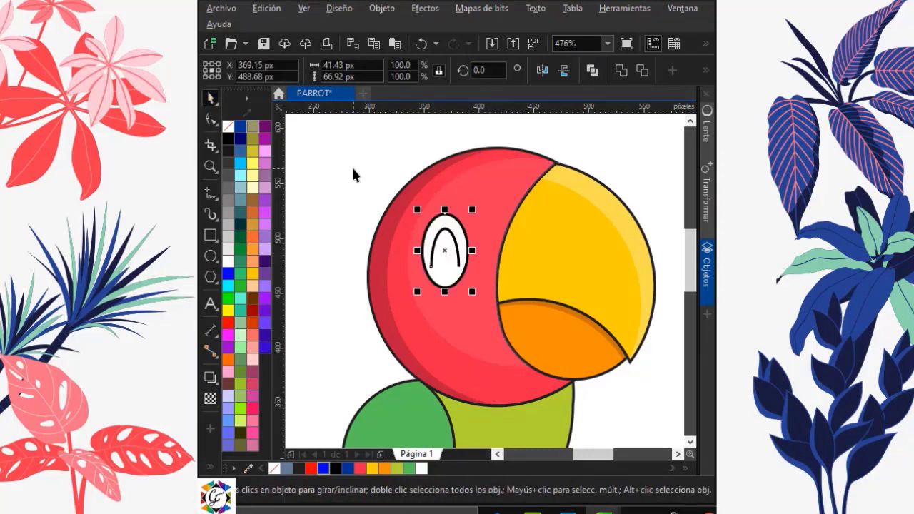
pyautogui.click(500, 178)
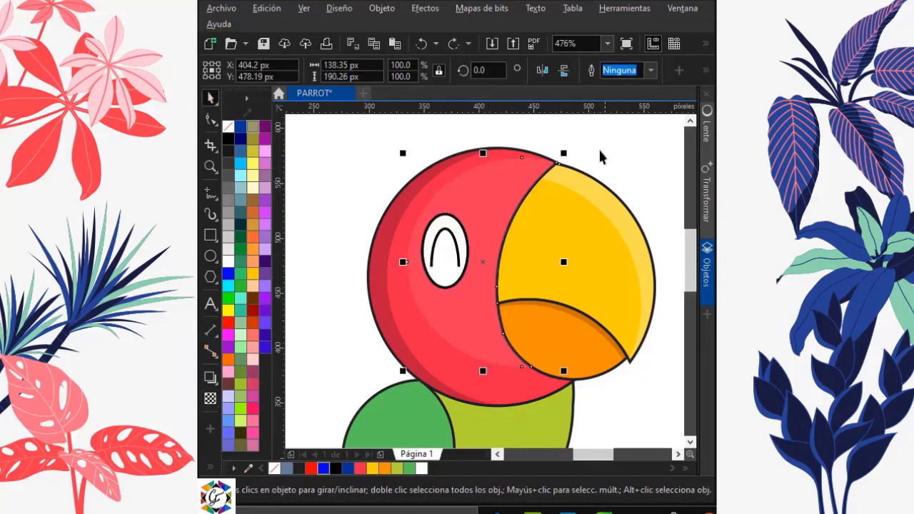
pyautogui.click(598, 147)
pyautogui.click(506, 169)
pyautogui.rightClick(507, 169)
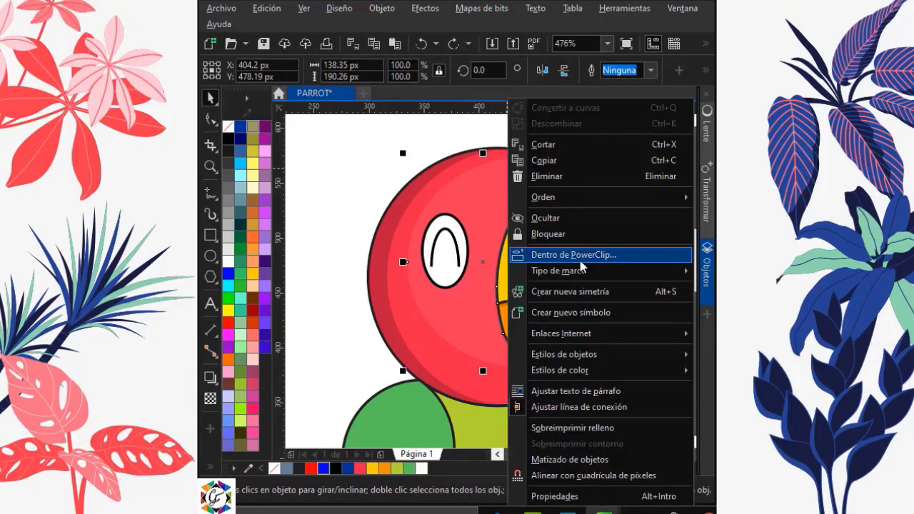
pyautogui.click(571, 255)
pyautogui.click(404, 319)
pyautogui.click(349, 230)
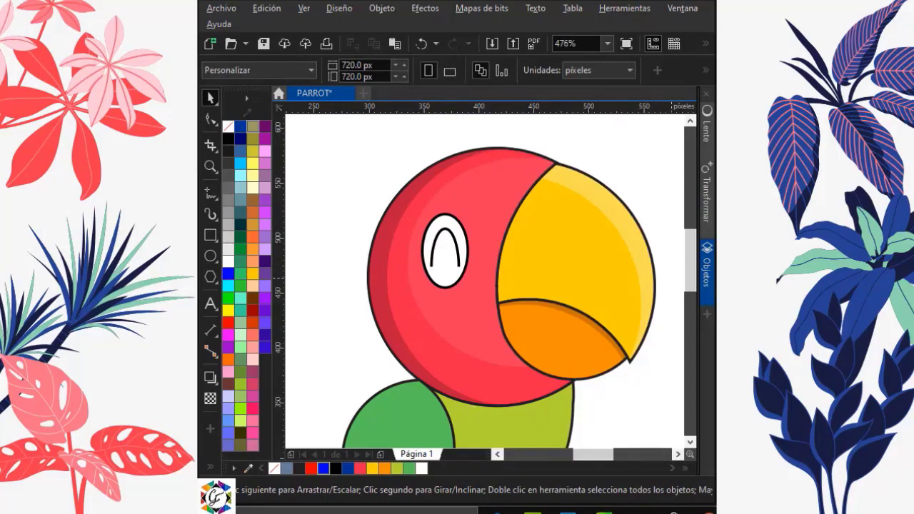
# Duplicate the light green body shape slightly up and to the left, and remove the copy's fill
pyautogui.scroll(-3, 611, 354)
pyautogui.click(549, 303)
pyautogui.moveTo(548, 300); pyautogui.dragTo(526, 294)
pyautogui.press('Escape')
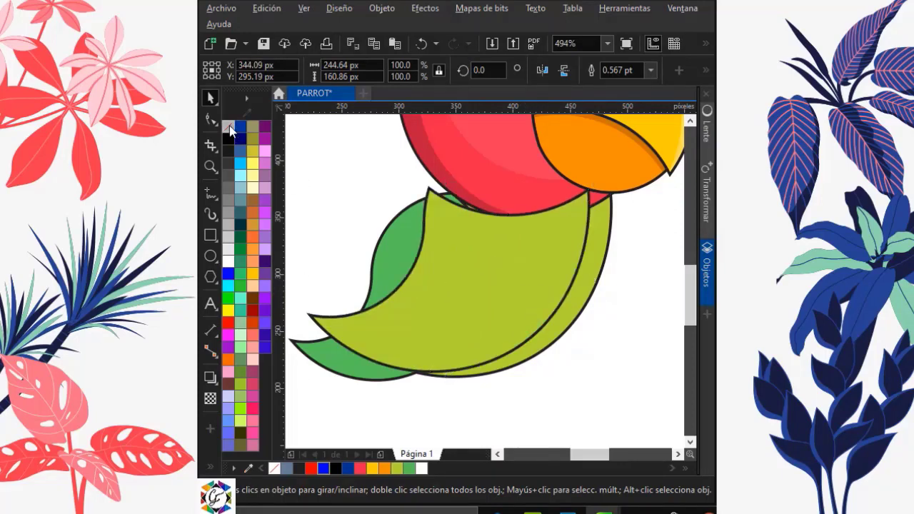
pyautogui.hotkey('ctrl', 'z')
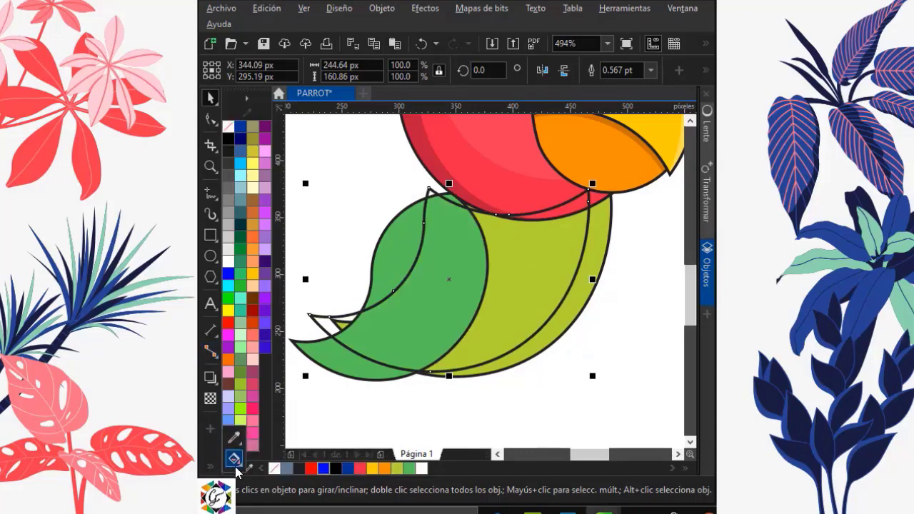
# Smart-fill the strip along the body's outer edge with blue-grey and delete the helper copy of the body
pyautogui.click(235, 468)
pyautogui.click(285, 475)
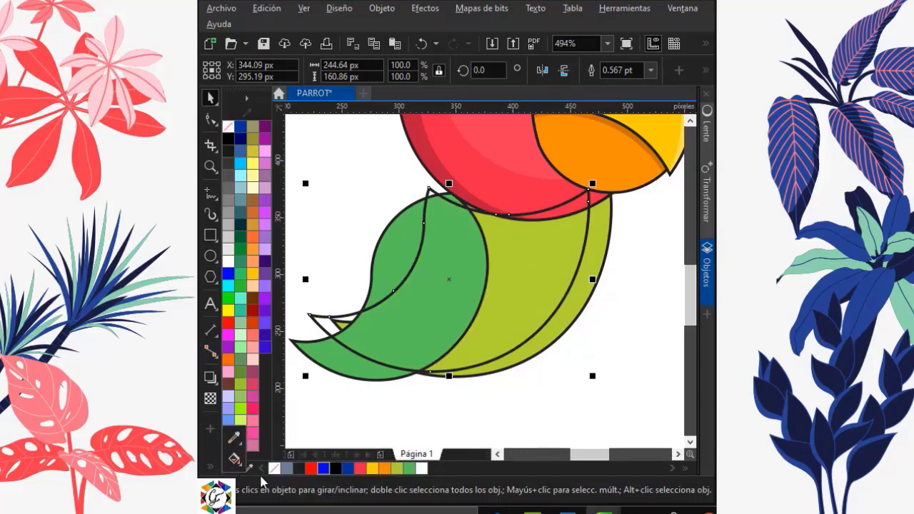
pyautogui.click(593, 242)
pyautogui.click(210, 98)
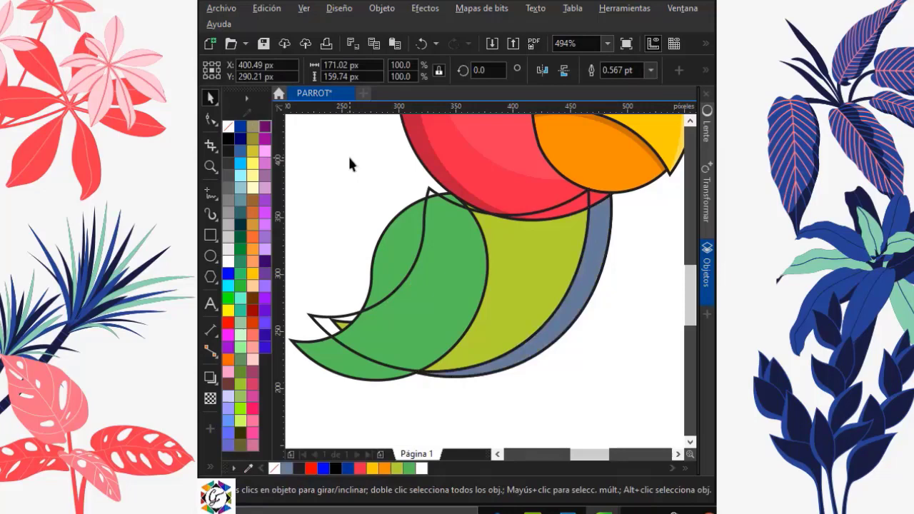
pyautogui.click(436, 241)
pyautogui.press('Delete')
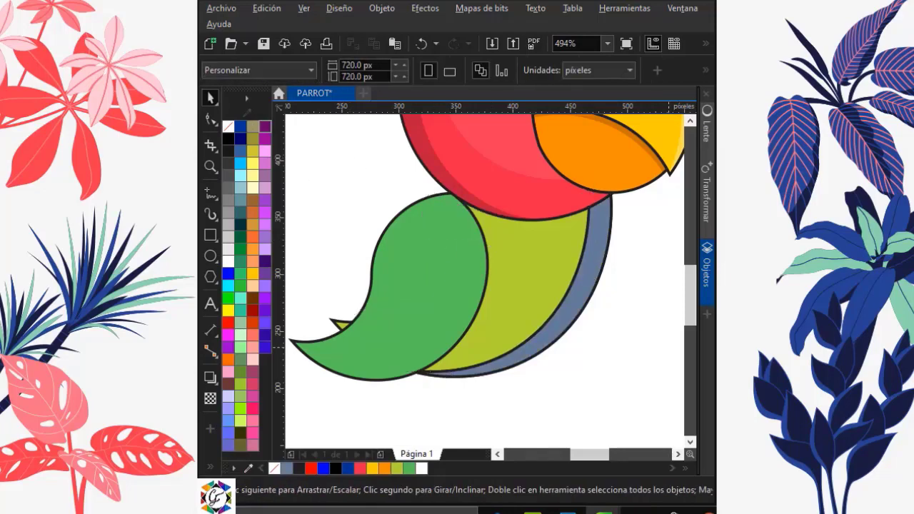
# Give the filled strip on the body a white fill, no outline and a transparency of 70
pyautogui.press('Tab')
pyautogui.click(210, 398)
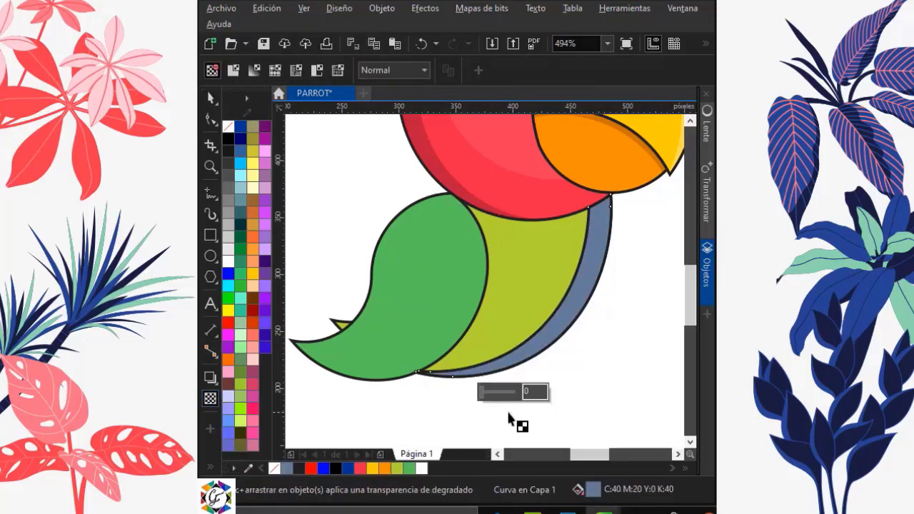
pyautogui.write('7')
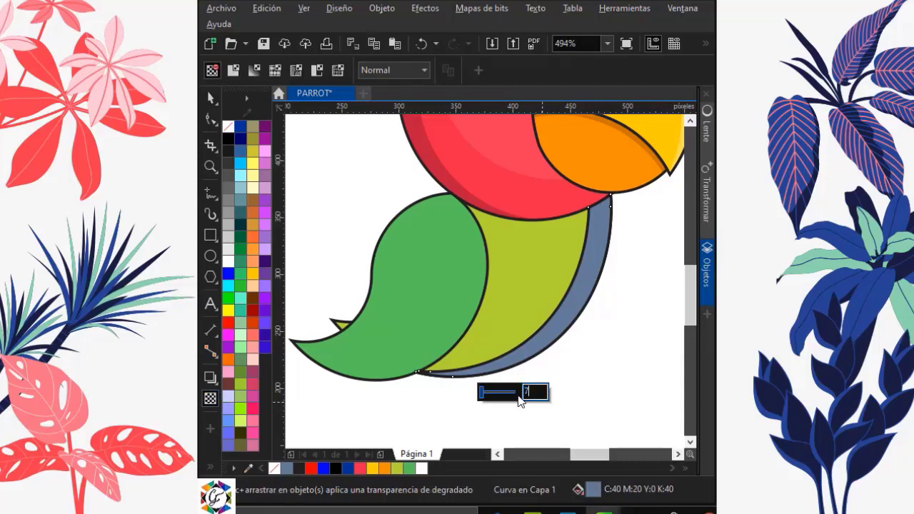
pyautogui.write('0')
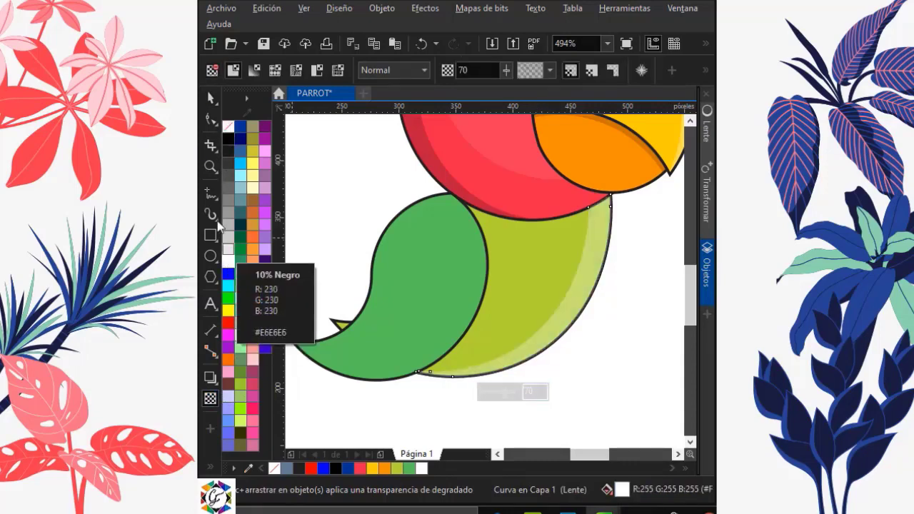
pyautogui.click(210, 97)
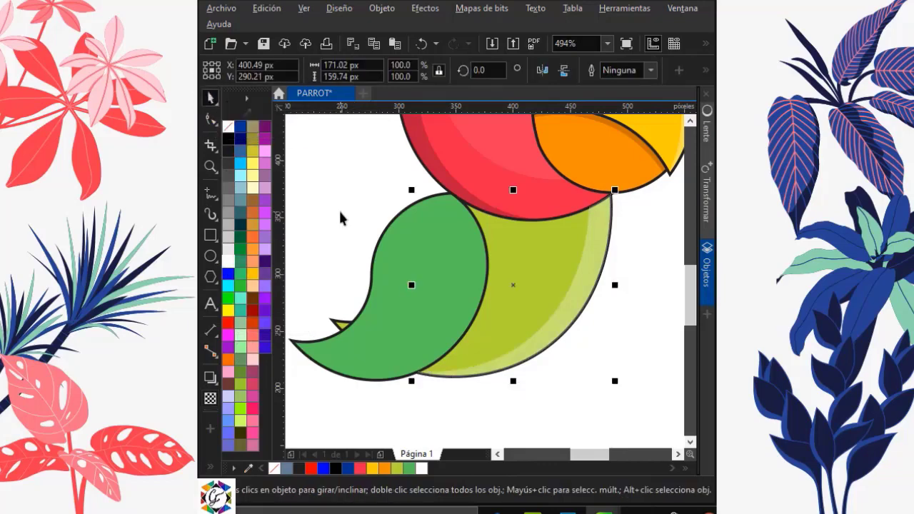
# Set the transparency of the white body highlight to 80
pyautogui.click(210, 397)
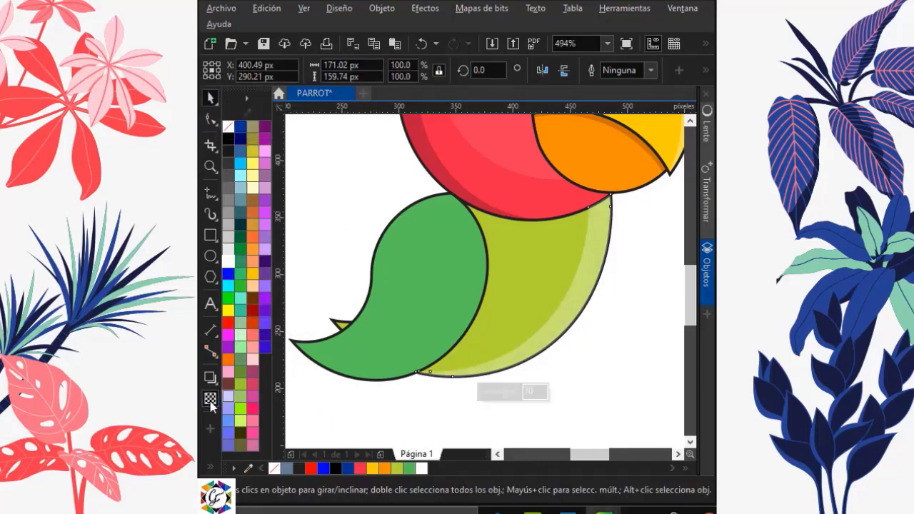
pyautogui.click(521, 386)
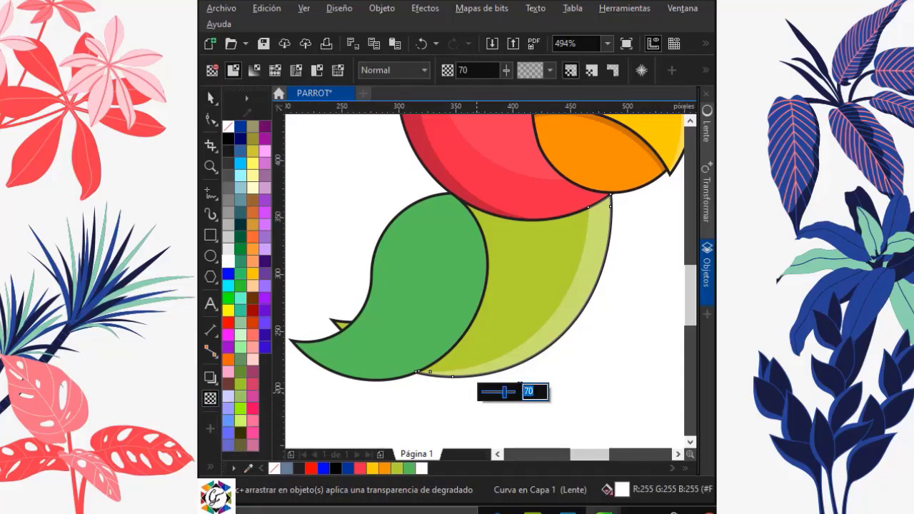
pyautogui.press('Return')
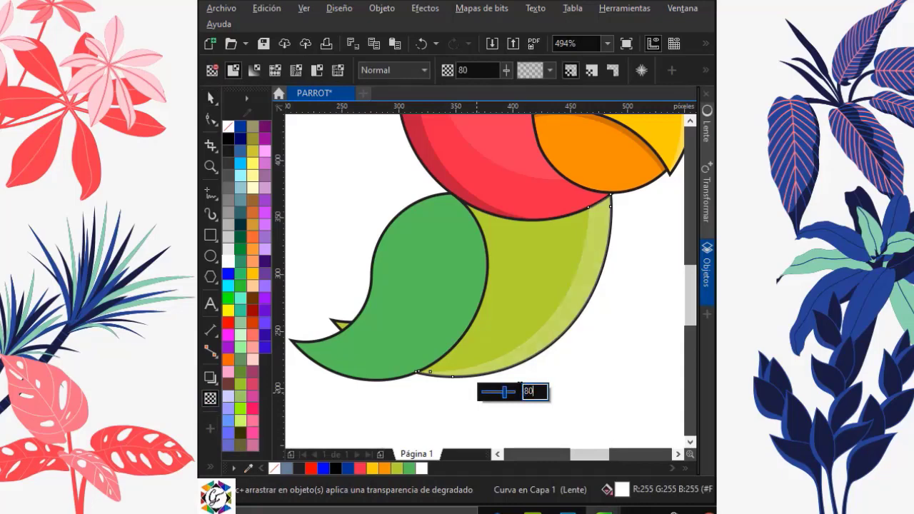
pyautogui.click(210, 98)
pyautogui.click(316, 174)
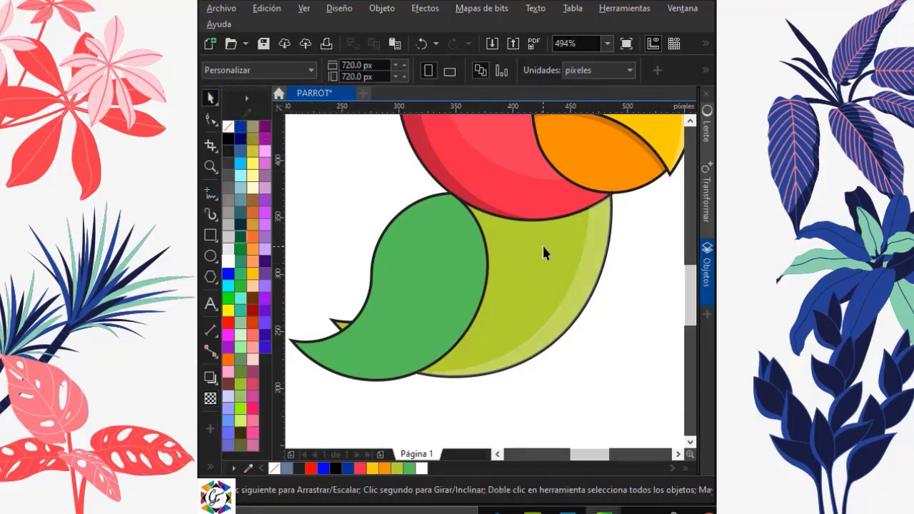
# PowerClip the white highlight strip inside the light green body
pyautogui.click(582, 279)
pyautogui.rightClick(582, 280)
pyautogui.click(656, 258)
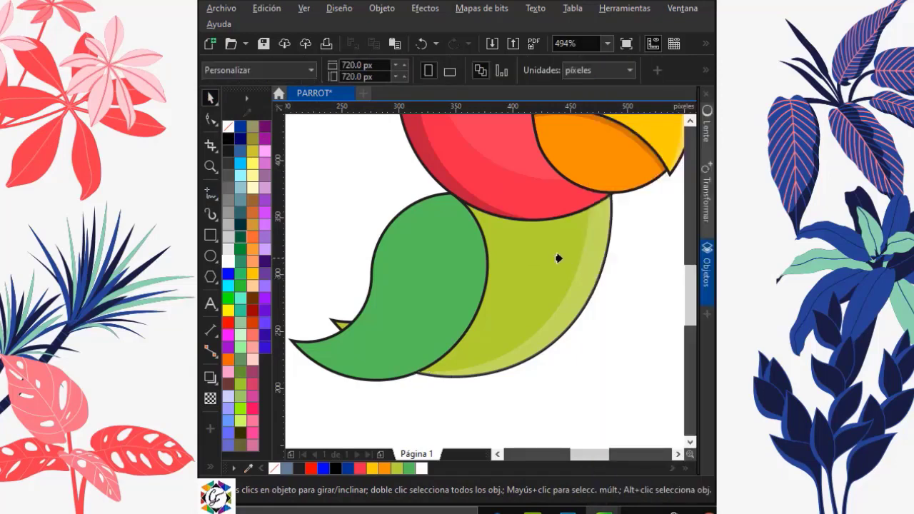
pyautogui.click(558, 257)
pyautogui.press('Escape')
# Duplicate the green wing slightly to the right as an unfilled outline and reduce its height to about 152 px
pyautogui.click(404, 280)
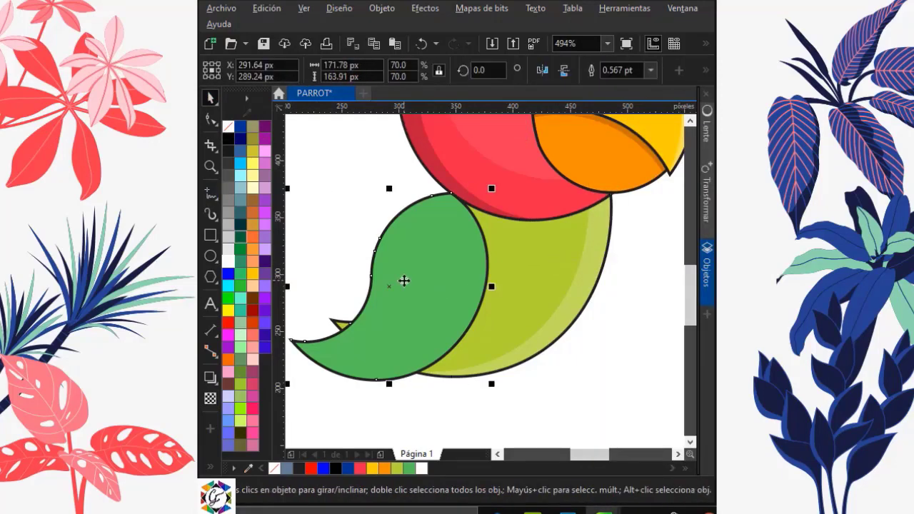
pyautogui.moveTo(424, 291); pyautogui.dragTo(443, 285)
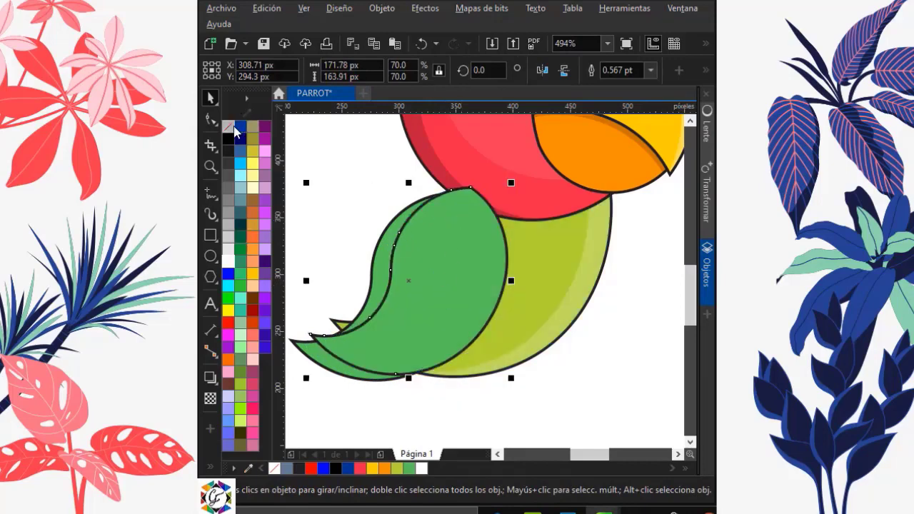
pyautogui.moveTo(408, 182); pyautogui.dragTo(412, 202)
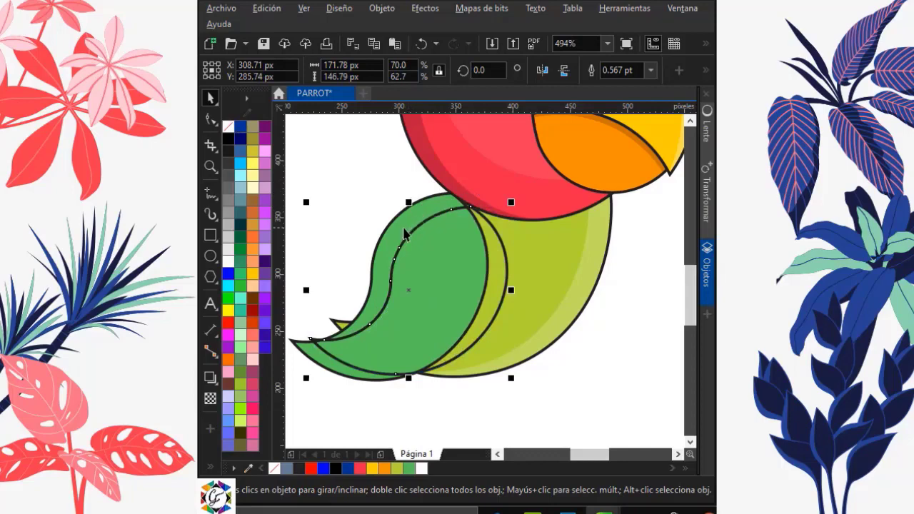
pyautogui.moveTo(452, 226); pyautogui.dragTo(443, 223)
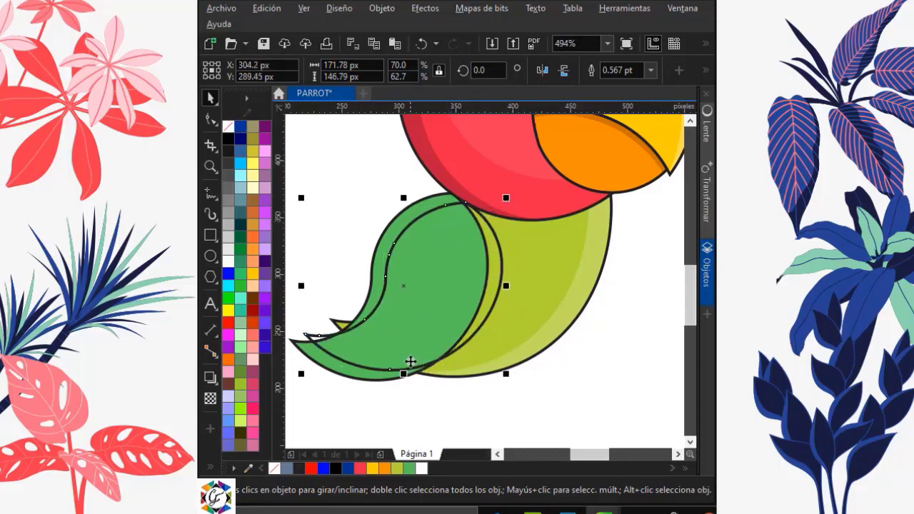
pyautogui.moveTo(403, 374); pyautogui.dragTo(403, 379)
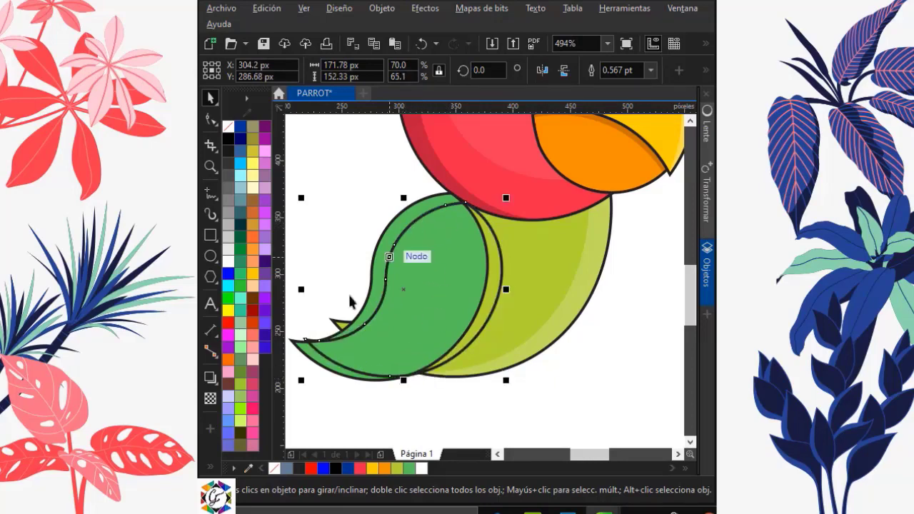
# Smart-fill the crescent between the wing and its copy with blue-grey and delete the helper copy
pyautogui.click(209, 469)
pyautogui.click(238, 468)
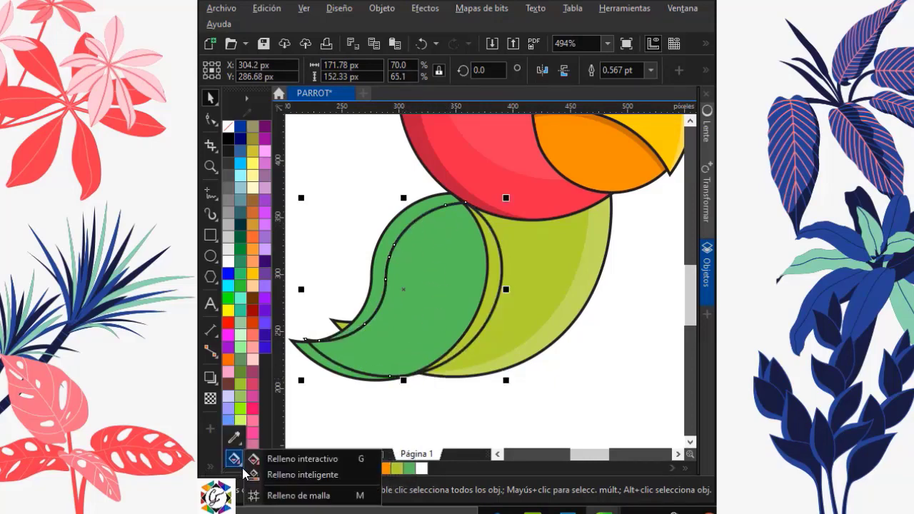
pyautogui.click(252, 478)
pyautogui.click(499, 295)
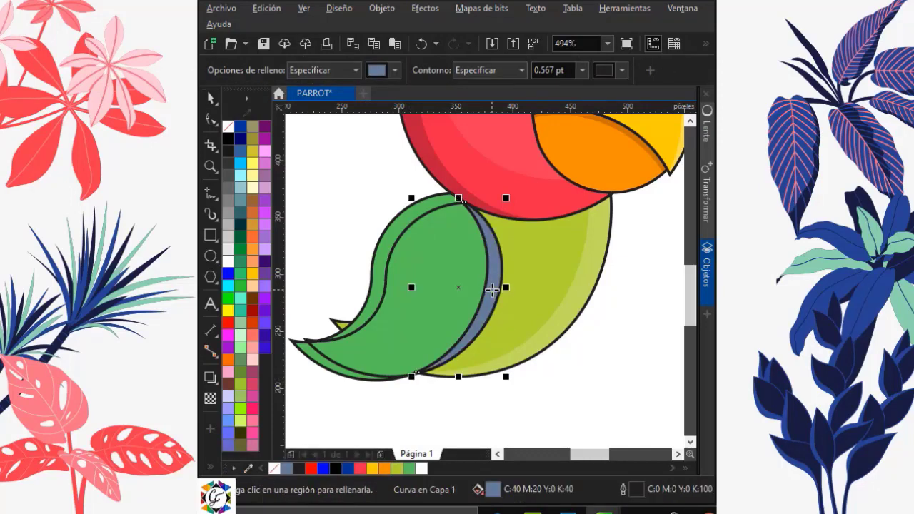
pyautogui.press('space')
pyautogui.click(355, 178)
pyautogui.click(429, 235)
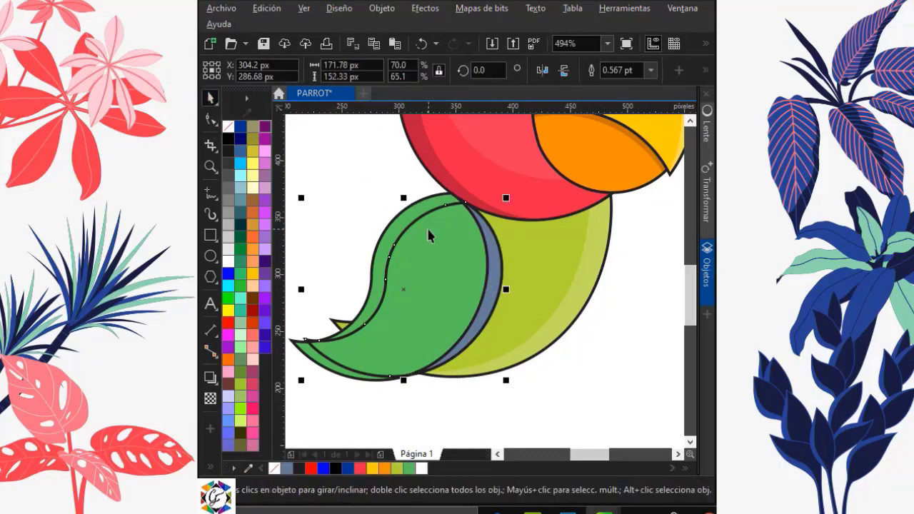
pyautogui.press('Escape')
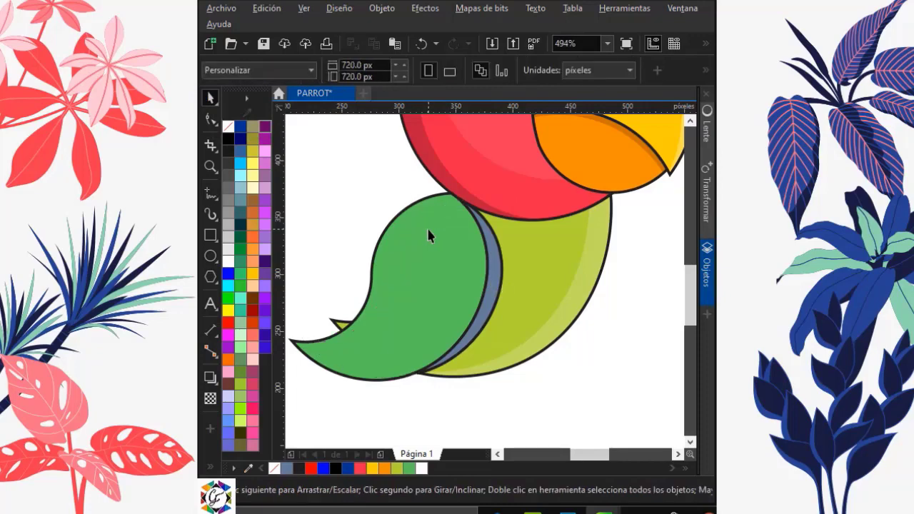
# Give the crescent beside the wing a black fill, no outline and a transparency of 90
pyautogui.click(491, 286)
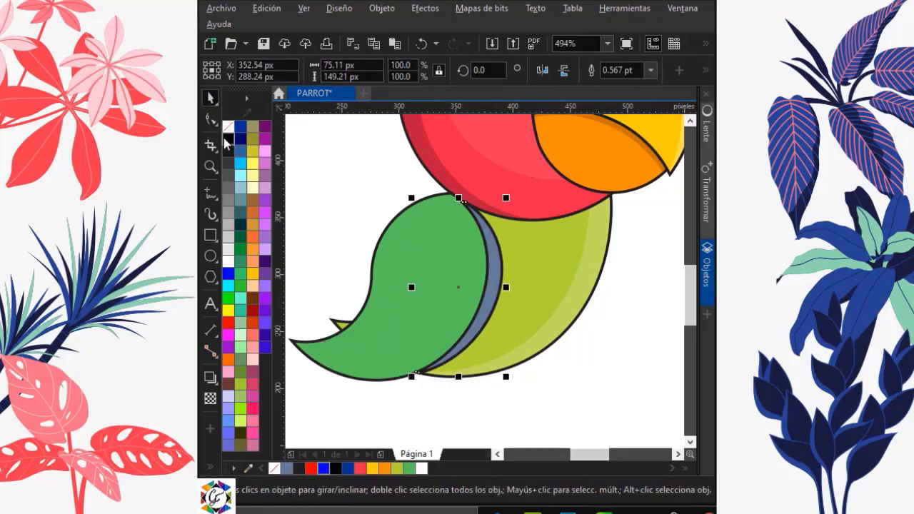
pyautogui.click(228, 138)
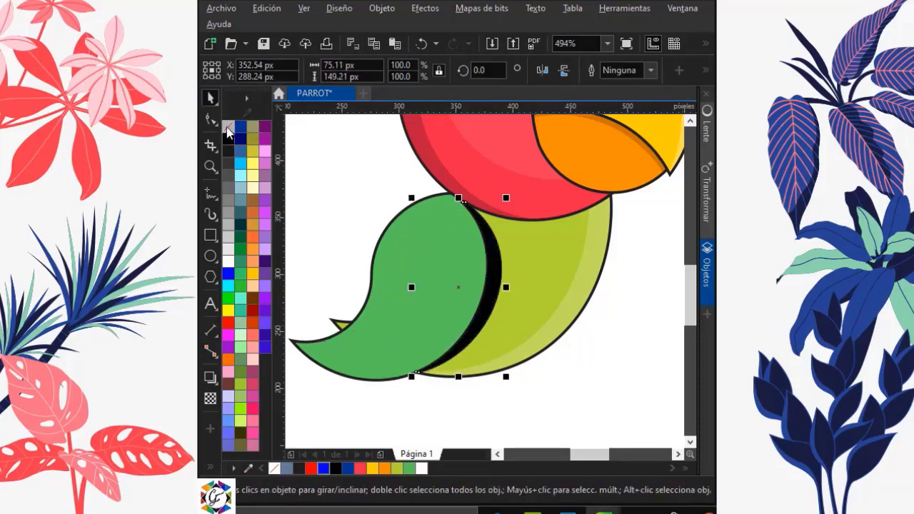
pyautogui.click(210, 398)
pyautogui.click(479, 386)
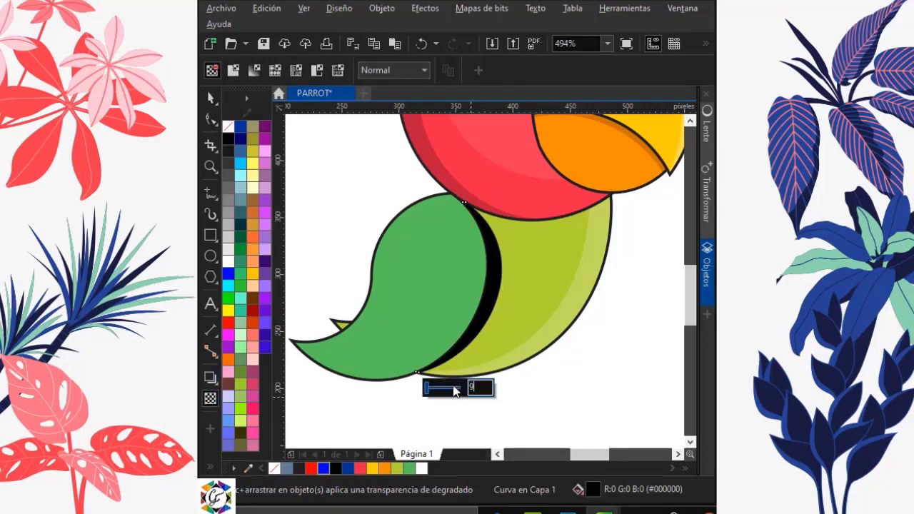
pyautogui.press('Return')
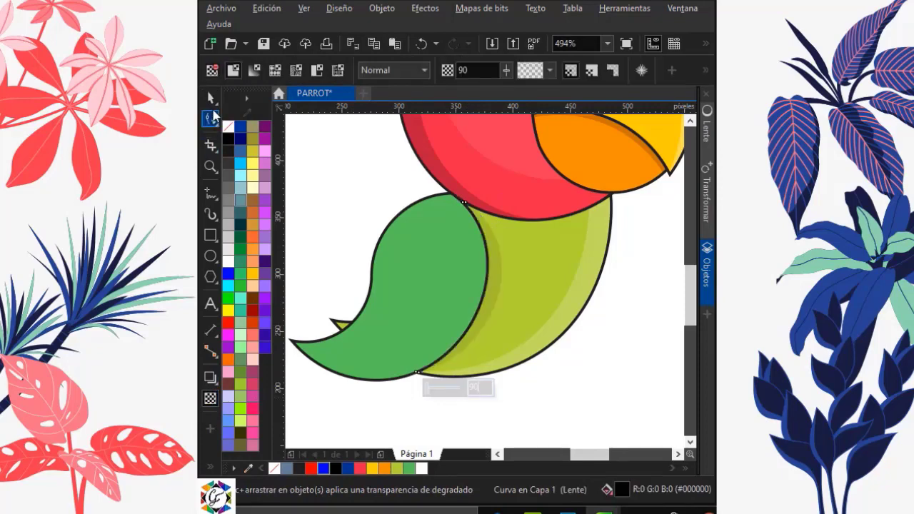
pyautogui.click(211, 98)
# PowerClip the wing's black shadow inside the light green body
pyautogui.rightClick(493, 266)
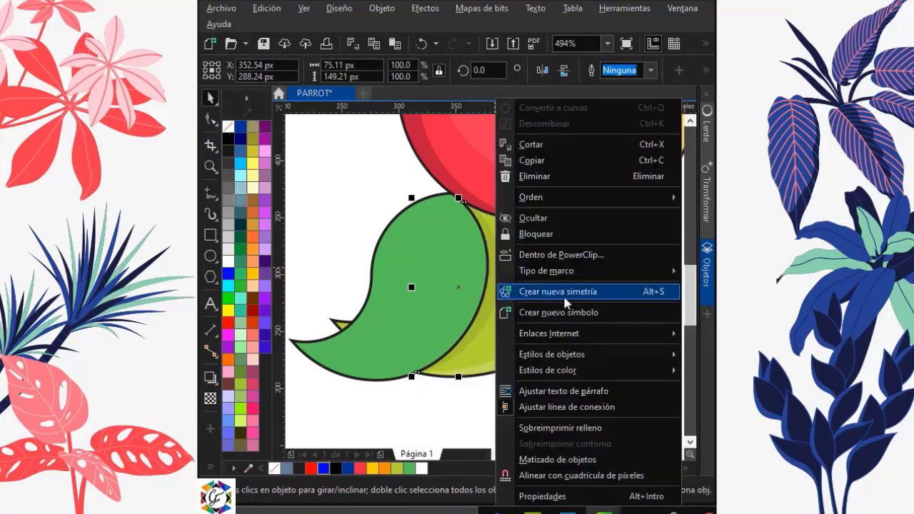
pyautogui.click(546, 252)
pyautogui.click(546, 270)
pyautogui.click(571, 377)
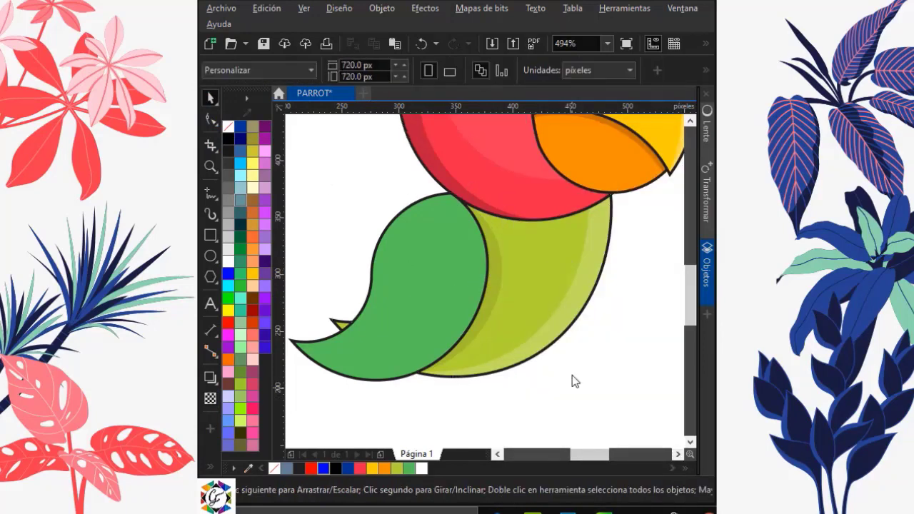
# Smart-fill the small light green body tip that sticks out behind the wing's tail
pyautogui.click(211, 469)
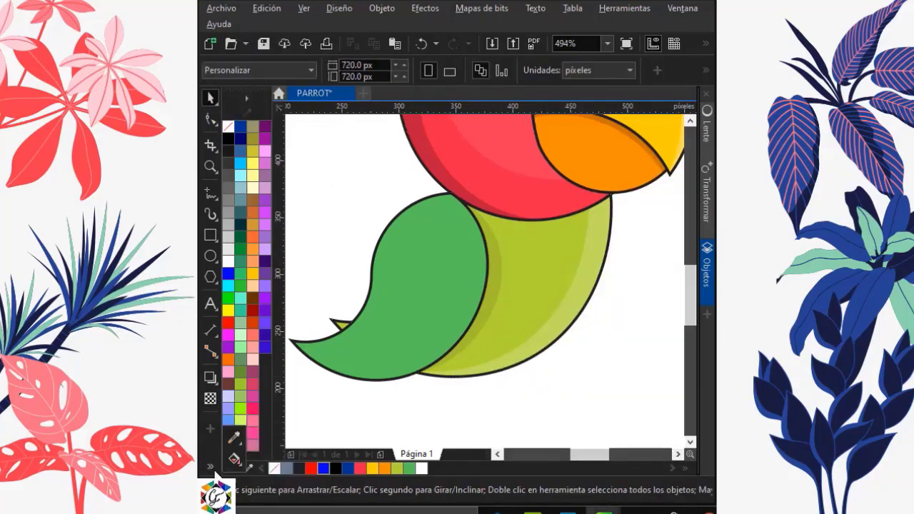
pyautogui.click(237, 466)
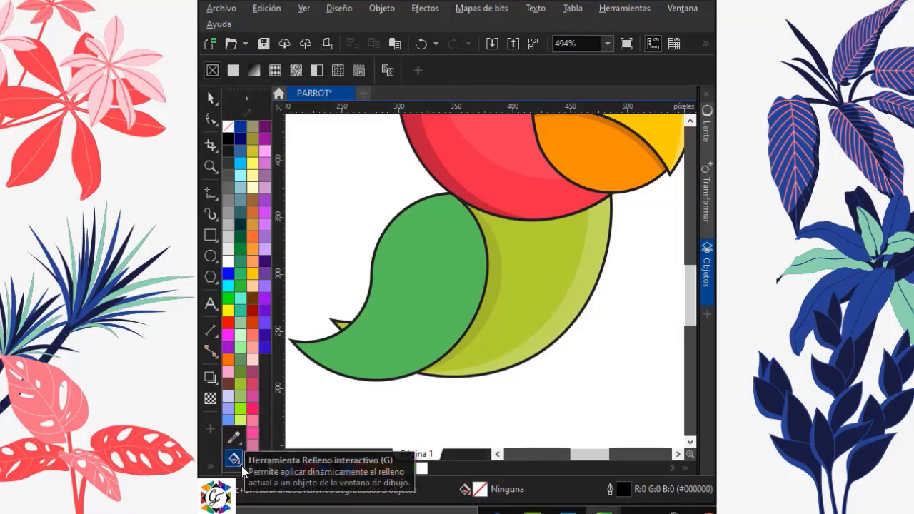
pyautogui.click(241, 466)
pyautogui.click(258, 476)
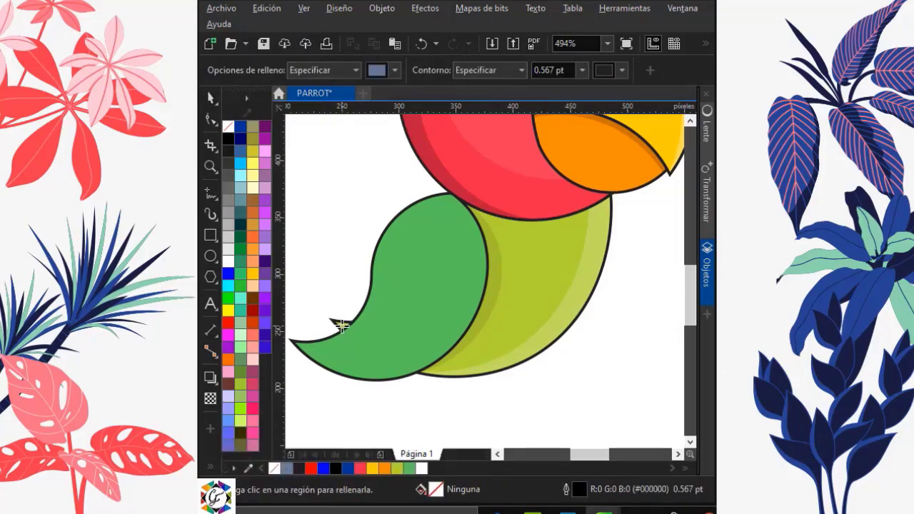
pyautogui.click(342, 326)
pyautogui.click(210, 97)
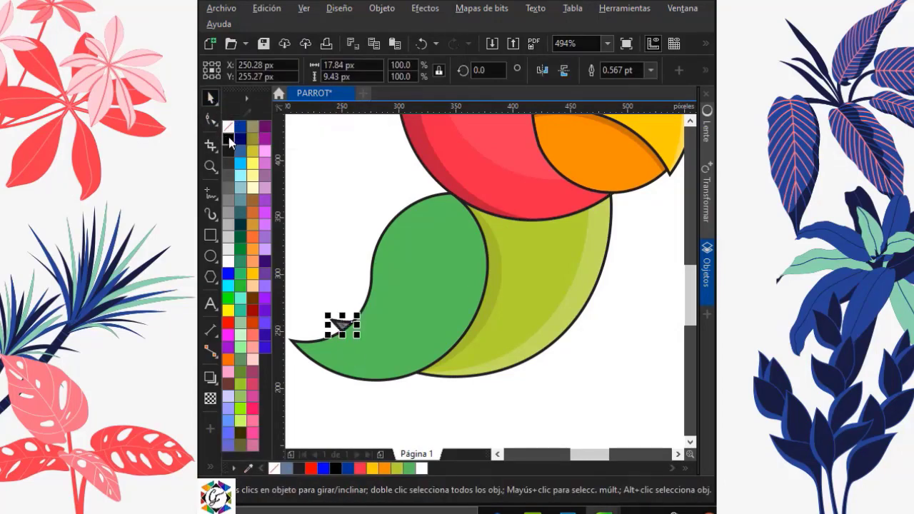
# Give the new shape on the body's small tip a black fill and a transparency of 90
pyautogui.click(230, 140)
pyautogui.click(210, 398)
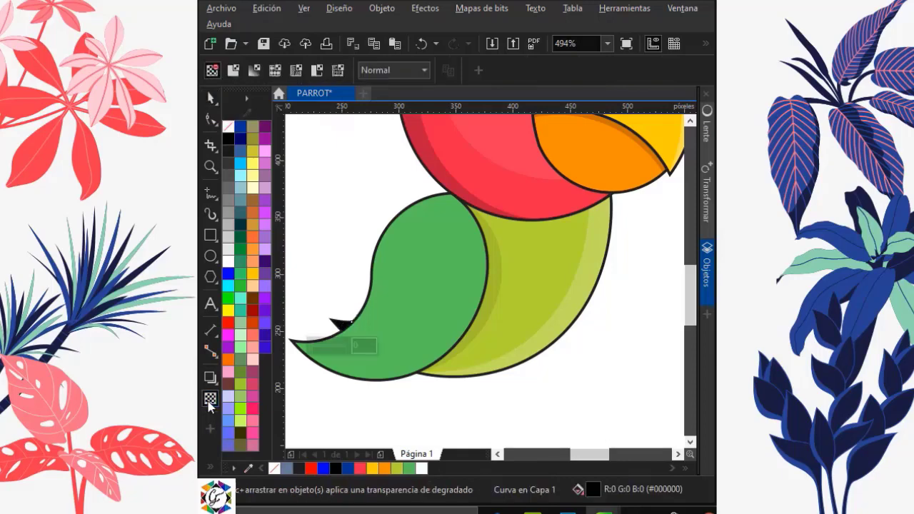
pyautogui.click(352, 349)
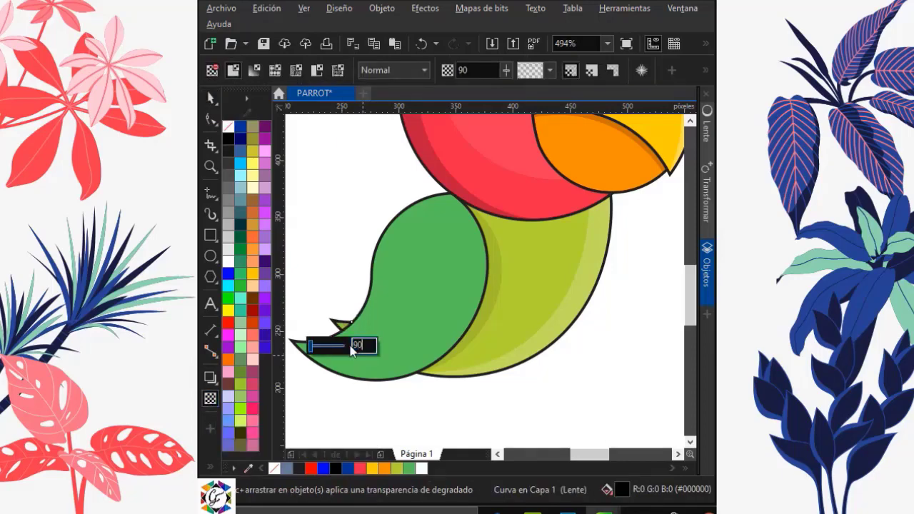
pyautogui.click(210, 99)
pyautogui.press('Escape')
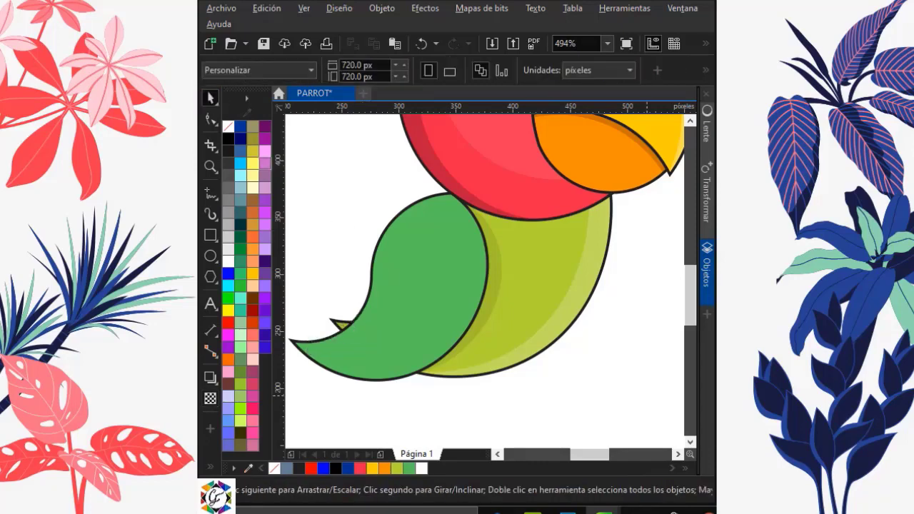
# Duplicate the green wing slightly to the upper left as an unfilled outline, enlarge it to about 182 by 172 px and rotate it slightly
pyautogui.moveTo(419, 289)
pyautogui.mouseDown()
pyautogui.moveTo(444, 284)
pyautogui.moveTo(433, 280)
pyautogui.mouseUp()
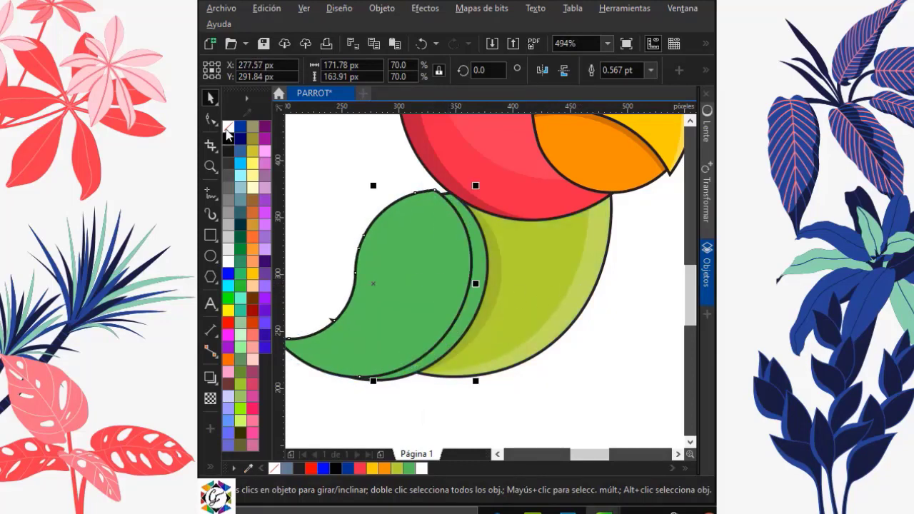
pyautogui.click(228, 128)
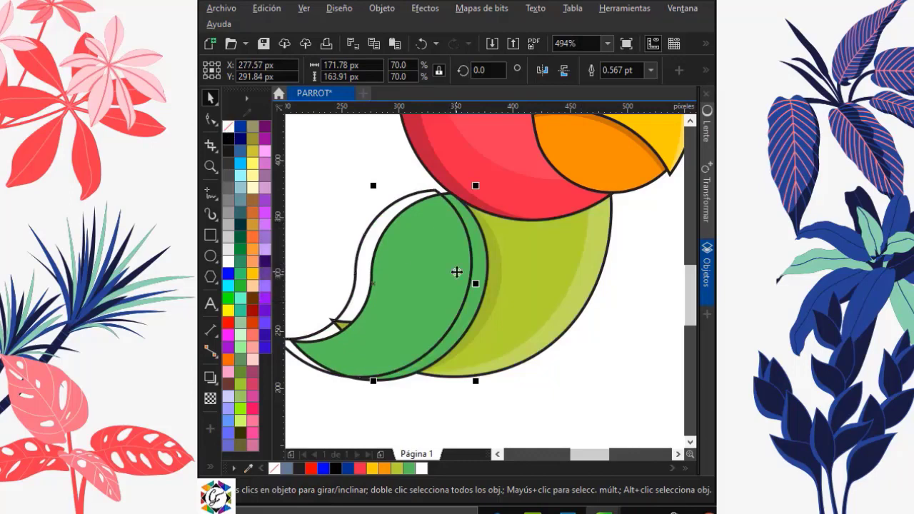
pyautogui.moveTo(476, 186); pyautogui.dragTo(487, 179)
pyautogui.click(438, 238)
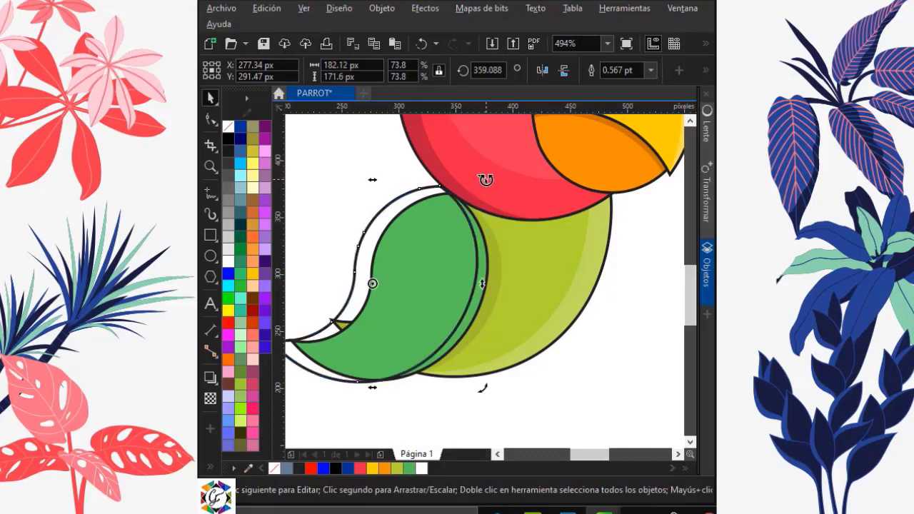
pyautogui.click(411, 428)
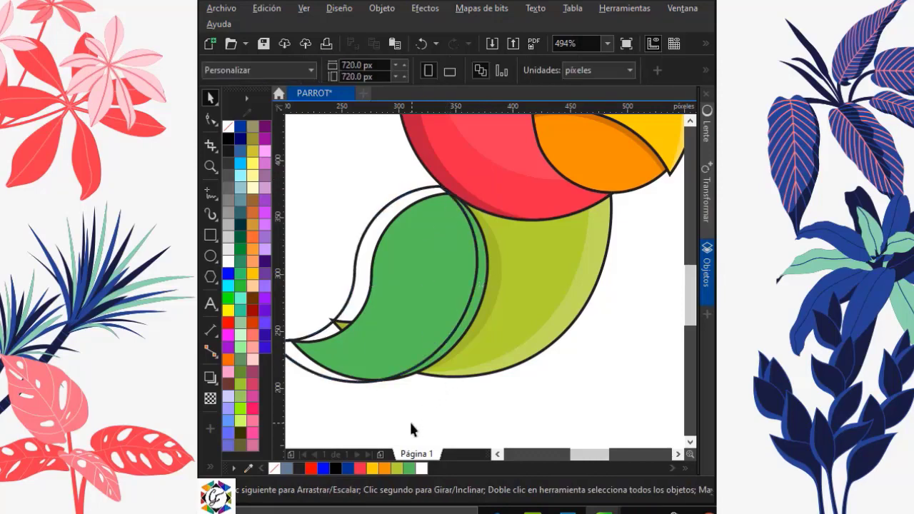
# Smart-fill the thin crescent along the wing's right edge and delete the helper outline copy
pyautogui.click(209, 469)
pyautogui.click(241, 465)
pyautogui.click(303, 475)
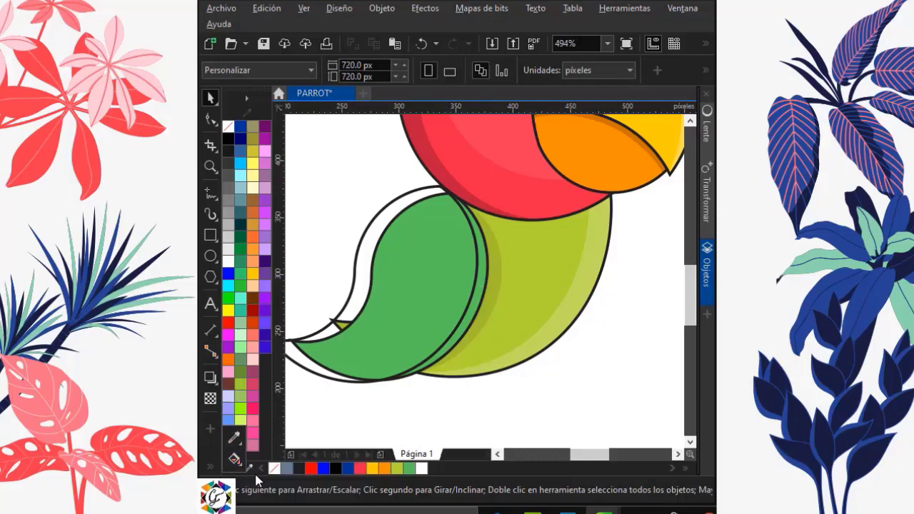
pyautogui.click(476, 296)
pyautogui.click(209, 98)
pyautogui.click(386, 196)
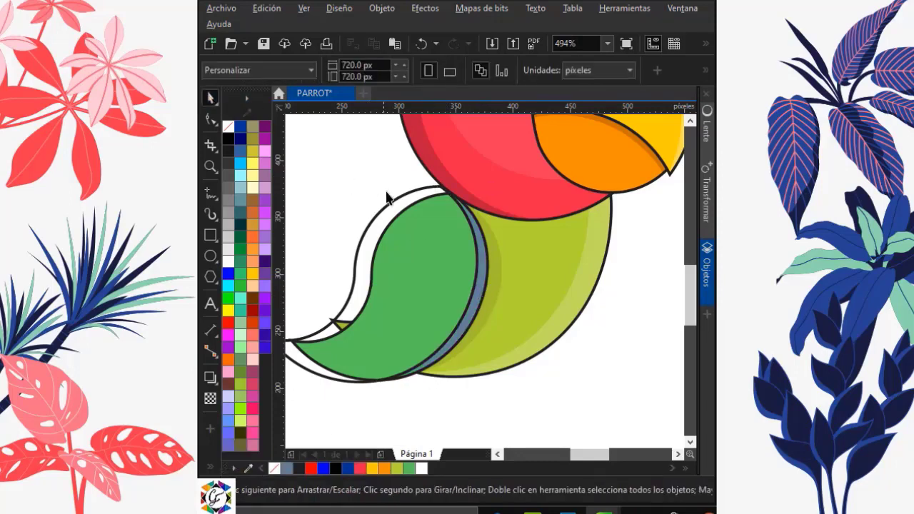
pyautogui.click(394, 202)
pyautogui.press('Delete')
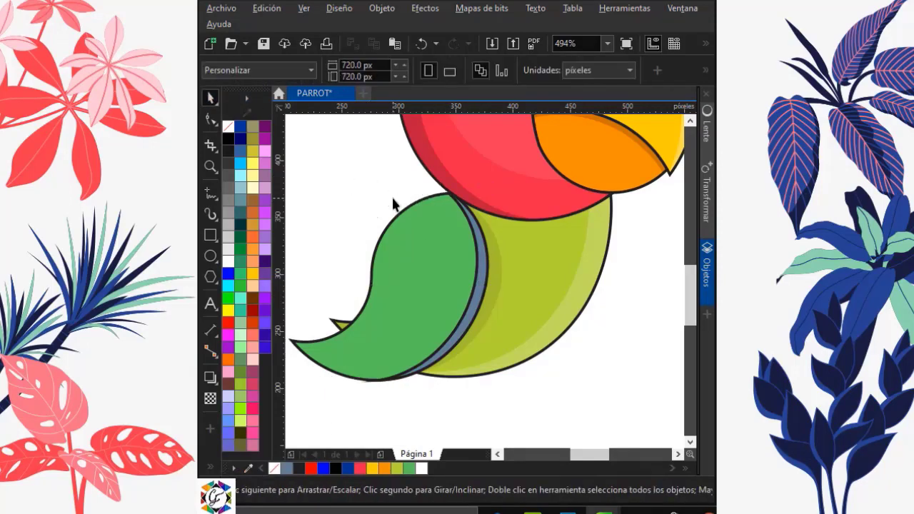
# Give the crescent on the wing's right edge a white fill, no outline and a transparency of 80
pyautogui.click(442, 236)
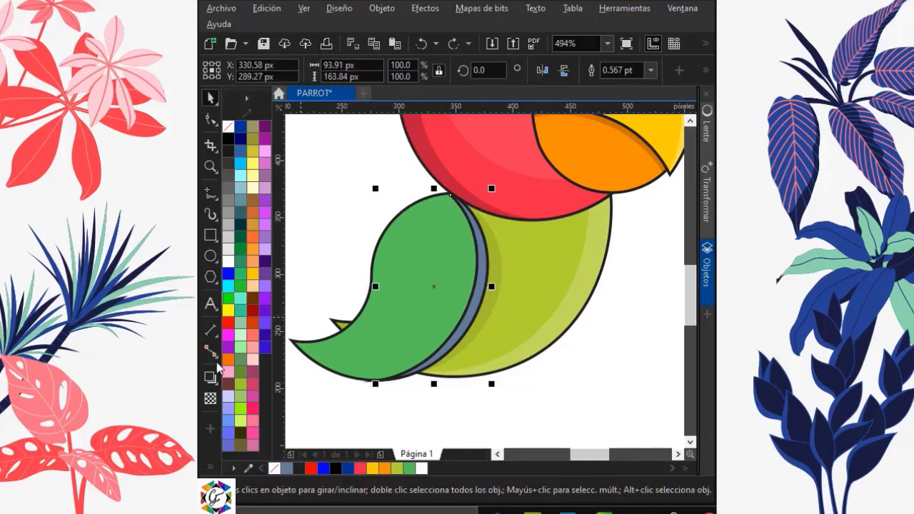
pyautogui.click(223, 264)
pyautogui.rightClick(228, 127)
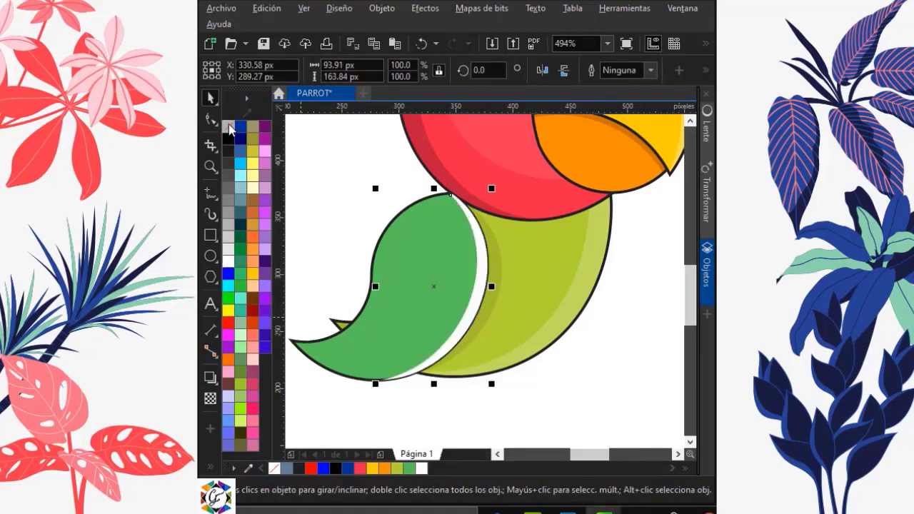
pyautogui.click(210, 399)
pyautogui.click(398, 392)
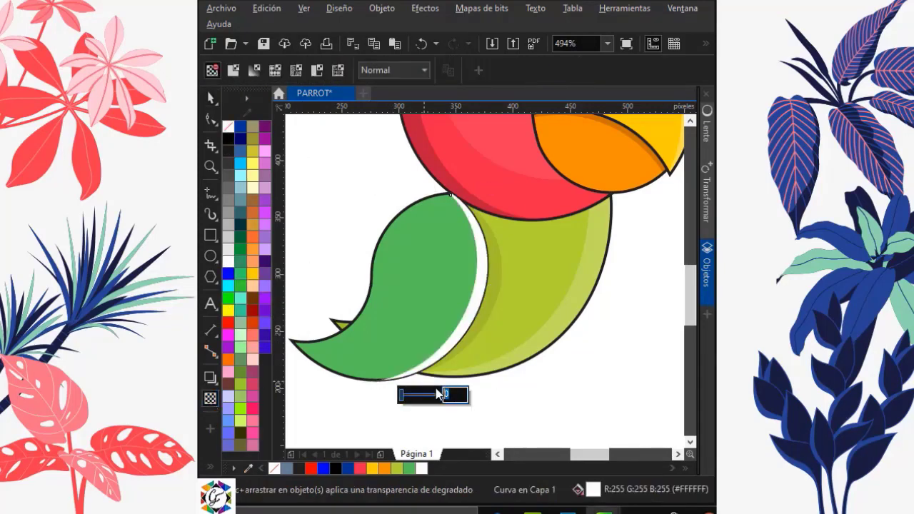
pyautogui.write('70')
pyautogui.press('Return')
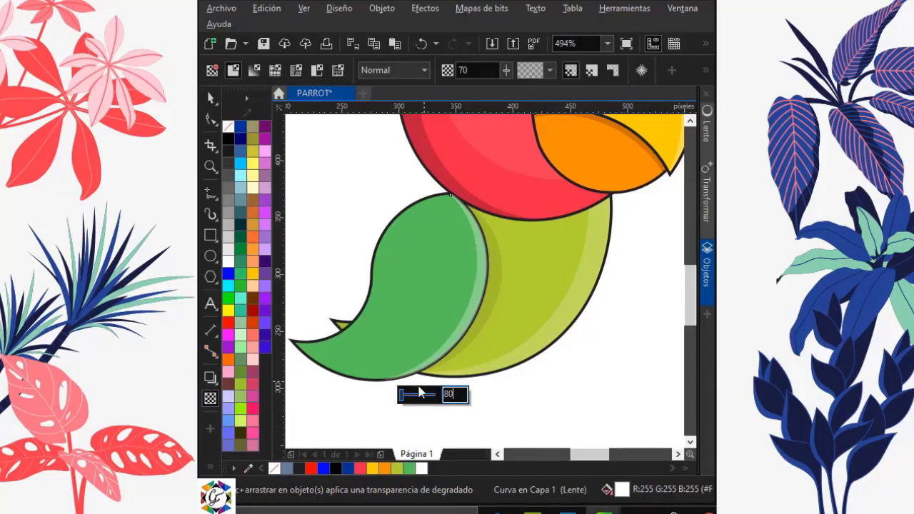
pyautogui.write('80')
pyautogui.press('Return')
pyautogui.click(209, 97)
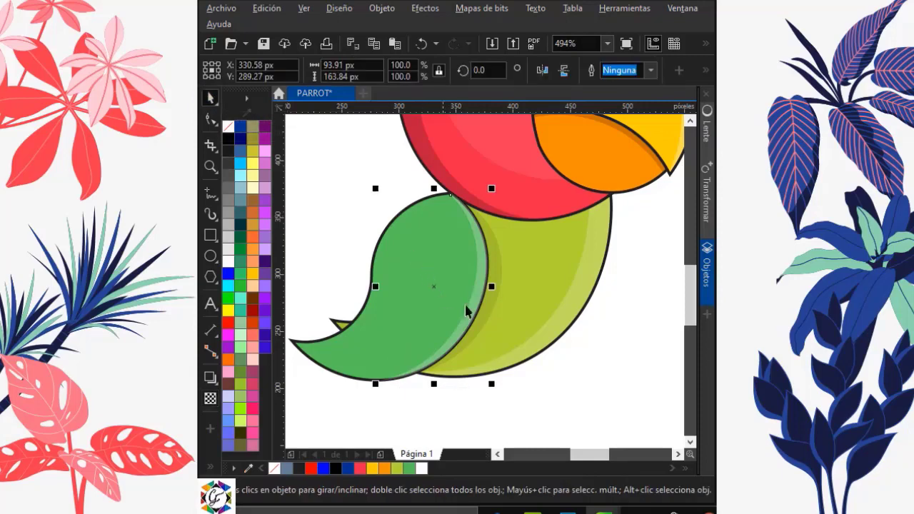
# PowerClip the white highlight crescent inside the green wing
pyautogui.rightClick(474, 300)
pyautogui.click(518, 259)
pyautogui.click(455, 252)
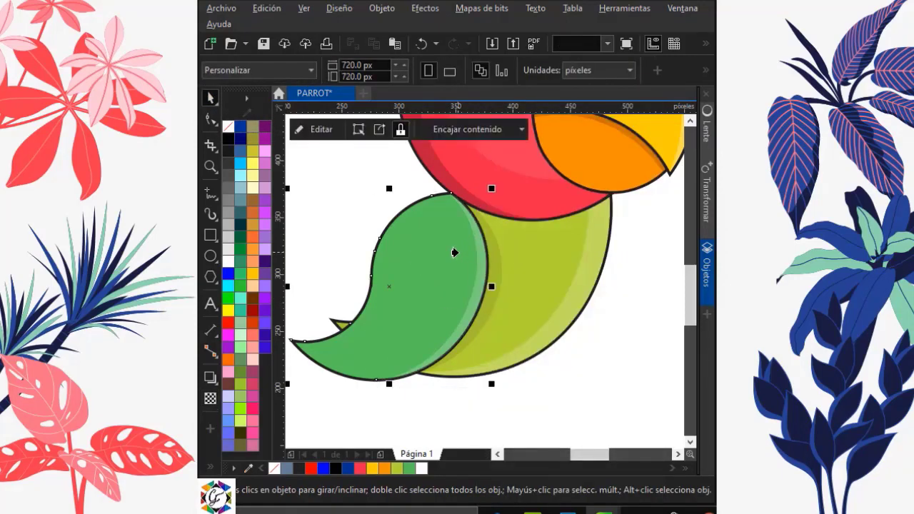
pyautogui.click(599, 368)
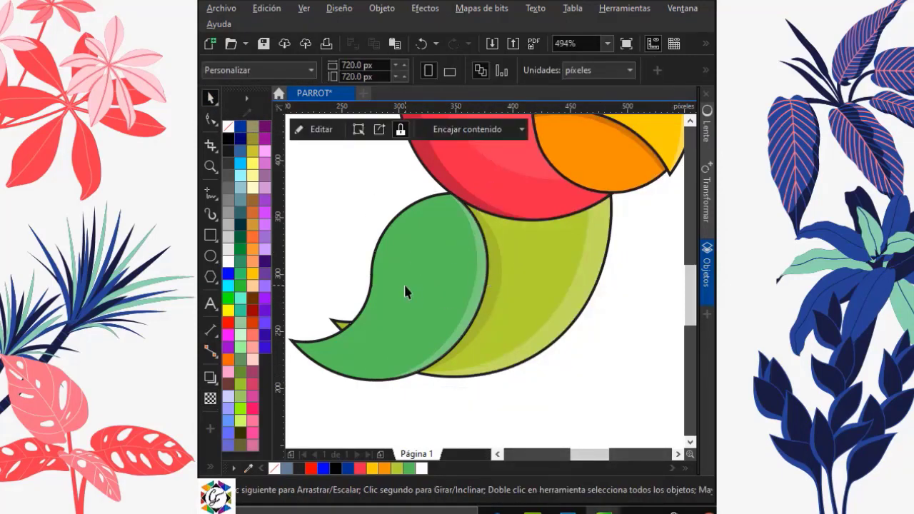
# Duplicate the wing slightly to the right as an unfilled outline and rotate the copy by about 10 degrees
pyautogui.moveTo(403, 282); pyautogui.dragTo(414, 290)
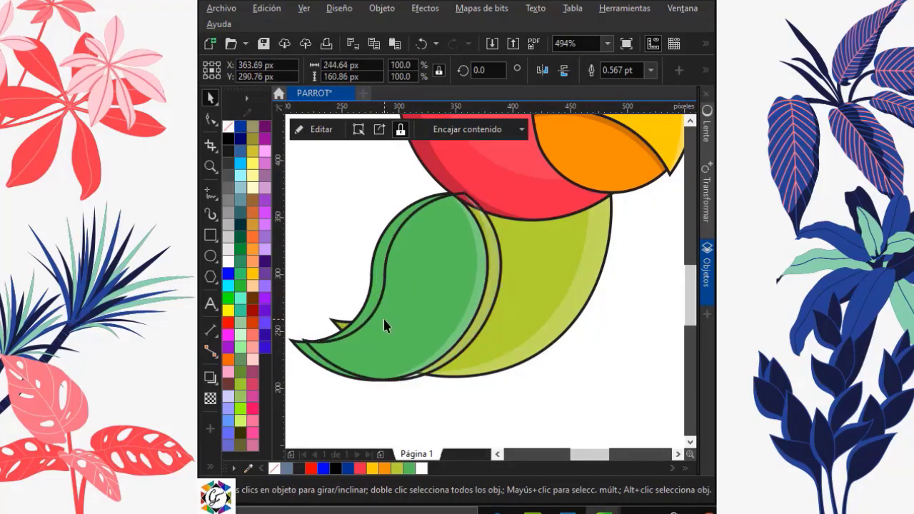
pyautogui.click(323, 350)
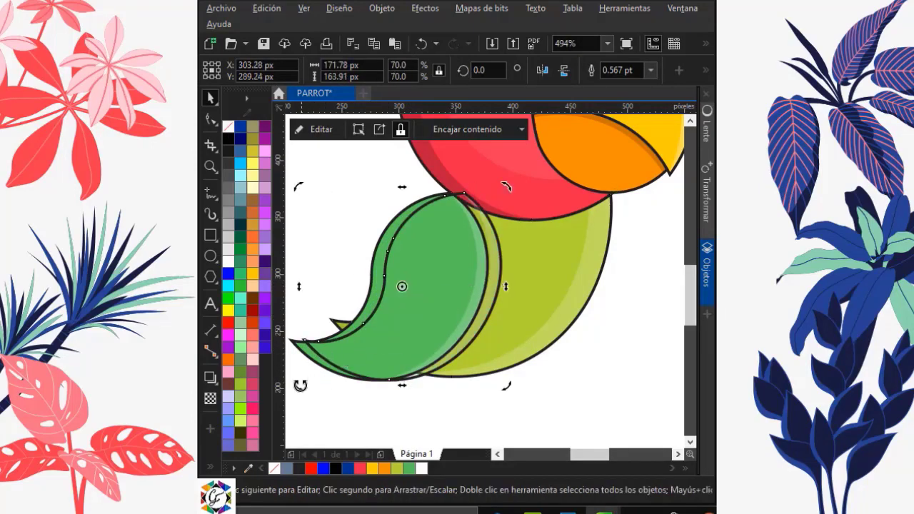
pyautogui.moveTo(300, 386); pyautogui.dragTo(321, 400)
pyautogui.click(329, 400)
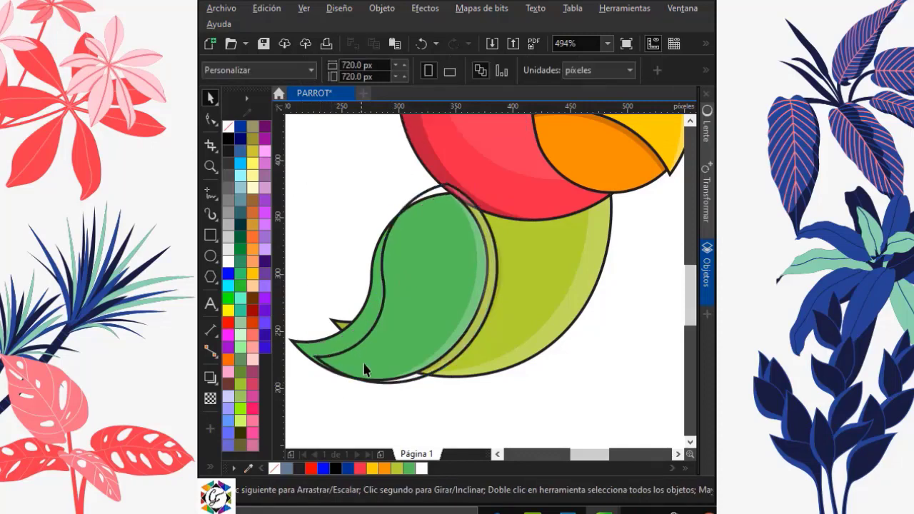
# Reposition the wing's outline copy, scale it to 75.6% and rotate it back slightly, leaving a narrow band along the wing's left edge
pyautogui.moveTo(364, 369); pyautogui.dragTo(353, 361)
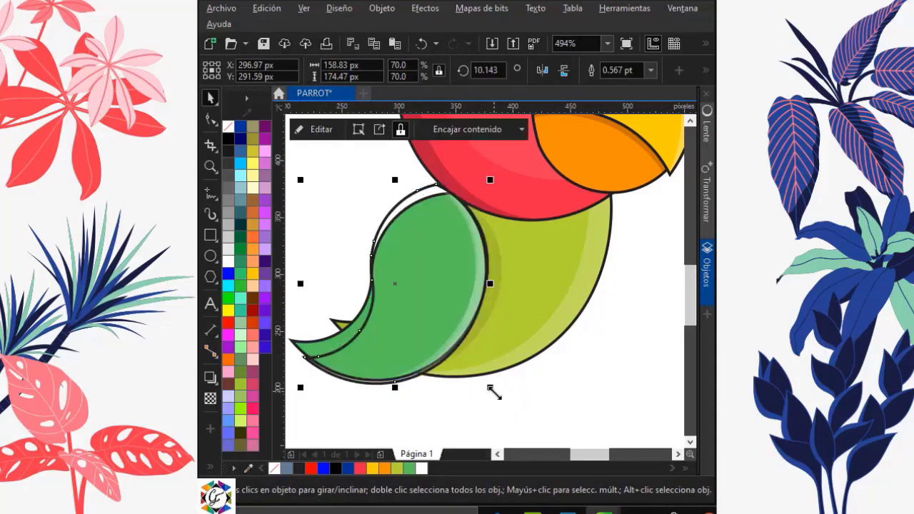
pyautogui.moveTo(493, 391); pyautogui.dragTo(510, 398)
pyautogui.moveTo(434, 312); pyautogui.dragTo(440, 307)
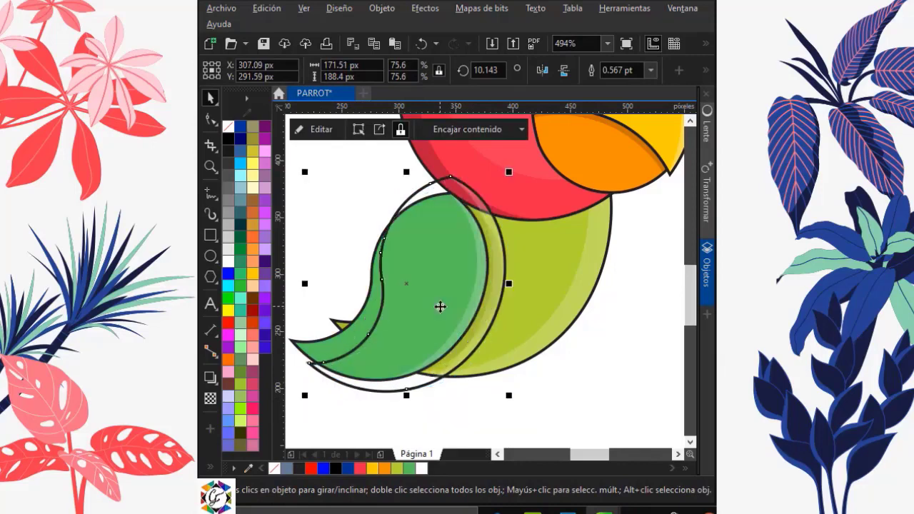
pyautogui.click(441, 306)
pyautogui.moveTo(505, 396); pyautogui.dragTo(502, 411)
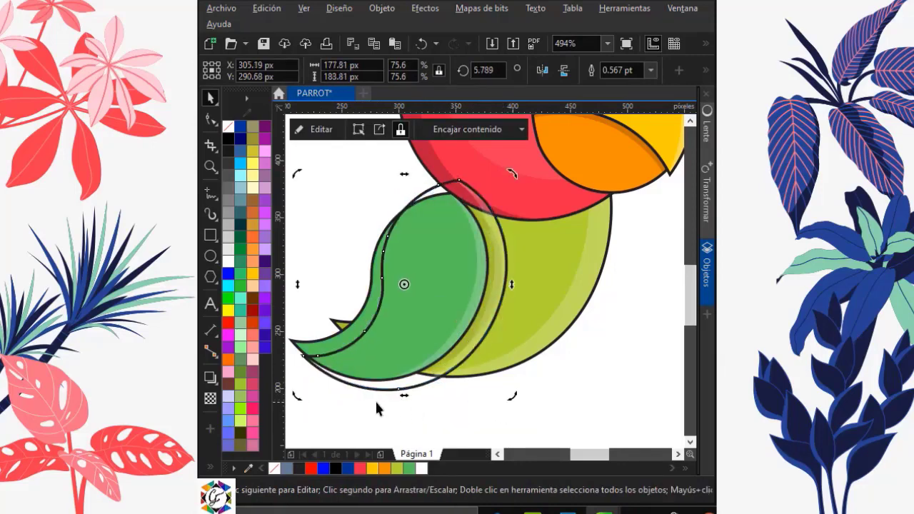
pyautogui.moveTo(503, 393); pyautogui.dragTo(503, 408)
pyautogui.click(348, 404)
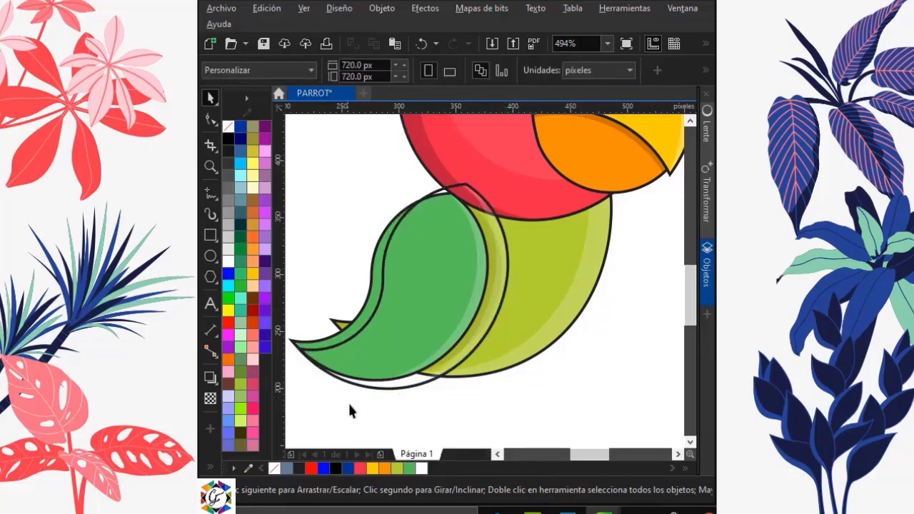
# Smart-fill the curved band along the wing's left edge and delete the helper outline copy
pyautogui.click(209, 467)
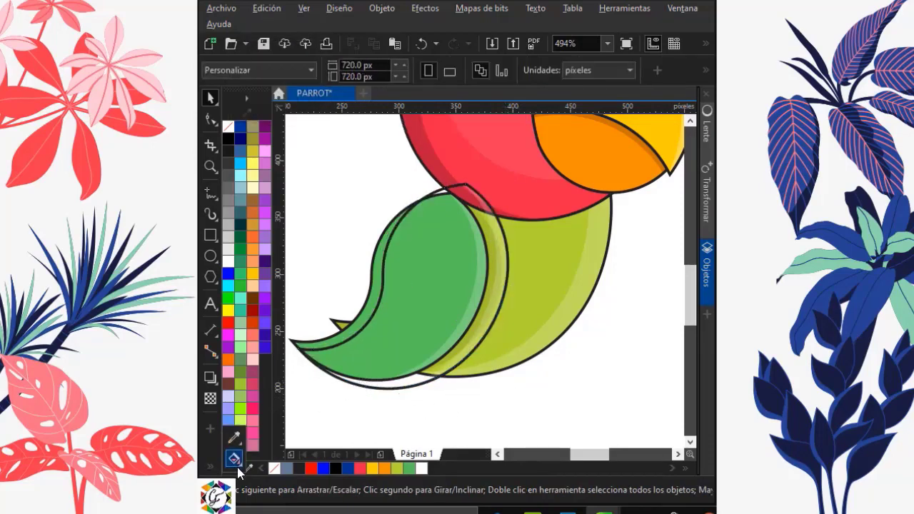
pyautogui.click(236, 464)
pyautogui.click(239, 467)
pyautogui.click(292, 473)
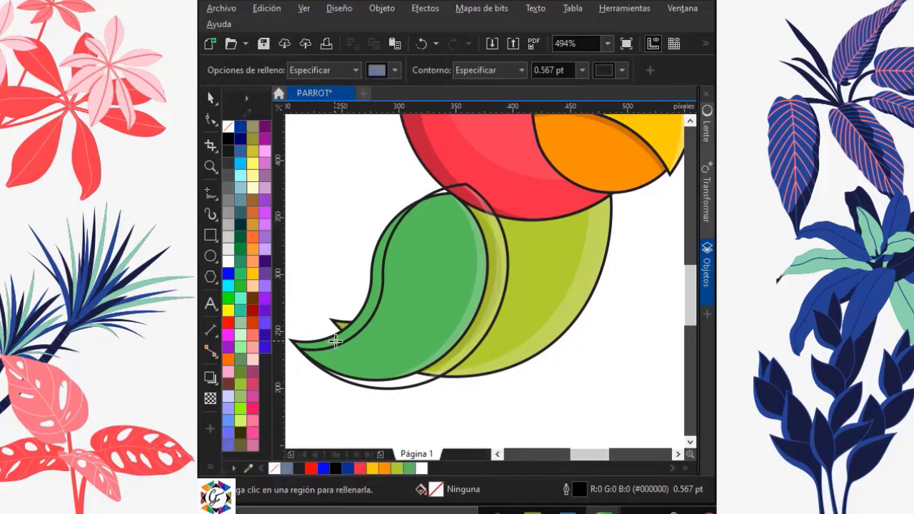
pyautogui.click(336, 340)
pyautogui.click(210, 98)
pyautogui.click(304, 173)
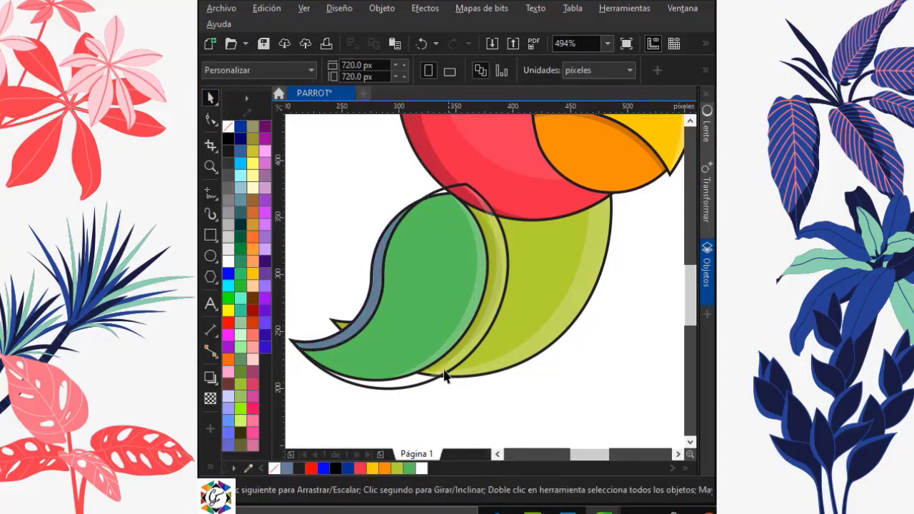
pyautogui.click(414, 387)
pyautogui.click(414, 387)
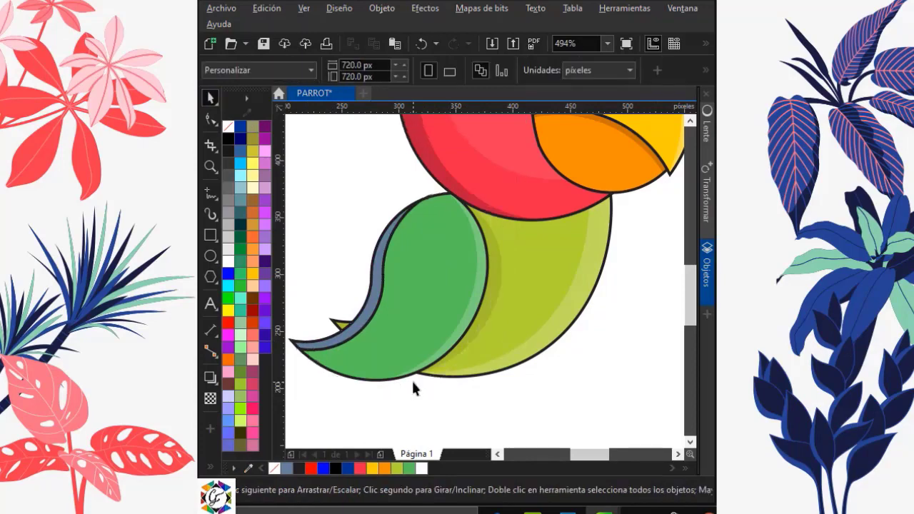
# Give the band along the wing's left edge a black fill, no outline and a transparency of 80
pyautogui.click(362, 327)
pyautogui.click(227, 138)
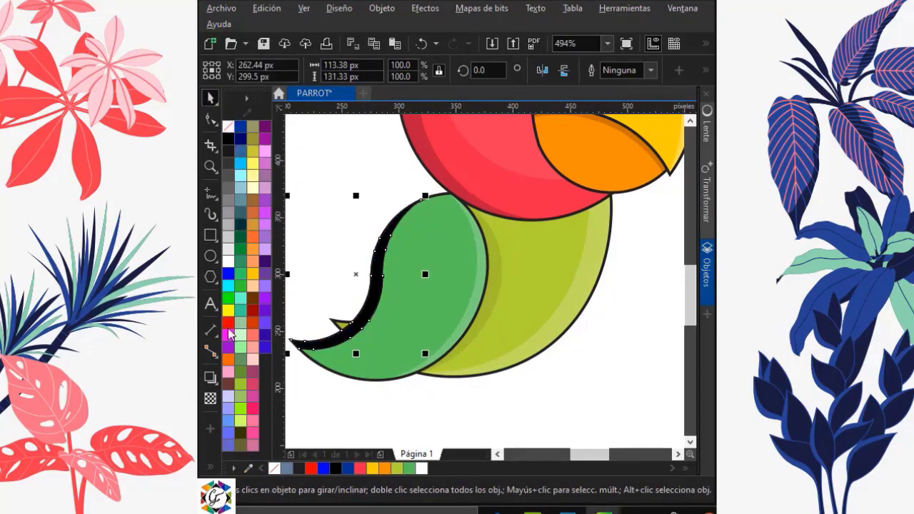
pyautogui.click(210, 398)
pyautogui.moveTo(323, 364); pyautogui.dragTo(369, 365)
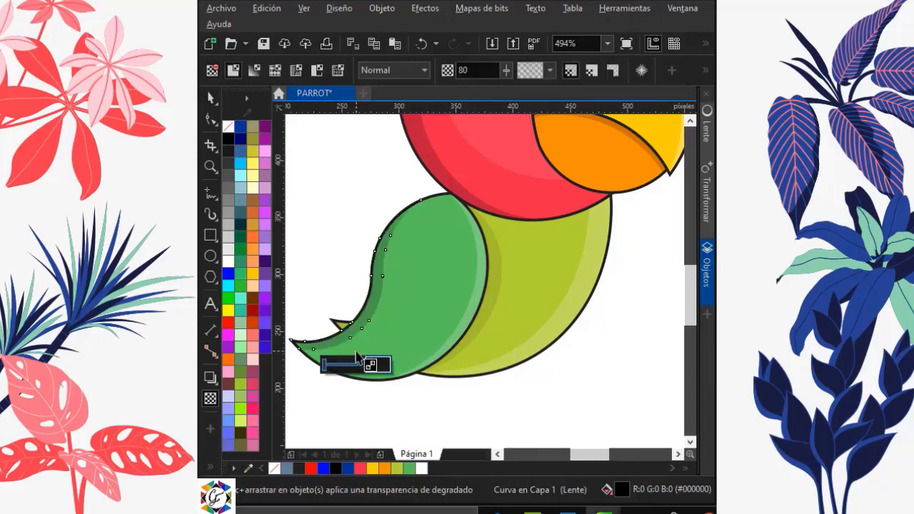
pyautogui.click(209, 98)
# PowerClip the shadow band along the wing's left edge inside the green wing shape
pyautogui.rightClick(379, 261)
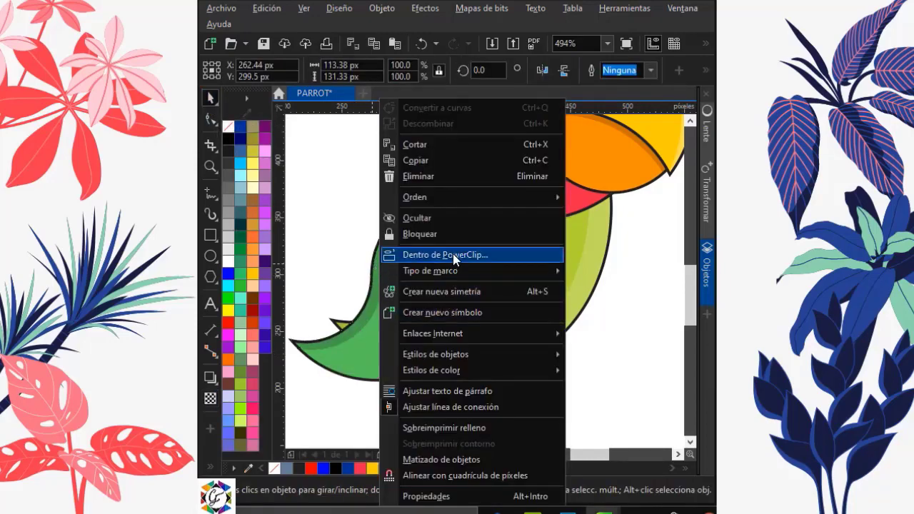
pyautogui.click(453, 253)
pyautogui.click(431, 272)
pyautogui.click(506, 401)
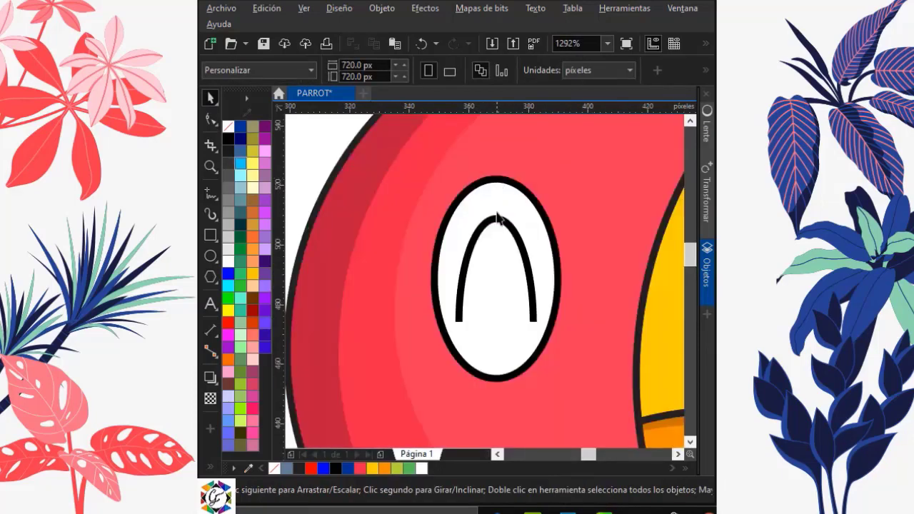
# Add a flatter 14.44 px tall copy of the arc in the eye and smart-fill the area between the two arcs
pyautogui.click(496, 218)
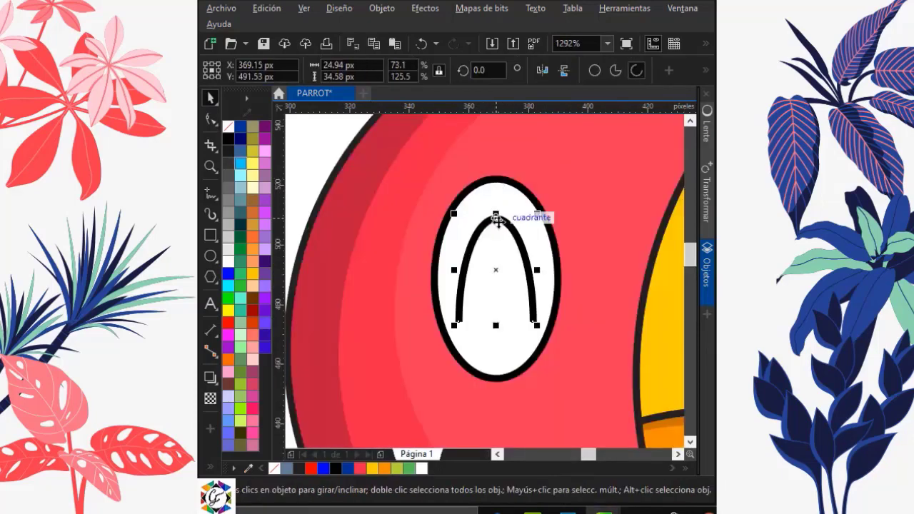
pyautogui.moveTo(495, 211); pyautogui.dragTo(495, 277)
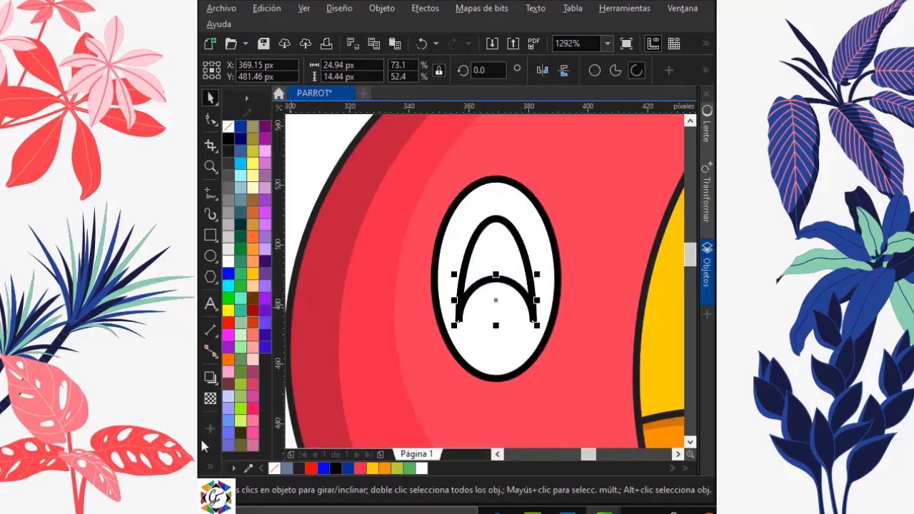
pyautogui.click(210, 467)
pyautogui.click(238, 462)
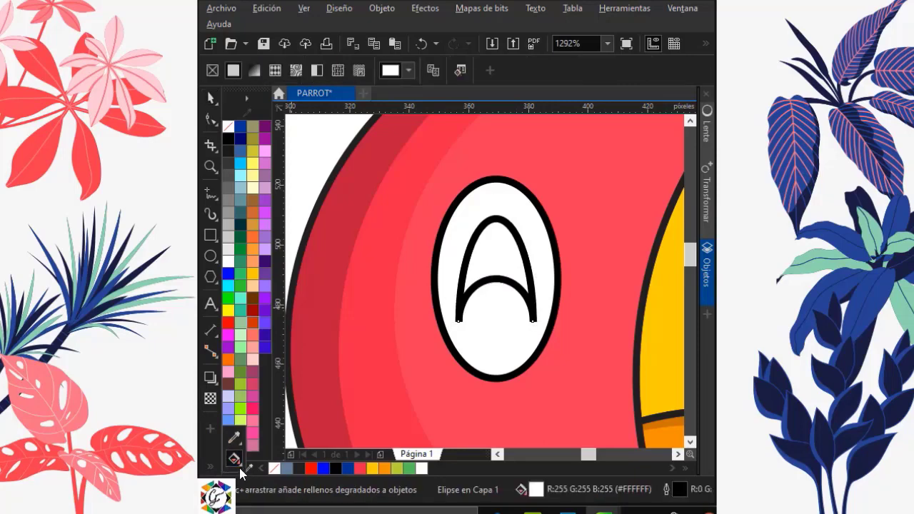
pyautogui.click(240, 466)
pyautogui.click(300, 474)
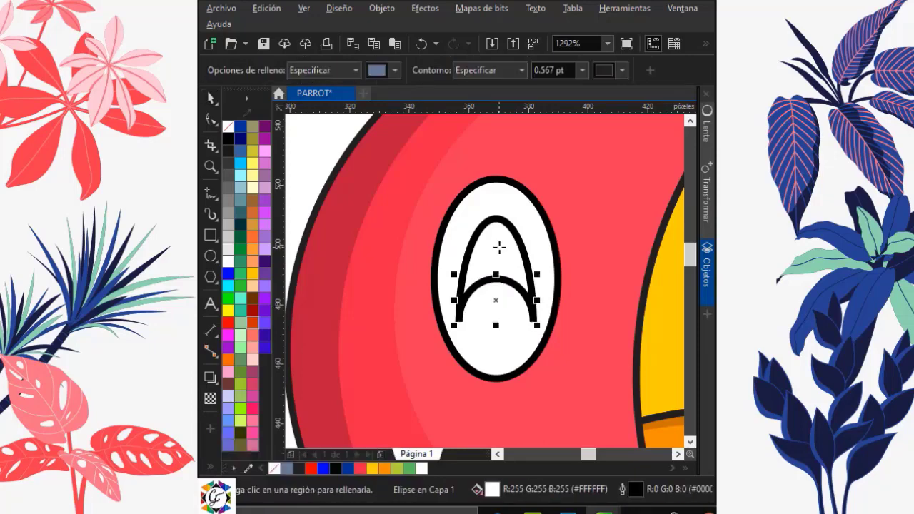
pyautogui.click(498, 246)
pyautogui.click(209, 98)
pyautogui.click(313, 161)
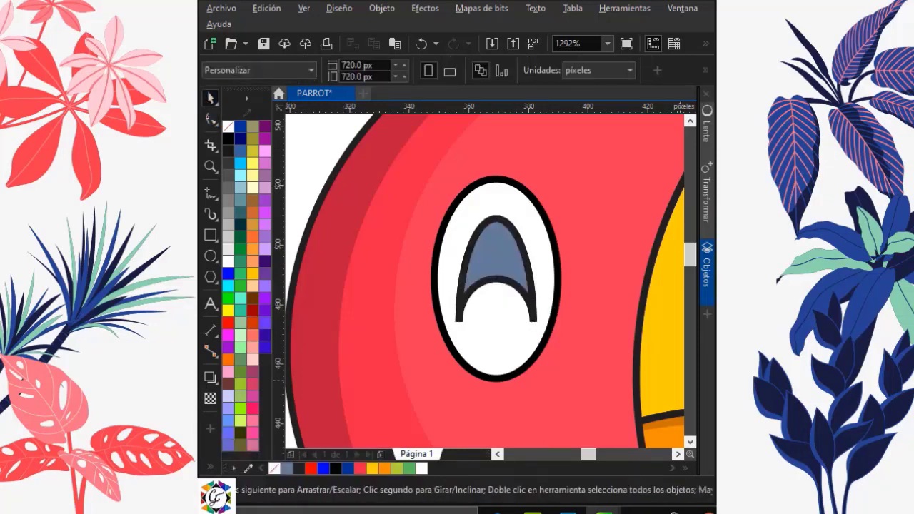
# Remove the two helper arcs inside the eye while keeping the smart-filled crescent
pyautogui.click(506, 245)
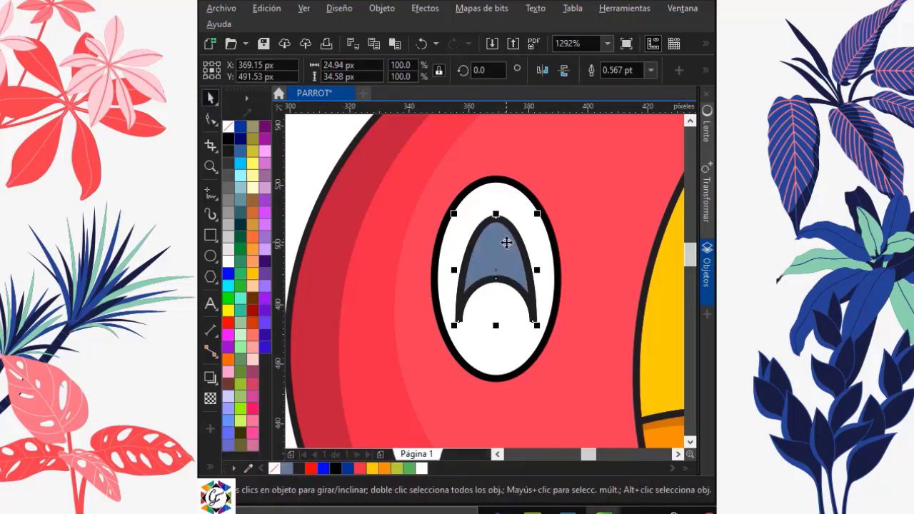
pyautogui.press('Delete')
pyautogui.click(517, 234)
pyautogui.press('Delete')
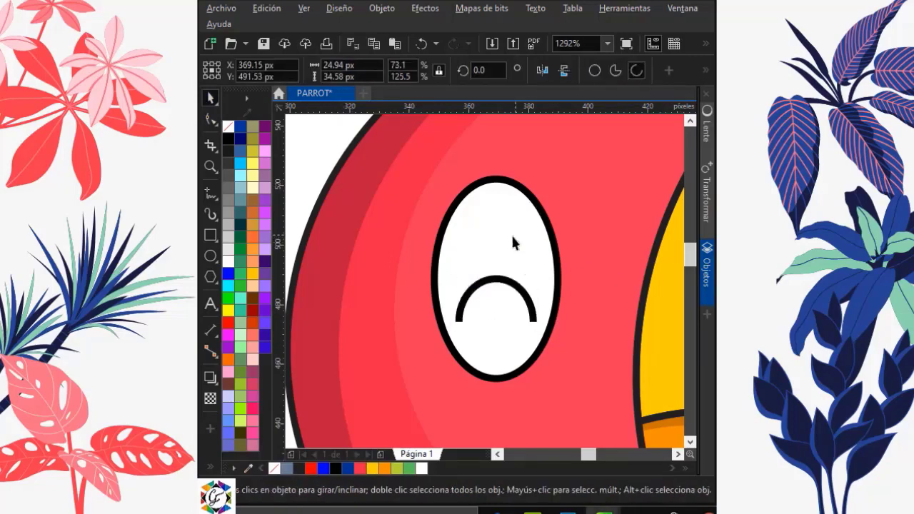
pyautogui.click(515, 284)
pyautogui.press('Delete')
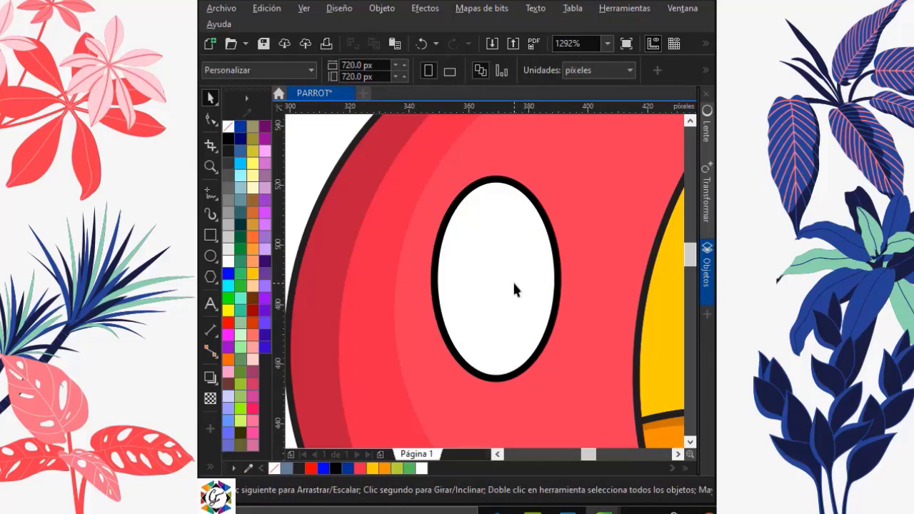
pyautogui.hotkey('ctrl', 'z')
pyautogui.hotkey('ctrl', 'z')
pyautogui.hotkey('ctrl', 'z')
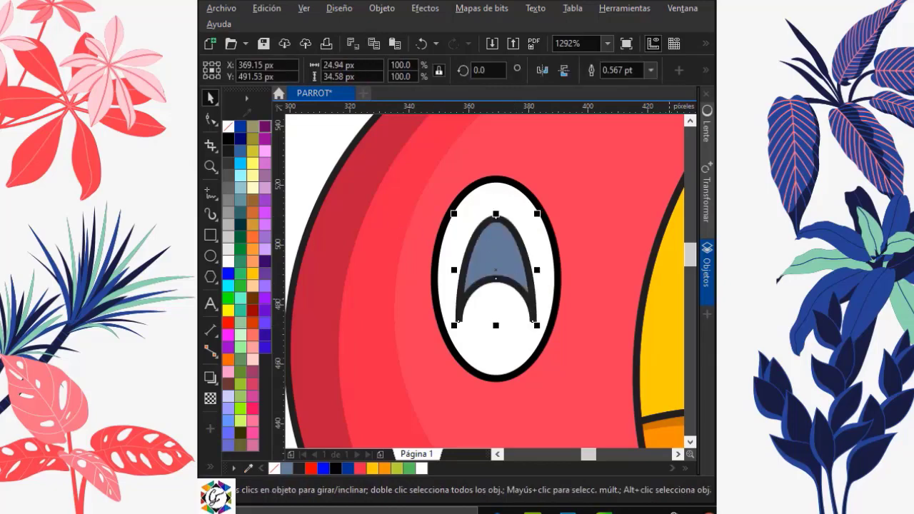
# Fill the crescent pupil black with no outline and raise the middle node of its lower curve slightly
pyautogui.click(230, 140)
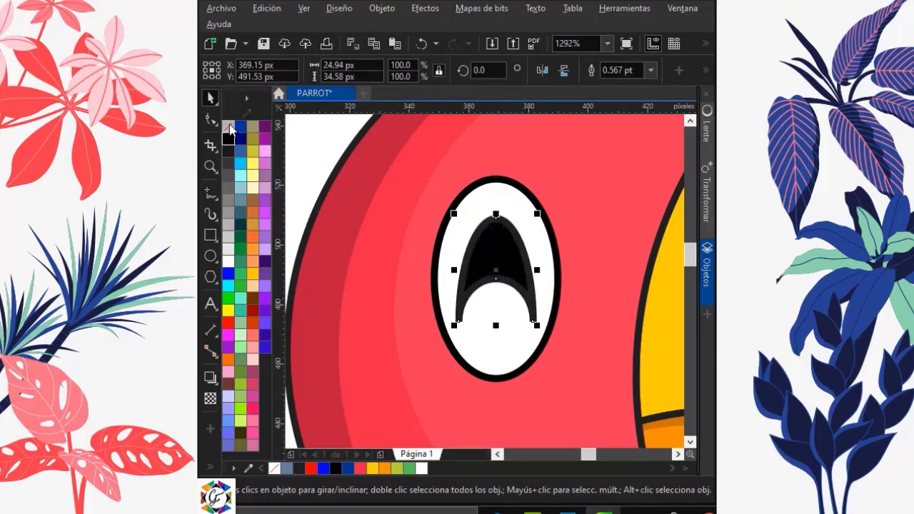
pyautogui.rightClick(228, 127)
pyautogui.click(209, 120)
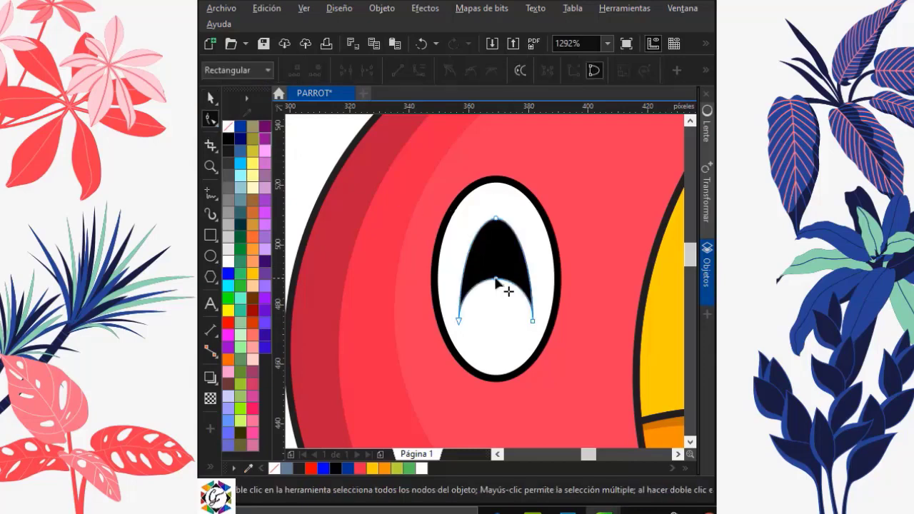
pyautogui.moveTo(495, 280); pyautogui.dragTo(495, 262)
pyautogui.click(210, 97)
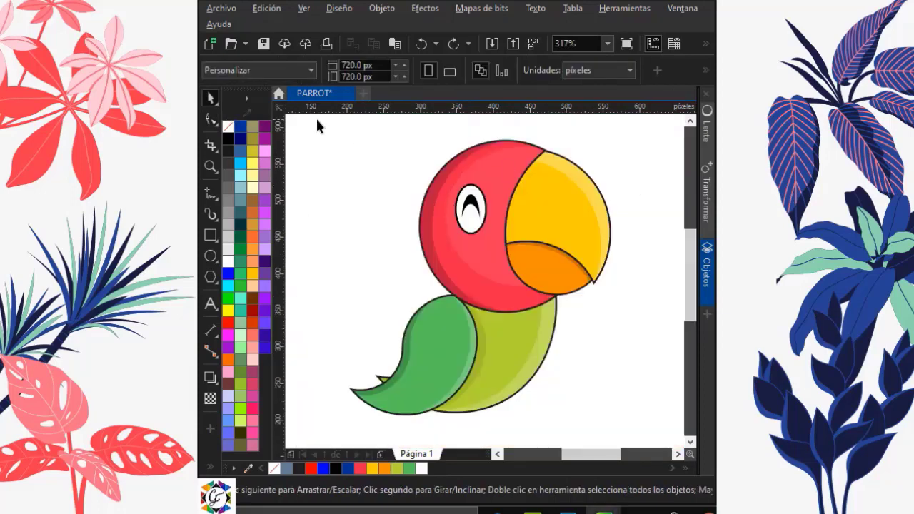
# Remove the outlines from all parts of the parrot
pyautogui.moveTo(518, 331); pyautogui.dragTo(633, 423)
pyautogui.rightClick(227, 127)
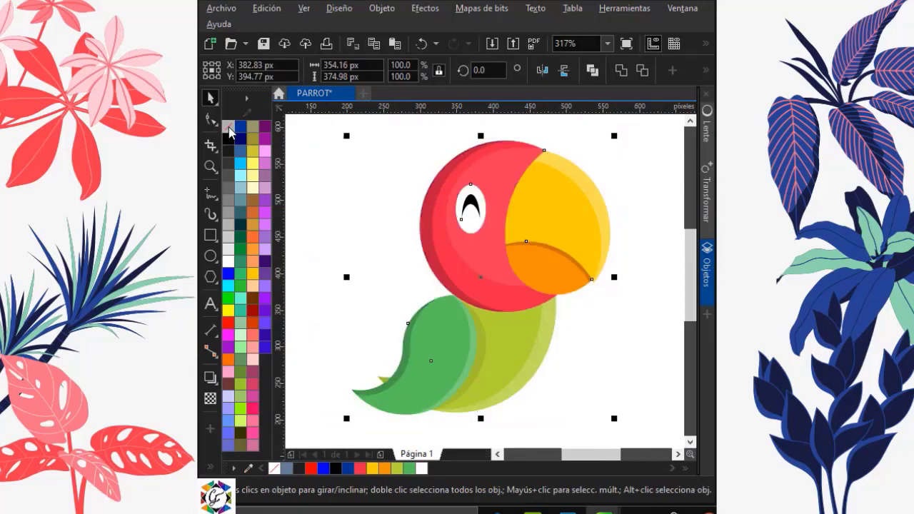
pyautogui.click(360, 217)
pyautogui.scroll(-2, 639, 222)
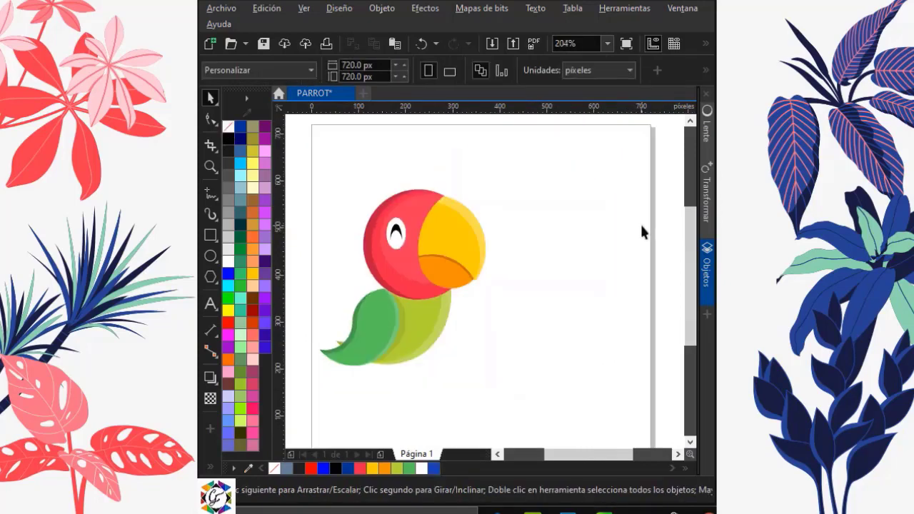
# Duplicate the whole parrot to the right, mirror the copy horizontally and place it beak to beak with the original
pyautogui.moveTo(457, 353); pyautogui.dragTo(510, 392)
pyautogui.moveTo(426, 316); pyautogui.dragTo(541, 335)
pyautogui.click(542, 70)
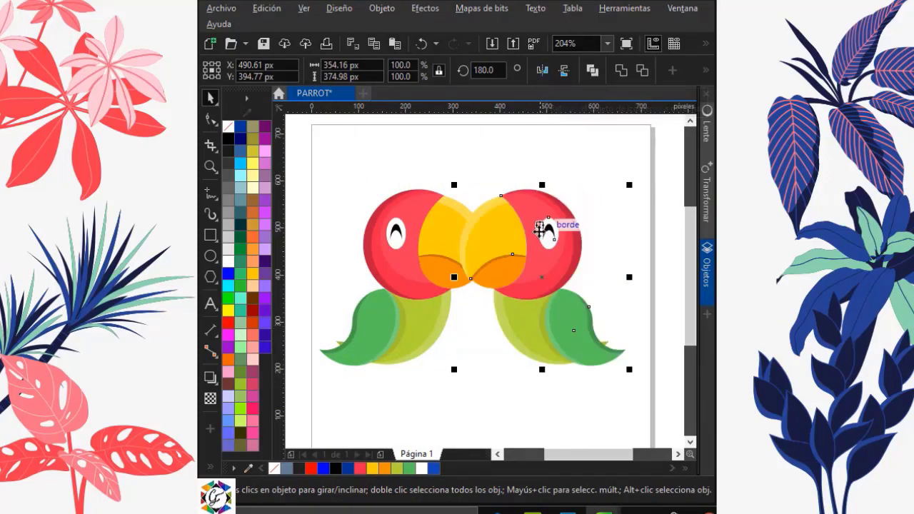
pyautogui.moveTo(523, 240)
pyautogui.mouseDown()
pyautogui.moveTo(546, 244)
pyautogui.moveTo(516, 244)
pyautogui.moveTo(526, 253)
pyautogui.moveTo(522, 246)
pyautogui.mouseUp()
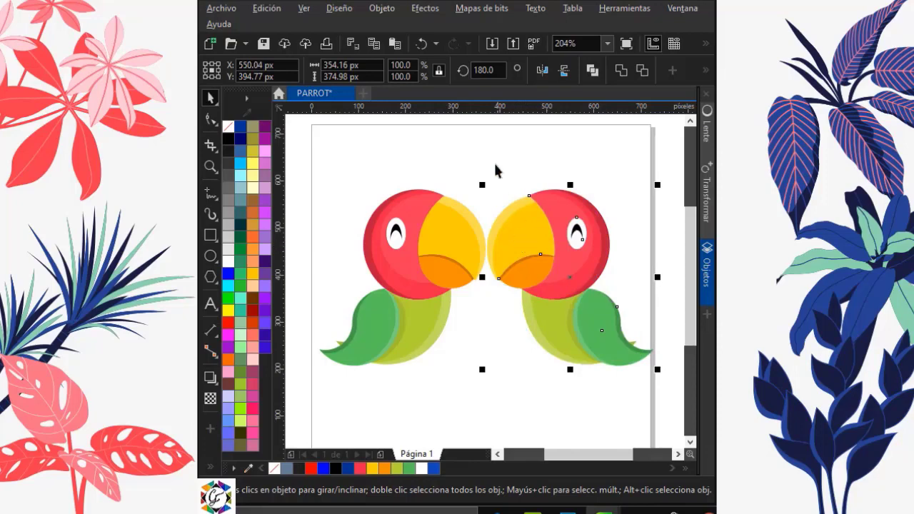
# Recolour the mirrored parrot's head blue
pyautogui.click(546, 295)
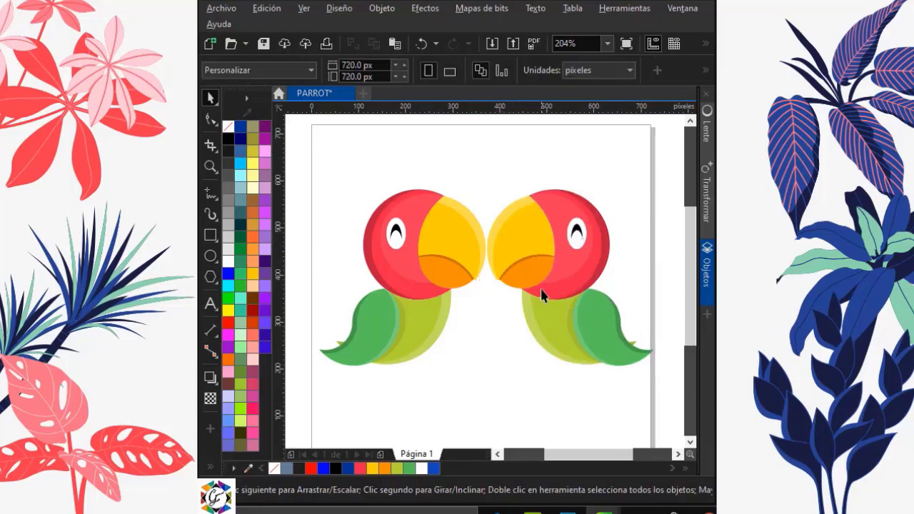
pyautogui.click(433, 468)
pyautogui.click(499, 354)
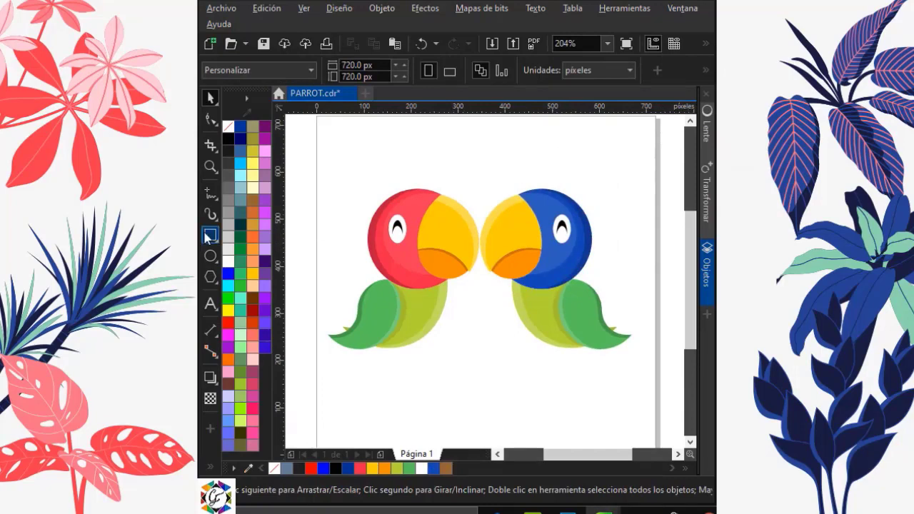
# Draw a perch rectangle about 511 by 18 px beneath the parrots and fill it brown with no outline
pyautogui.click(209, 235)
pyautogui.moveTo(359, 349); pyautogui.dragTo(601, 355)
pyautogui.press('space')
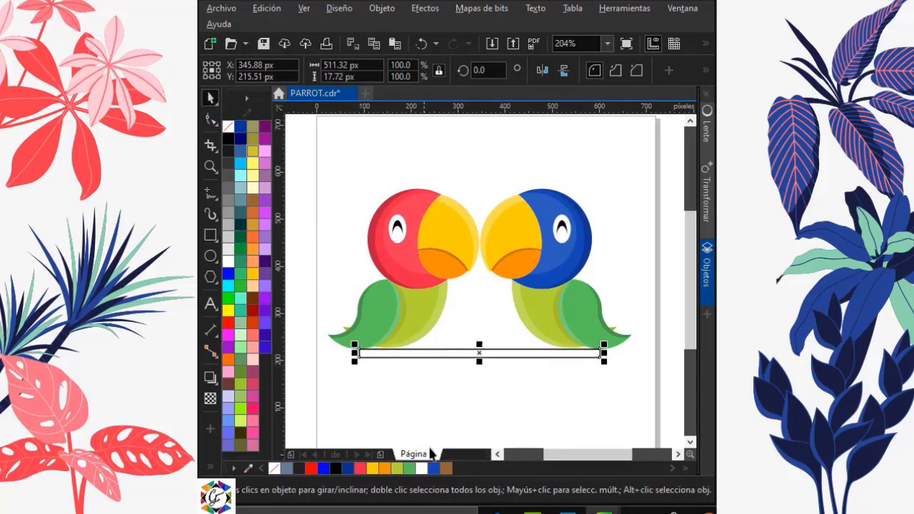
pyautogui.click(451, 468)
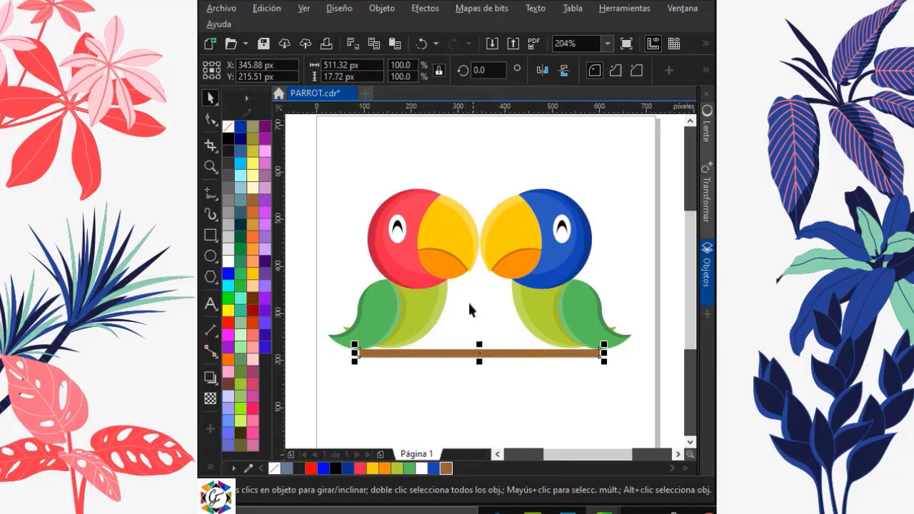
# Place a vertical guideline between the beaks at X 347.32 px and raise the perch by 10 px
pyautogui.hotkey('ctrl', 'a')
pyautogui.moveTo(278, 268); pyautogui.dragTo(489, 355)
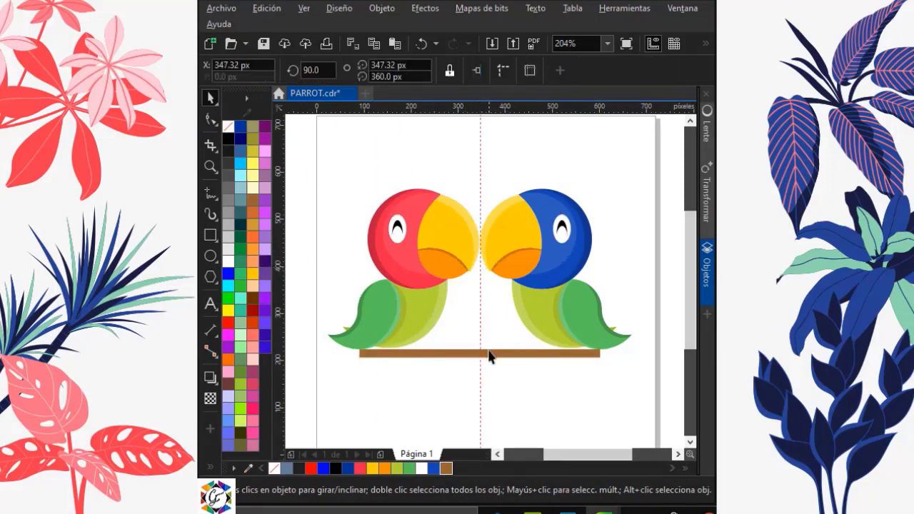
pyautogui.click(485, 353)
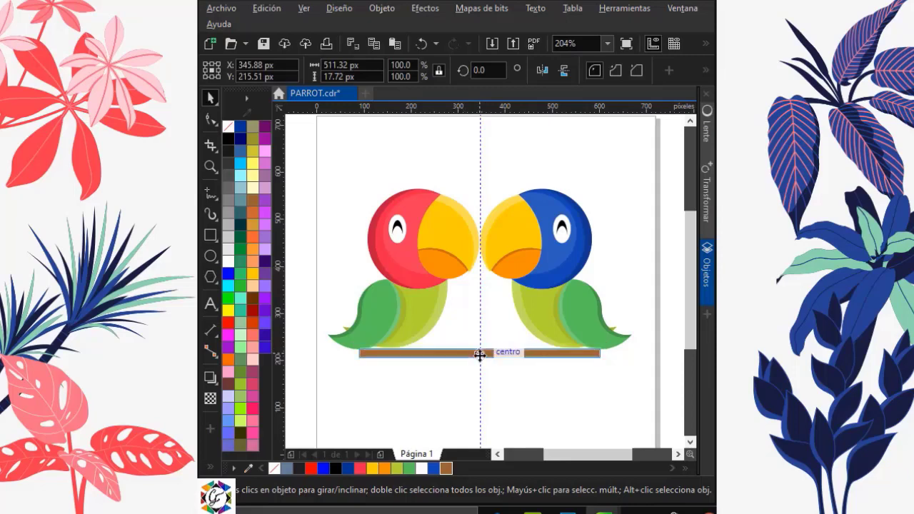
pyautogui.press('Up')
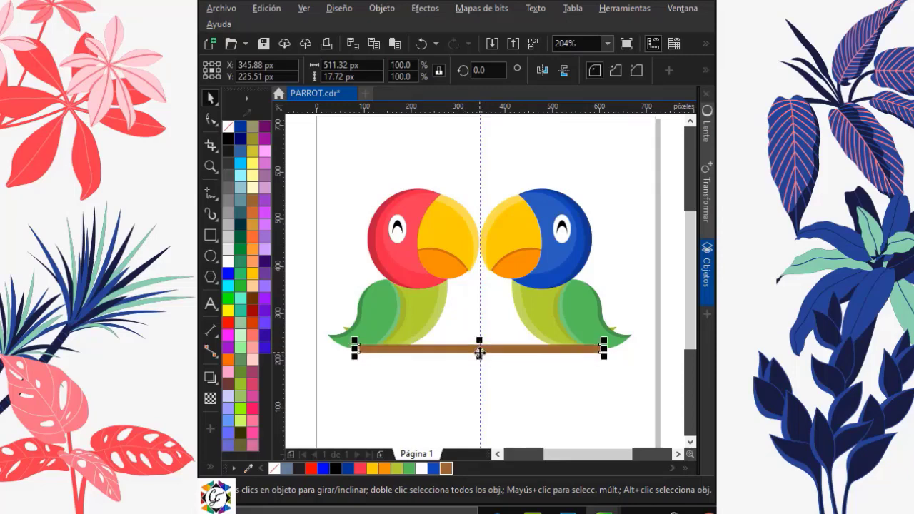
# Send the brown perch behind both parrots
pyautogui.rightClick(479, 351)
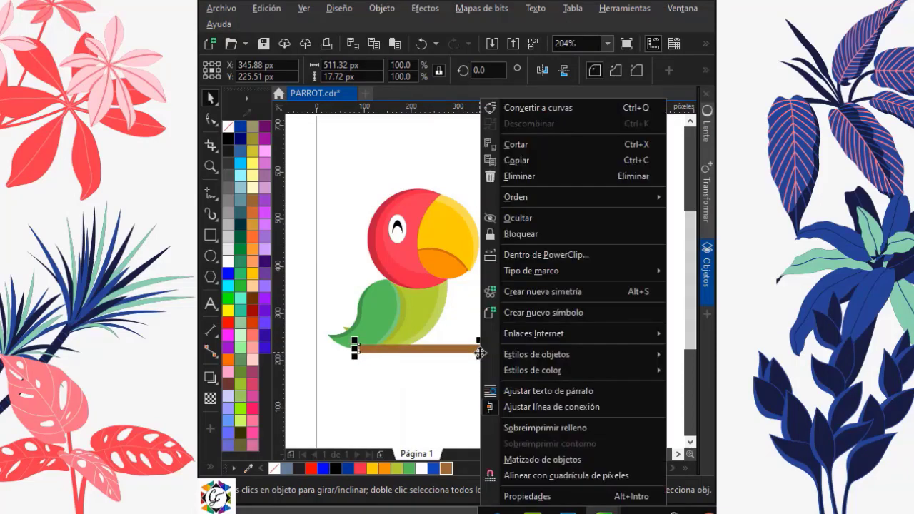
pyautogui.moveTo(550, 199)
pyautogui.click(703, 215)
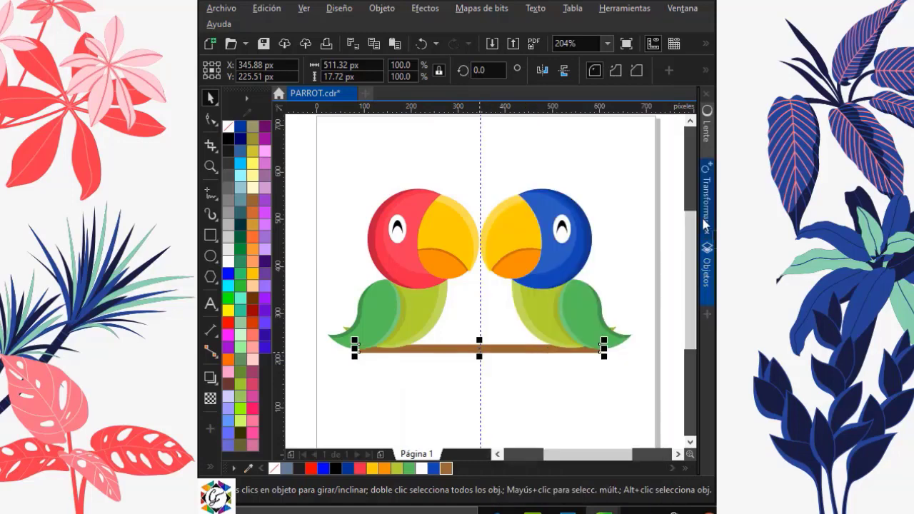
pyautogui.click(579, 396)
# Add a 720 by 720 px page-frame rectangle and move the parrots and perch down near its middle
pyautogui.scroll(-2, 527, 228)
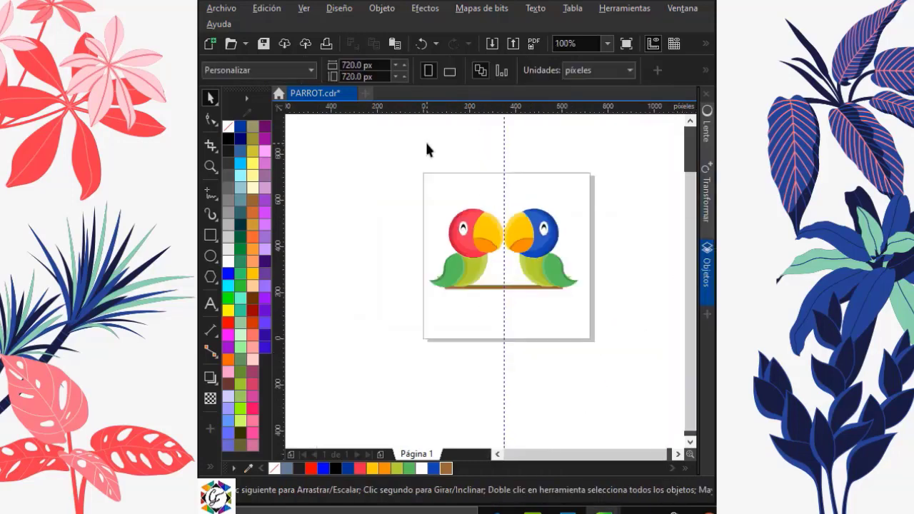
pyautogui.doubleClick(211, 239)
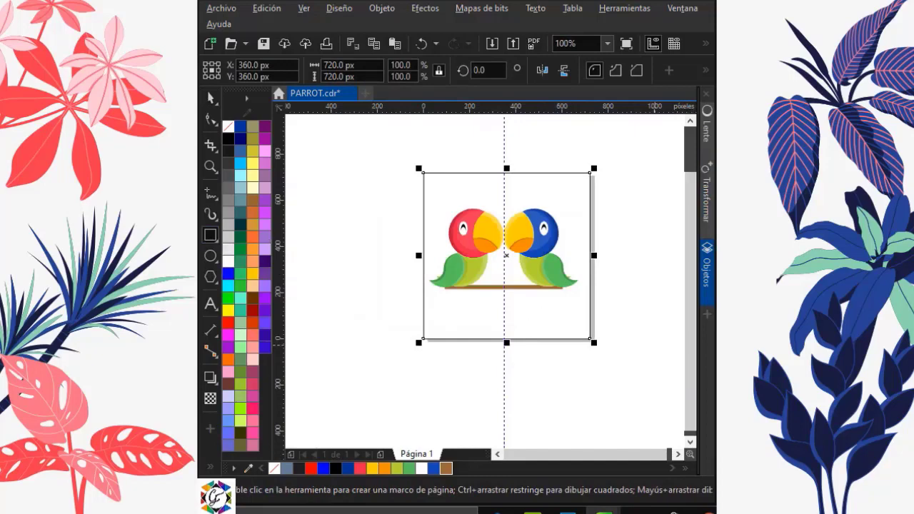
pyautogui.click(210, 100)
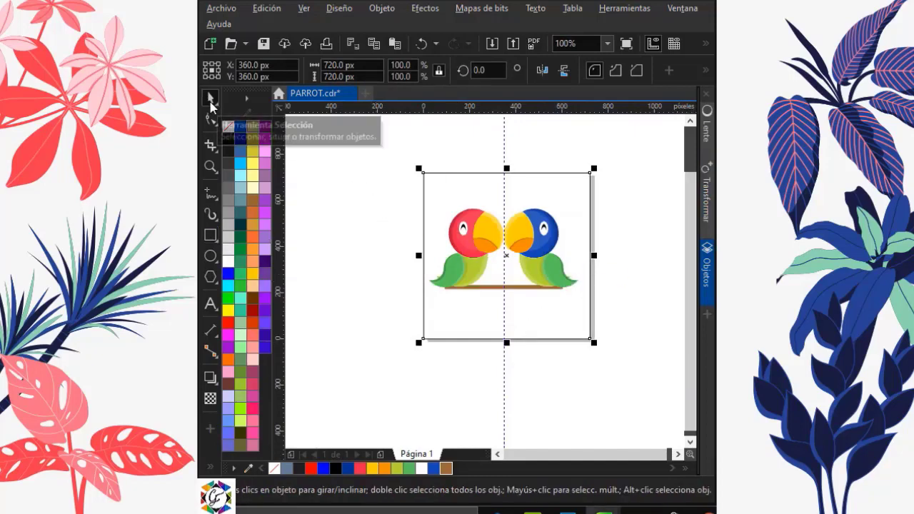
pyautogui.moveTo(383, 187); pyautogui.dragTo(641, 304)
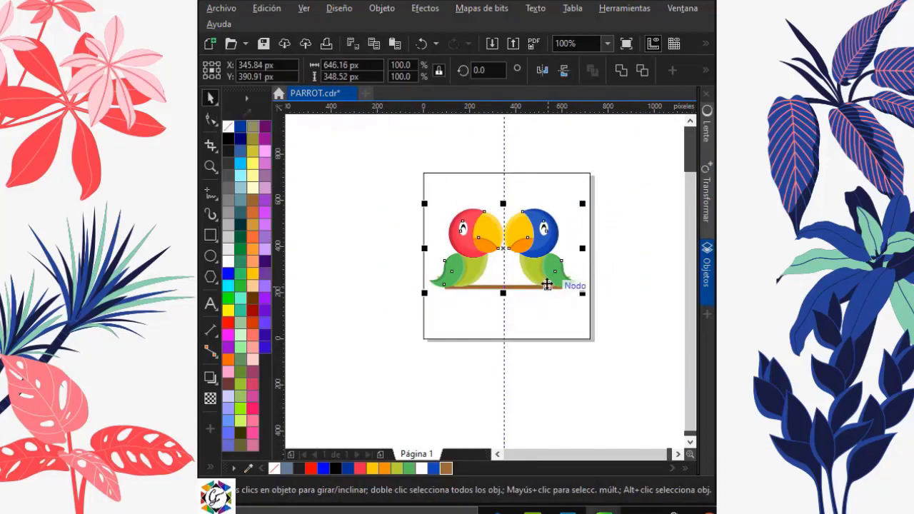
pyautogui.moveTo(499, 248)
pyautogui.mouseDown()
pyautogui.moveTo(504, 253)
pyautogui.moveTo(494, 253)
pyautogui.mouseUp()
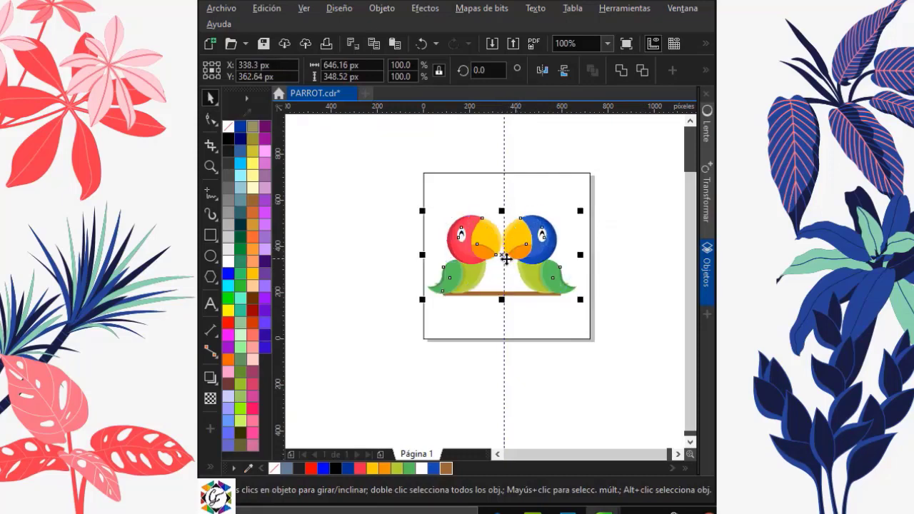
# Add a horizontal guideline at Y 360 px and move the vertical guideline to the page frame's centre
pyautogui.click(539, 205)
pyautogui.moveTo(463, 111); pyautogui.dragTo(528, 241)
pyautogui.click(542, 193)
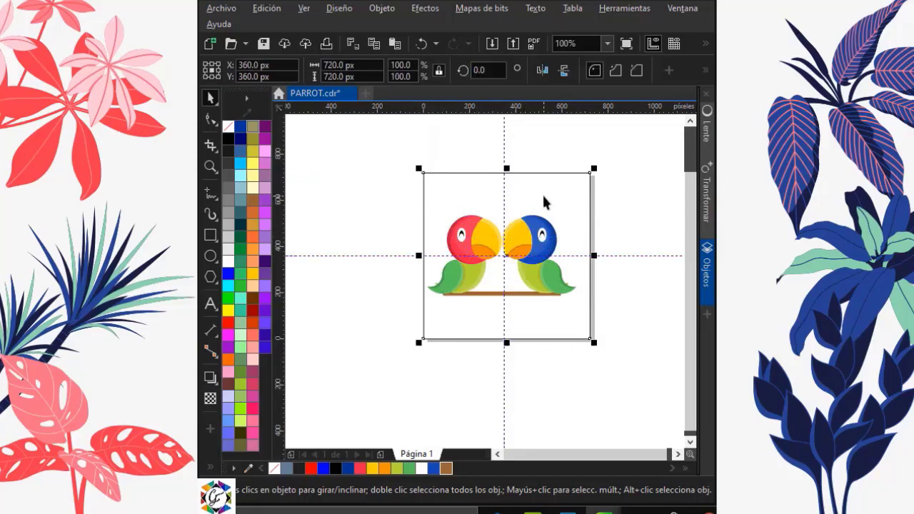
pyautogui.moveTo(506, 165); pyautogui.dragTo(507, 255)
pyautogui.click(554, 197)
# Select the parrots and perch together and move them to about X 364.5, Y 359 px at the guidelines' crossing
pyautogui.moveTo(366, 204); pyautogui.dragTo(618, 309)
pyautogui.moveTo(497, 255)
pyautogui.mouseDown()
pyautogui.moveTo(509, 262)
pyautogui.moveTo(507, 254)
pyautogui.mouseUp()
pyautogui.scroll(1, 507, 253)
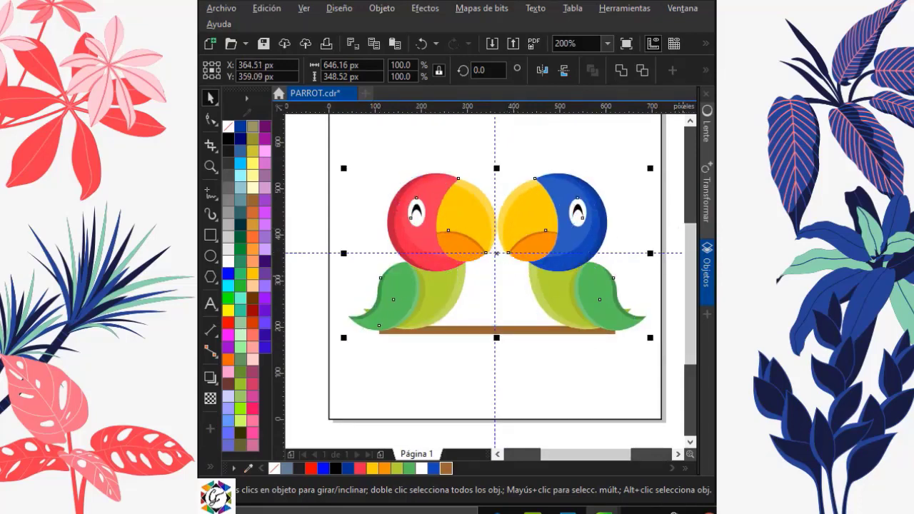
pyautogui.click(677, 225)
# Give the page-frame rectangle a white to light-grey gradient fill and no outline
pyautogui.hotkey('shift', 'F4')
pyautogui.click(595, 181)
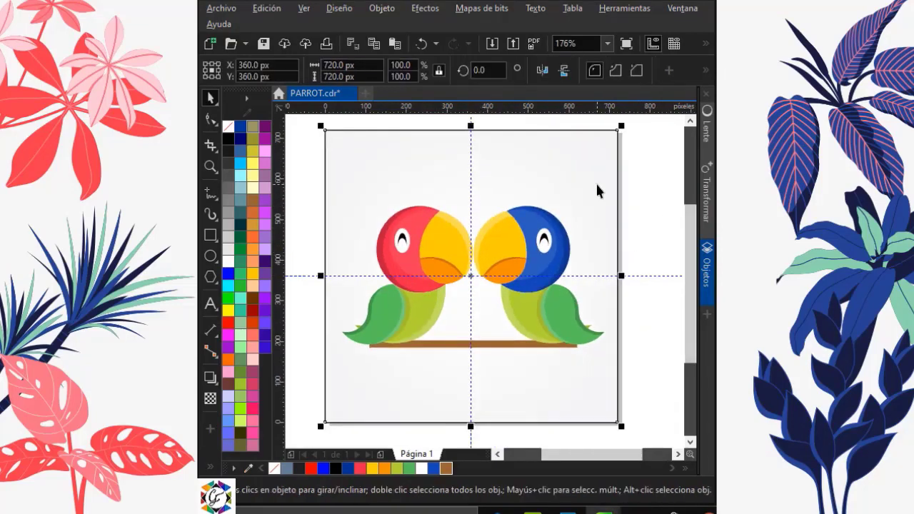
pyautogui.rightClick(230, 128)
pyautogui.click(310, 152)
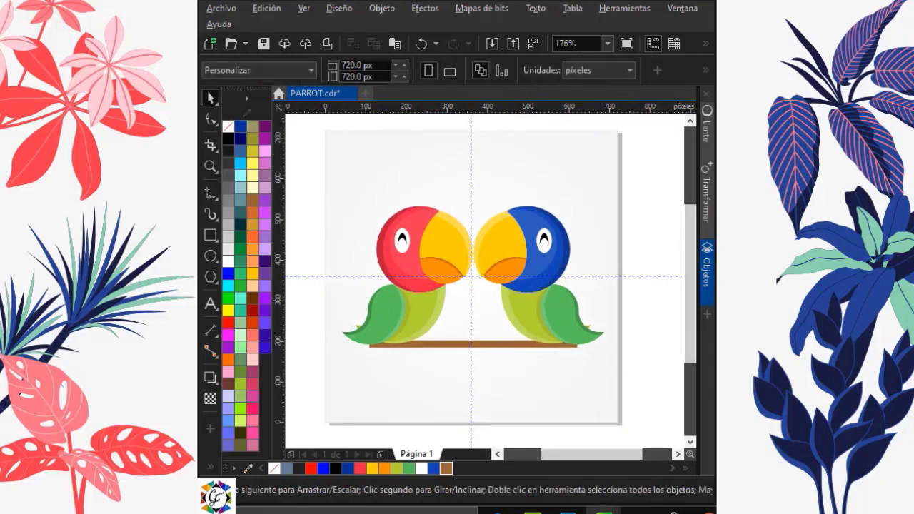
# Delete the horizontal and vertical guidelines
pyautogui.click(663, 277)
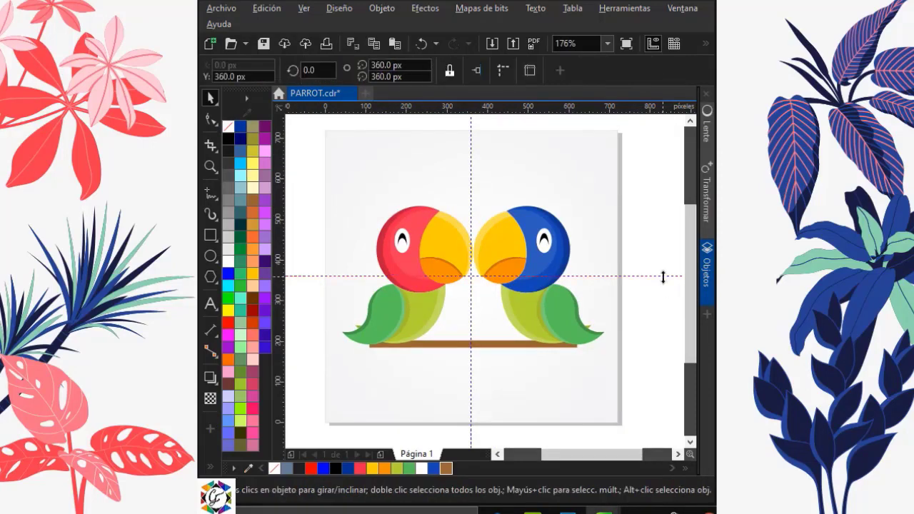
pyautogui.press('Delete')
pyautogui.click(471, 128)
pyautogui.press('Delete')
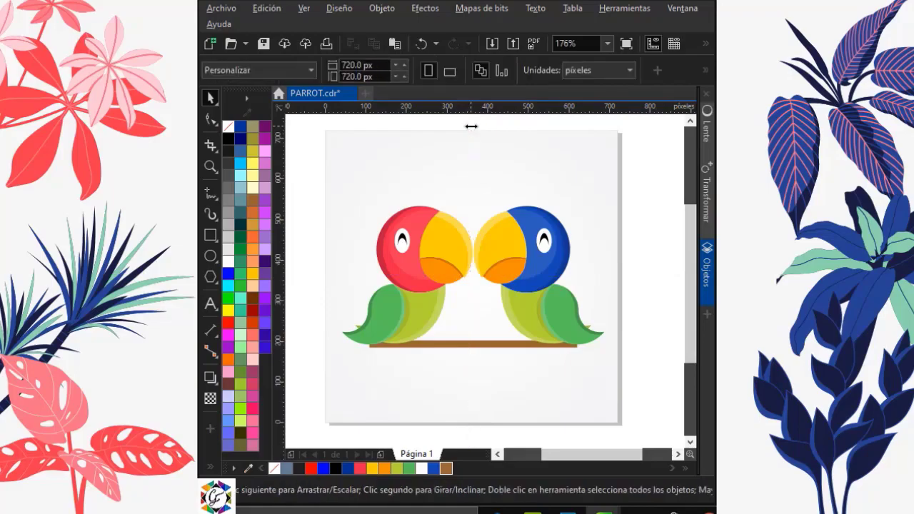